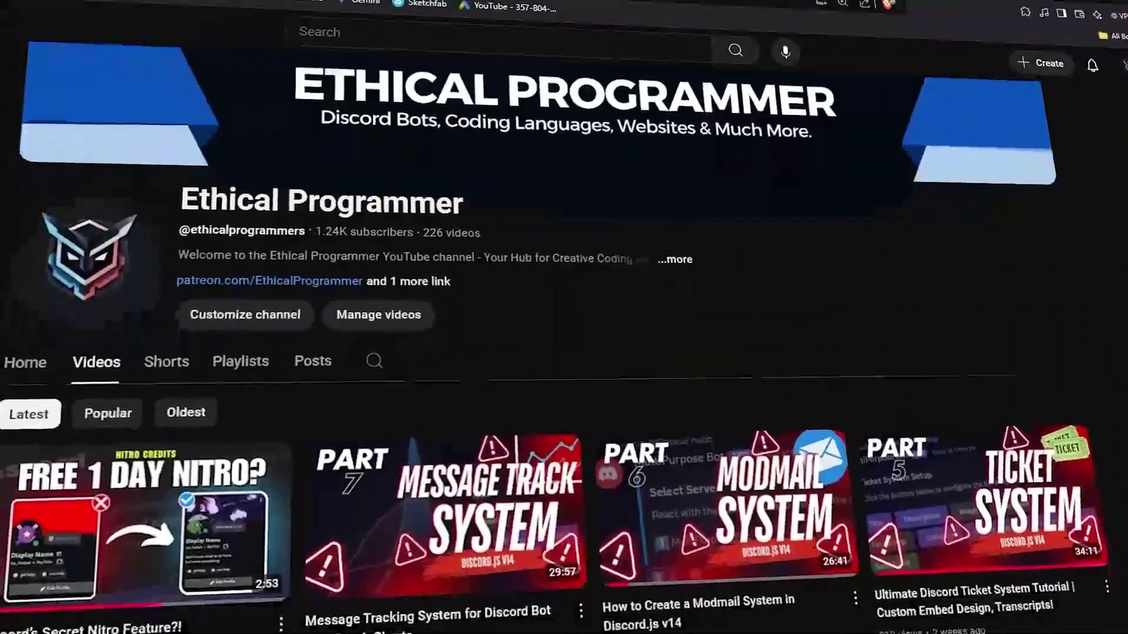
# - Scroll the Ethical Programmer channel page and search its videos for 'ticket'
pyautogui.scroll(-2, 564, 352)
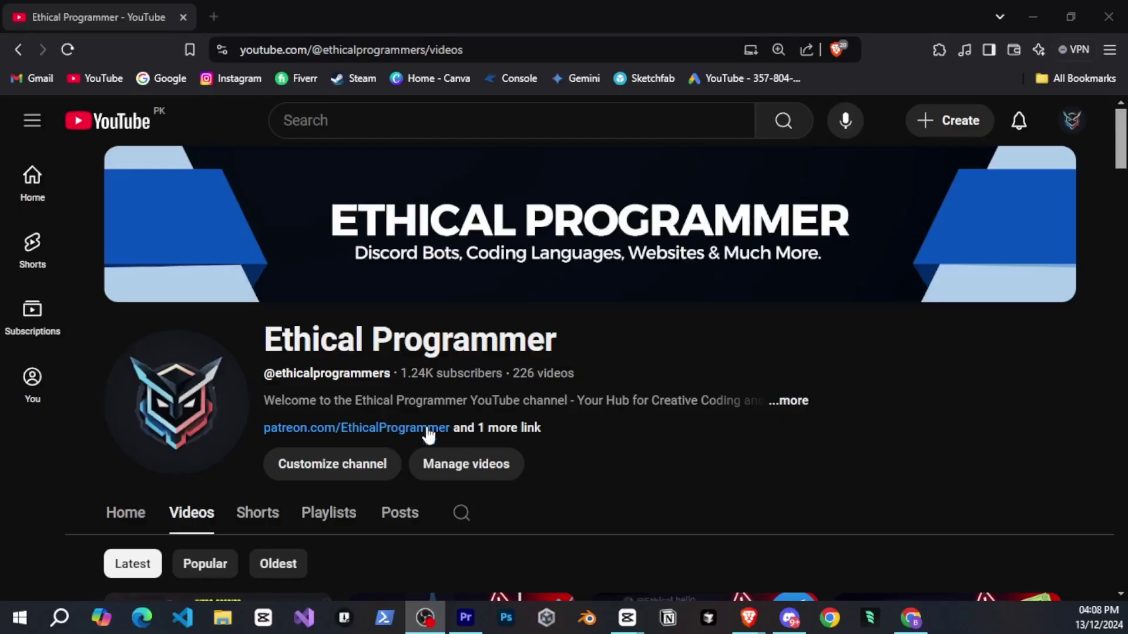
pyautogui.scroll(-3, 518, 398)
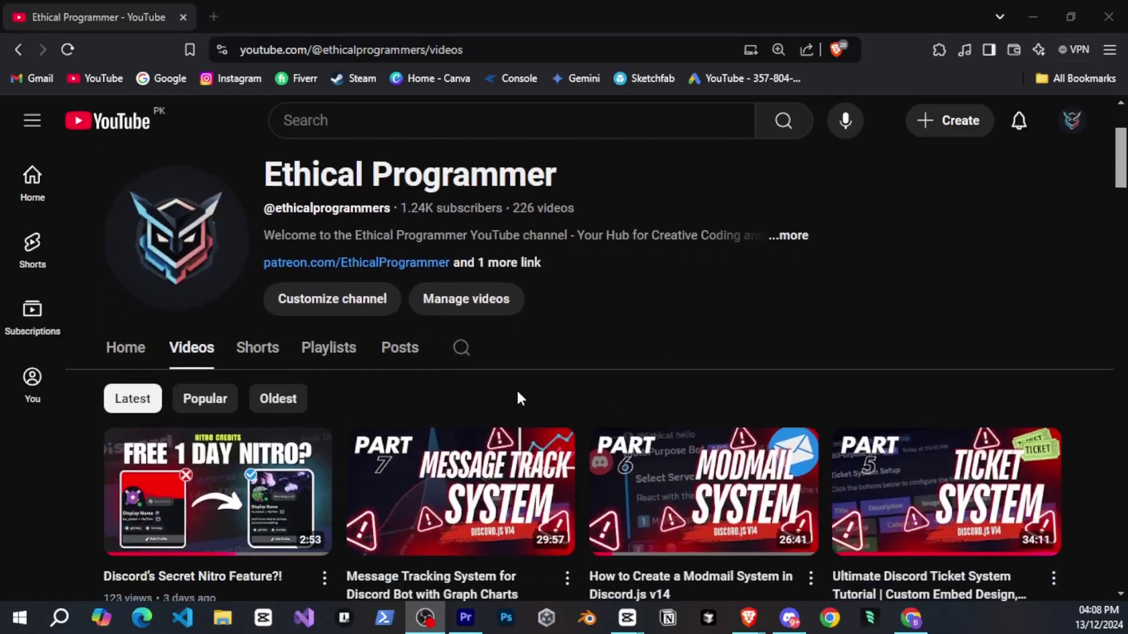
pyautogui.click(459, 349)
pyautogui.write('ticket')
pyautogui.press('Return')
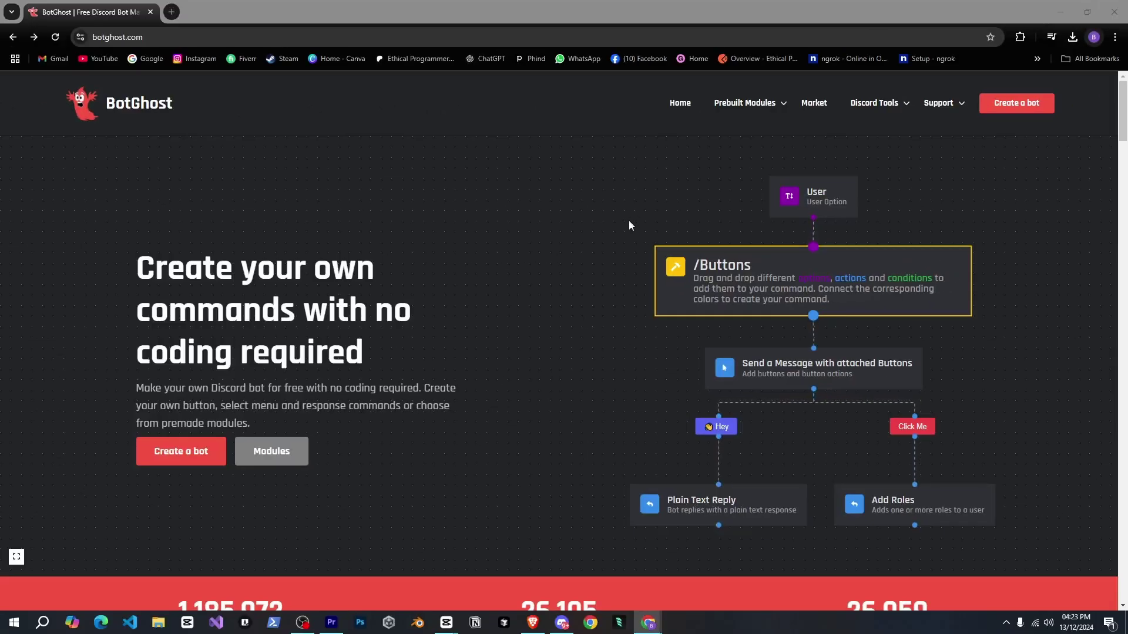
# - On botghost.com, glance at the Discord tools menu, then choose Create a bot and authorize BotGhost with Discord
pyautogui.scroll(-3, 503, 403)
pyautogui.scroll(3, 503, 400)
pyautogui.click(875, 104)
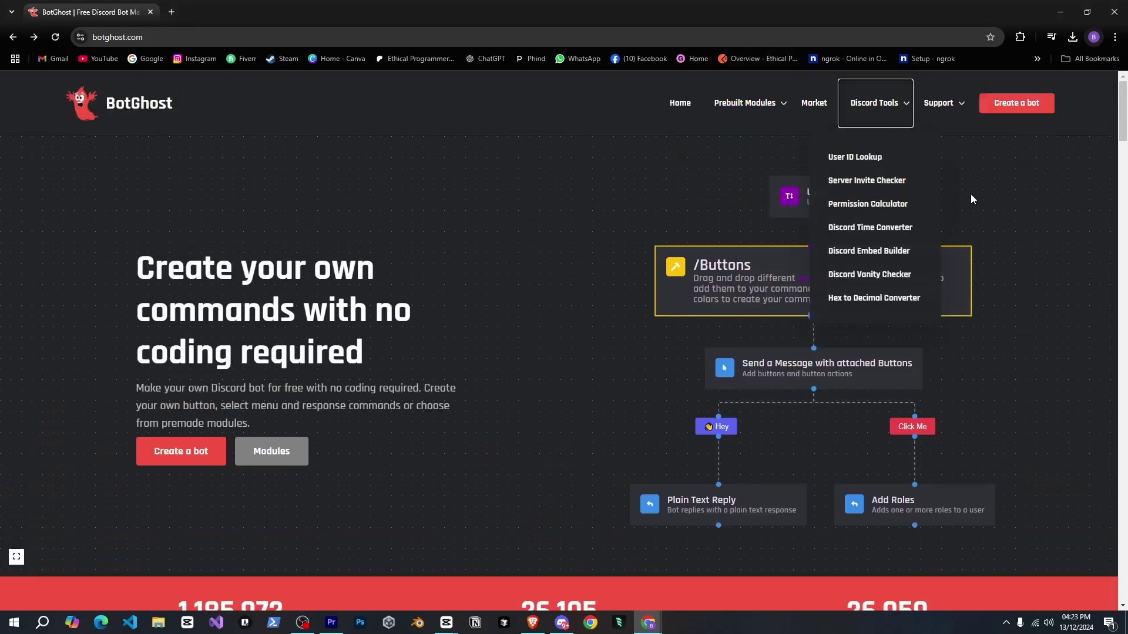
pyautogui.click(565, 208)
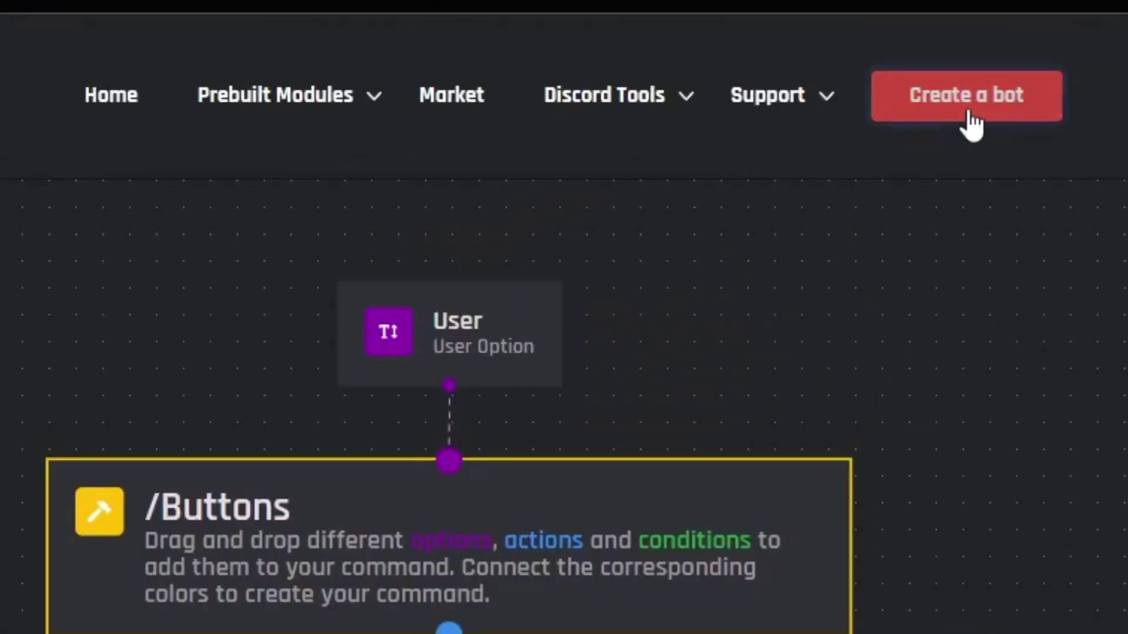
pyautogui.click(1016, 103)
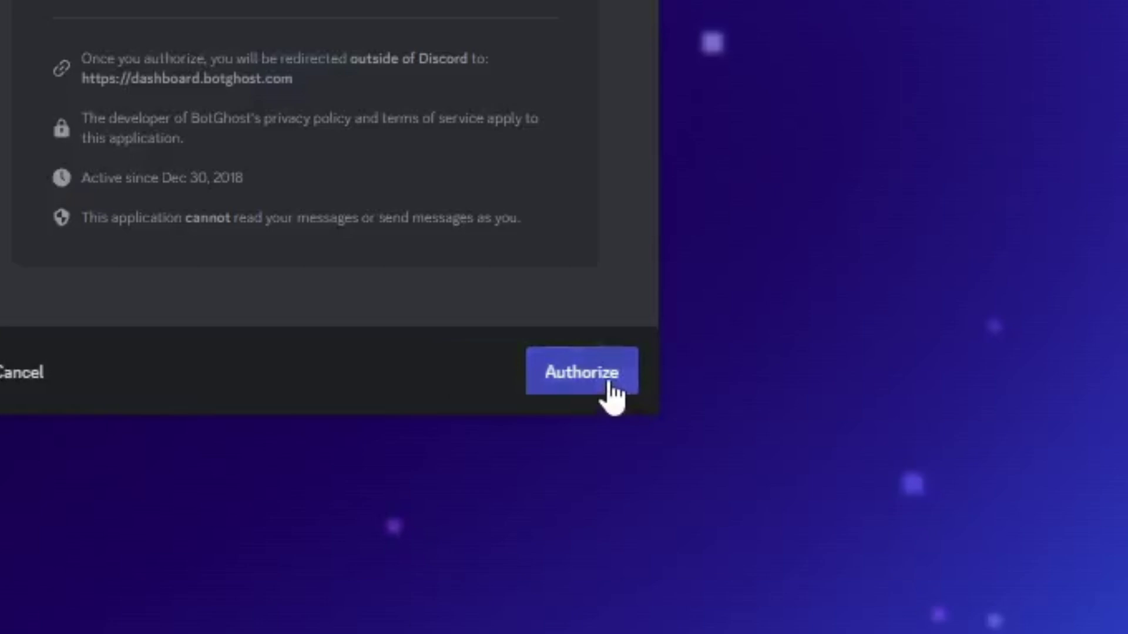
pyautogui.click(655, 477)
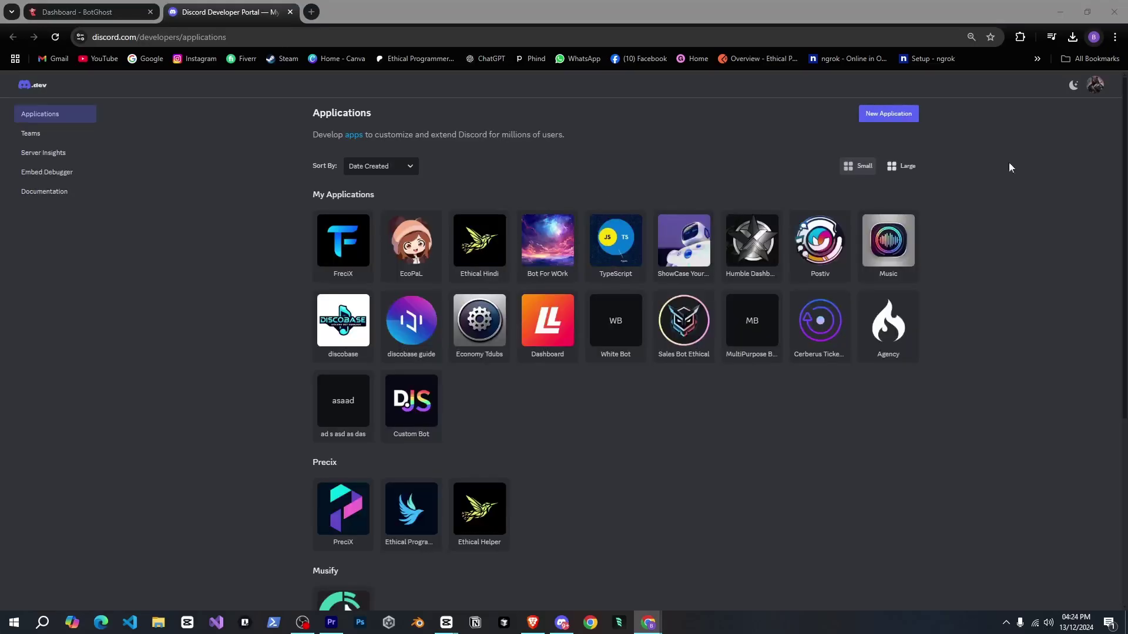
# - Create a new Discord application, set the bot's icon image on the Bot page, and save changes
pyautogui.click(914, 114)
pyautogui.click(627, 403)
pyautogui.click(52, 247)
pyautogui.scroll(-5, 608, 418)
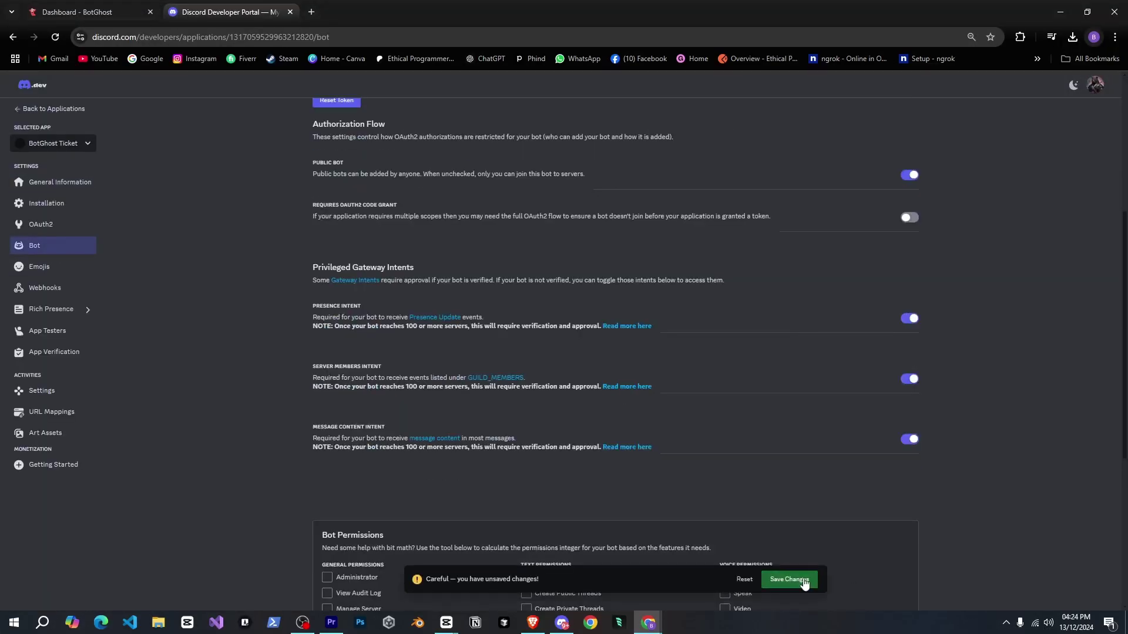
pyautogui.scroll(5, 608, 418)
pyautogui.click(387, 175)
pyautogui.doubleClick(514, 177)
pyautogui.click(789, 579)
# - Reset the bot token, enter the verification code, and paste the copied token into BotGhost
pyautogui.click(336, 423)
pyautogui.write('123456')
pyautogui.click(632, 367)
pyautogui.click(322, 433)
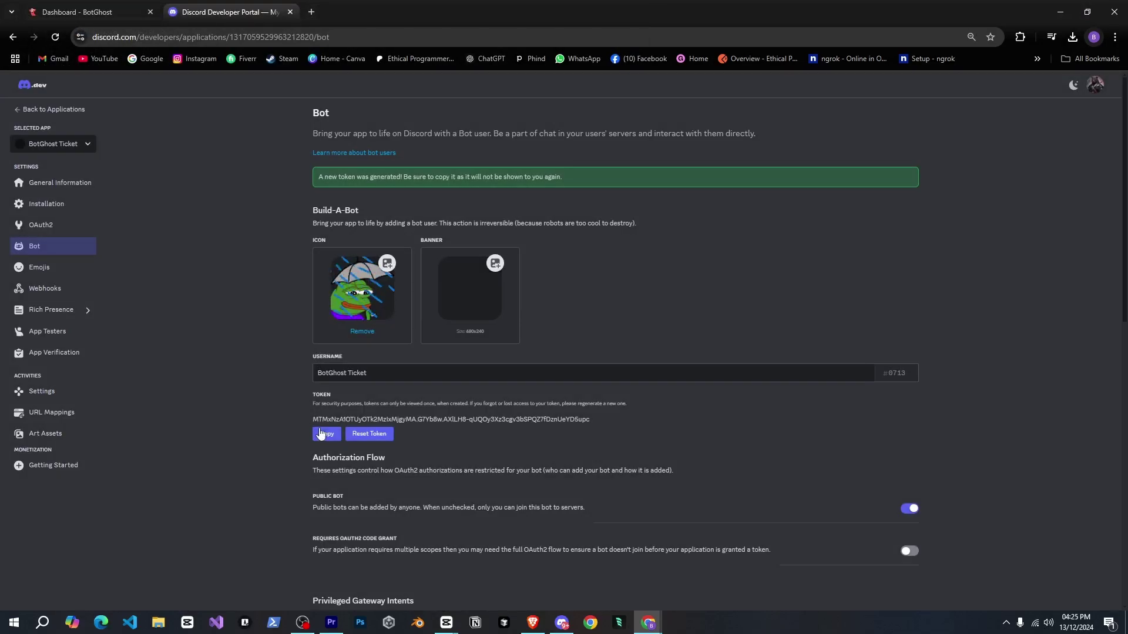
pyautogui.hotkey('ctrl', 'pageup')
pyautogui.click(413, 521)
pyautogui.hotkey('ctrl', 'v')
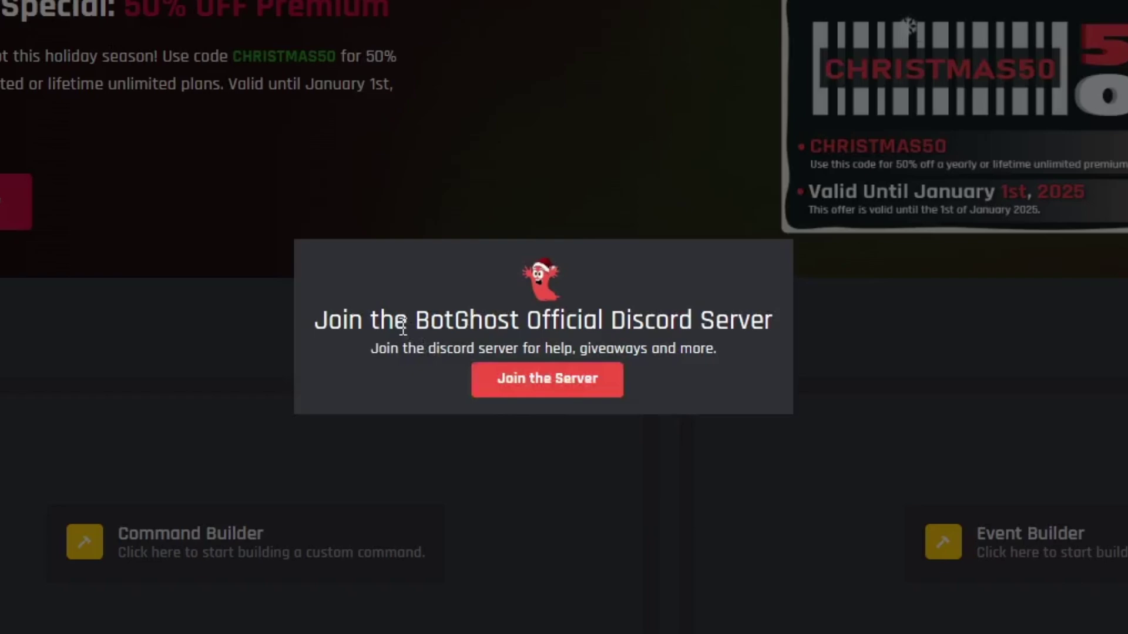
# - Dismiss the Join the Server and mailing-list popups, then scroll through the Command Builder, Event Builder and featured modules
pyautogui.moveTo(481, 352); pyautogui.dragTo(519, 355)
pyautogui.moveTo(464, 327); pyautogui.dragTo(670, 320)
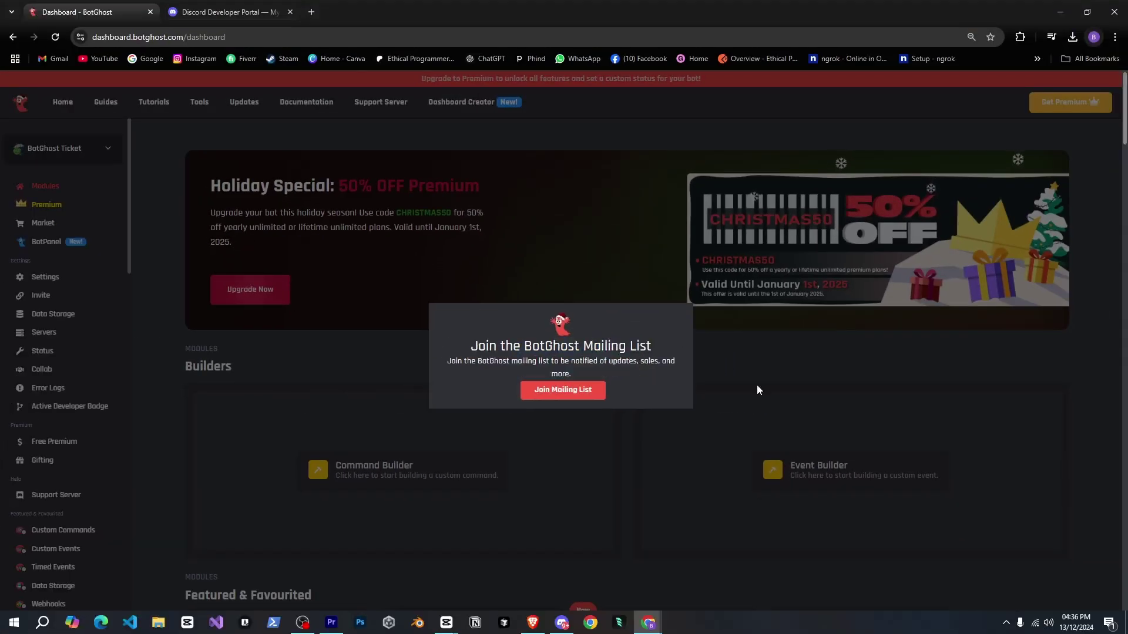
pyautogui.click(755, 326)
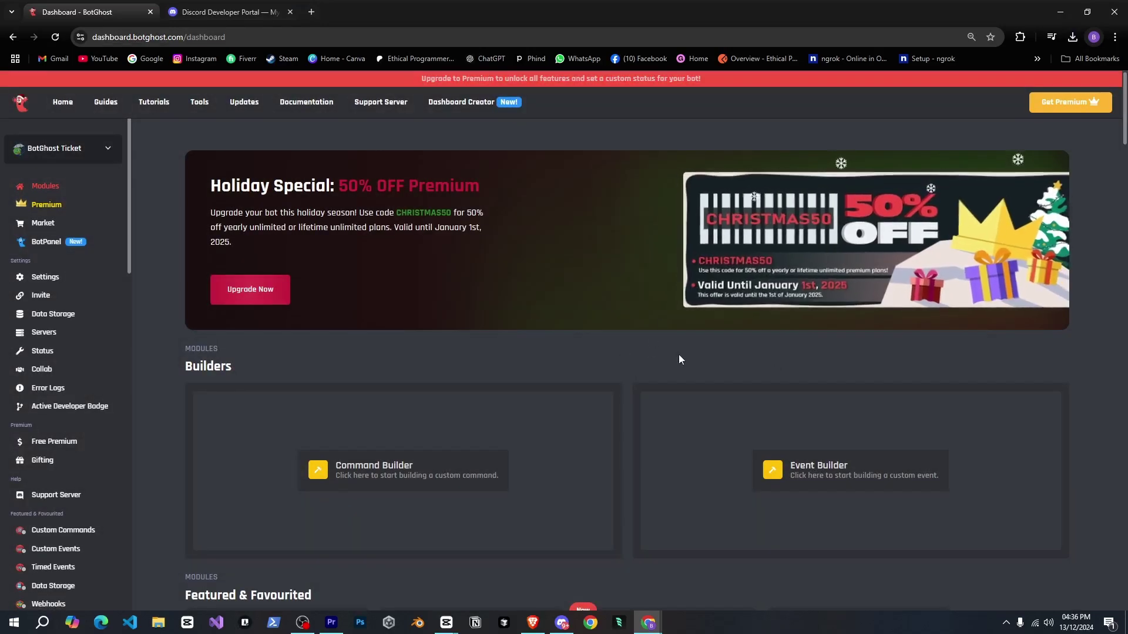
pyautogui.scroll(-2, 679, 356)
pyautogui.scroll(-2, 679, 359)
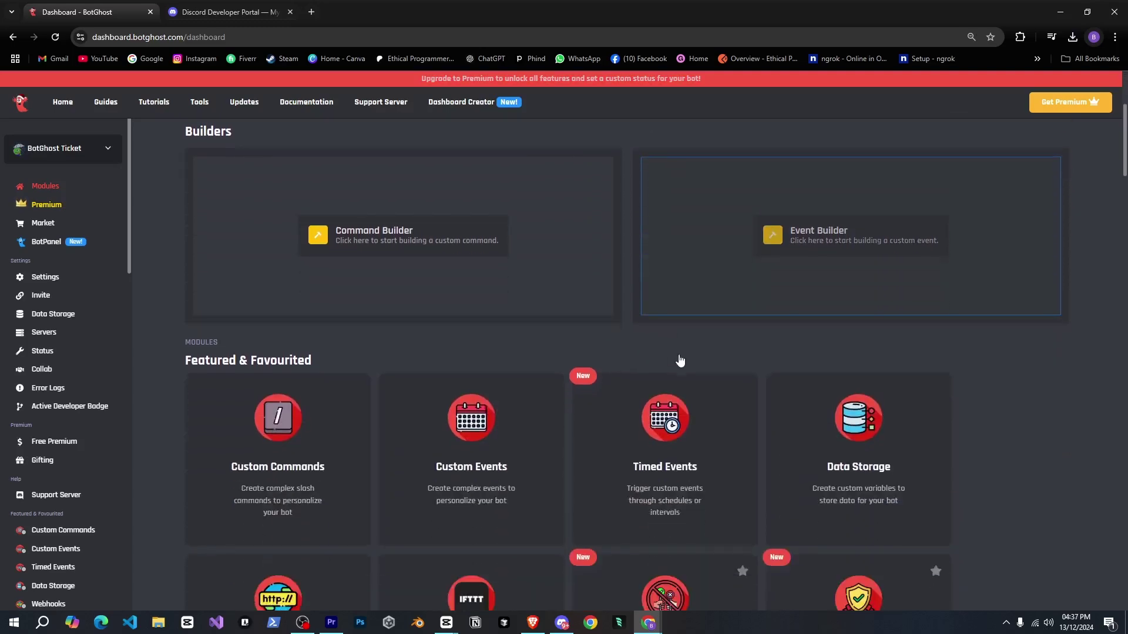
pyautogui.scroll(-5, 1060, 344)
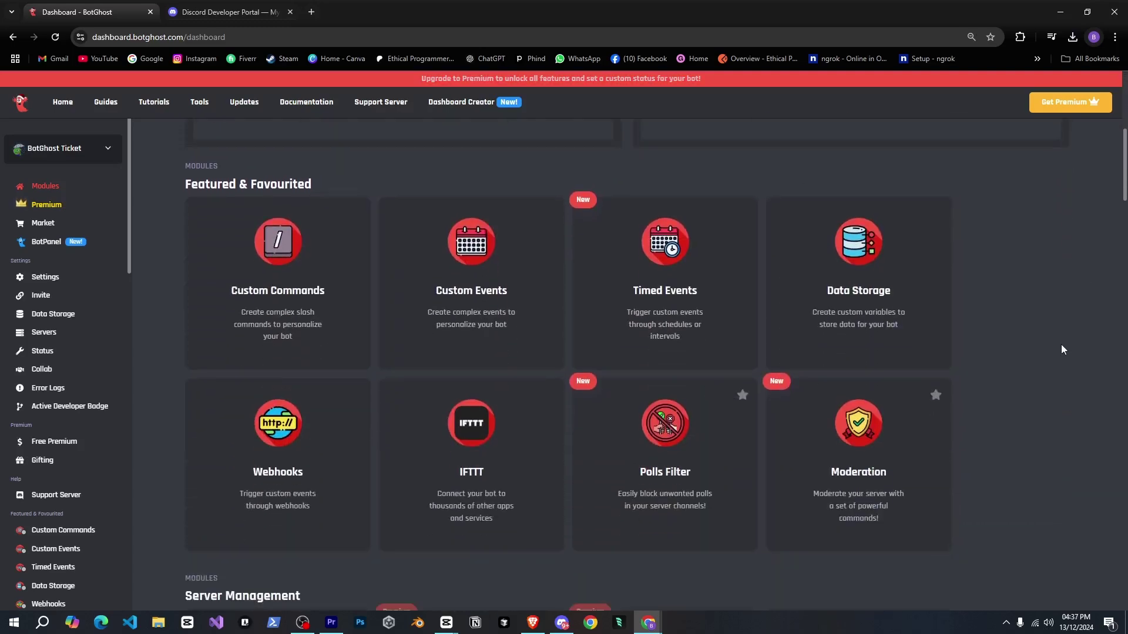
pyautogui.scroll(11, 1060, 344)
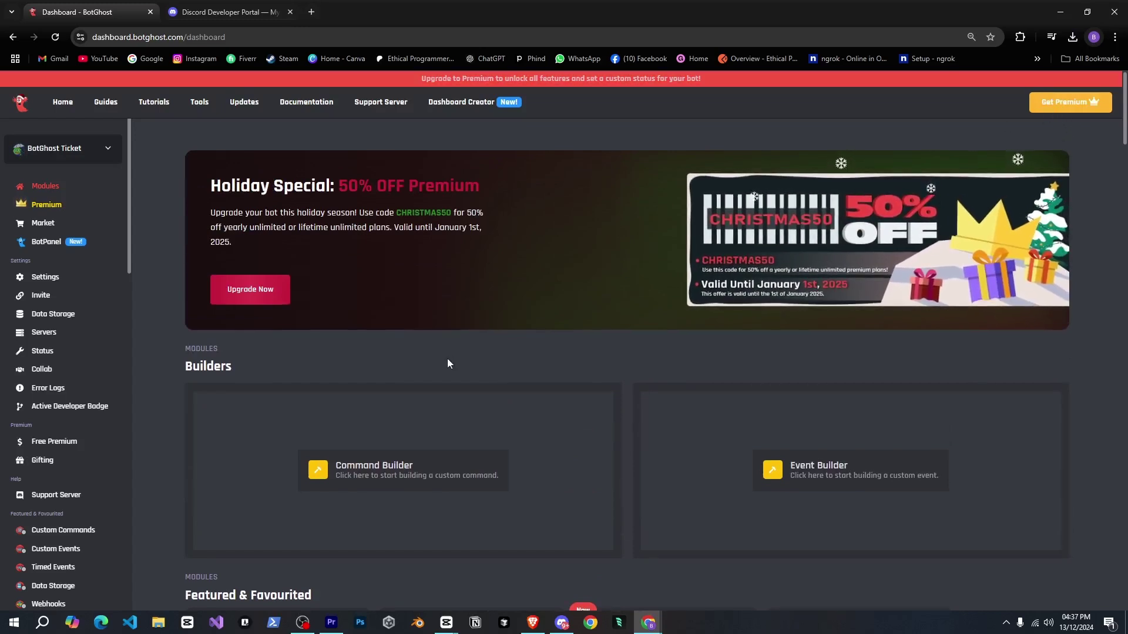
pyautogui.scroll(-6, 449, 358)
pyautogui.scroll(-2, 454, 346)
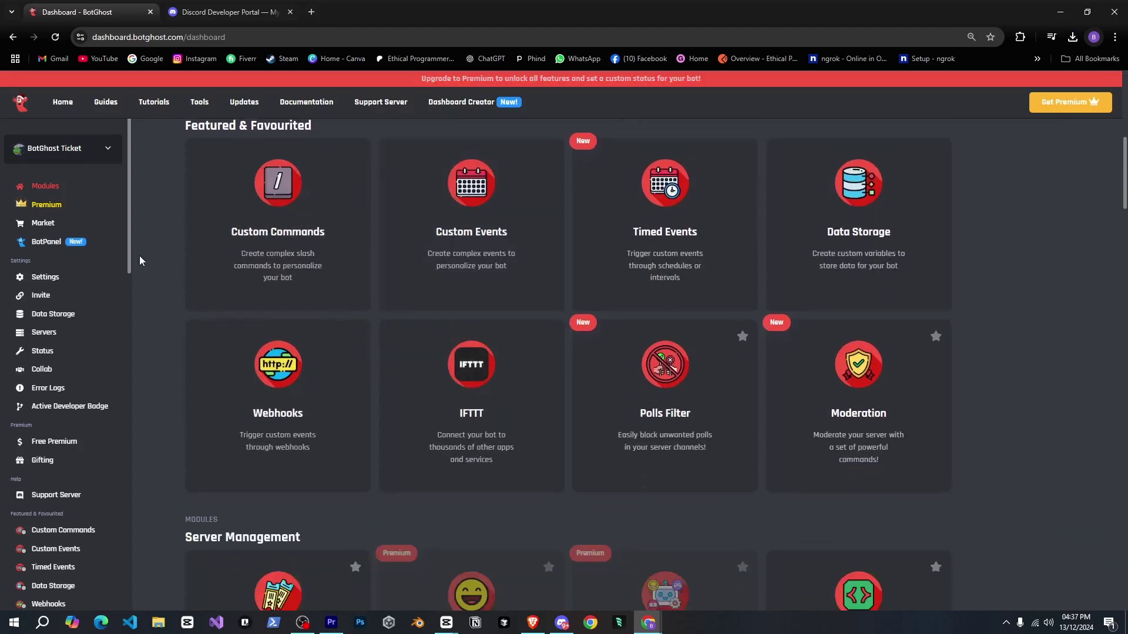
pyautogui.scroll(8, 176, 256)
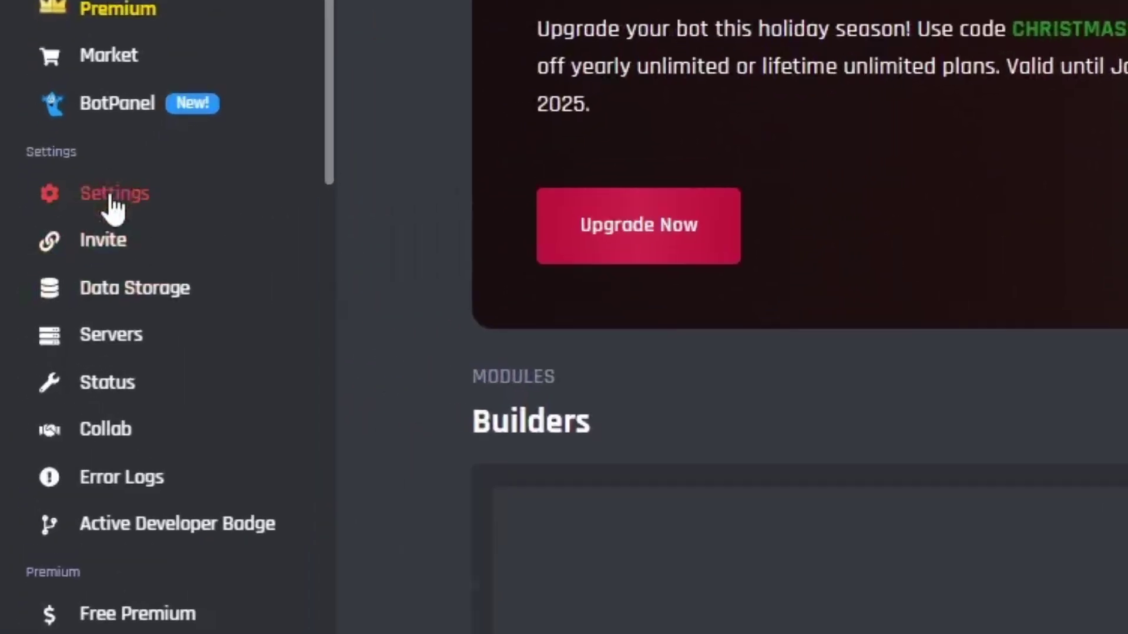
# - In the bot's Settings, scroll down to Privileged Intent Options and open the Presence Intent dropdown
pyautogui.click(43, 279)
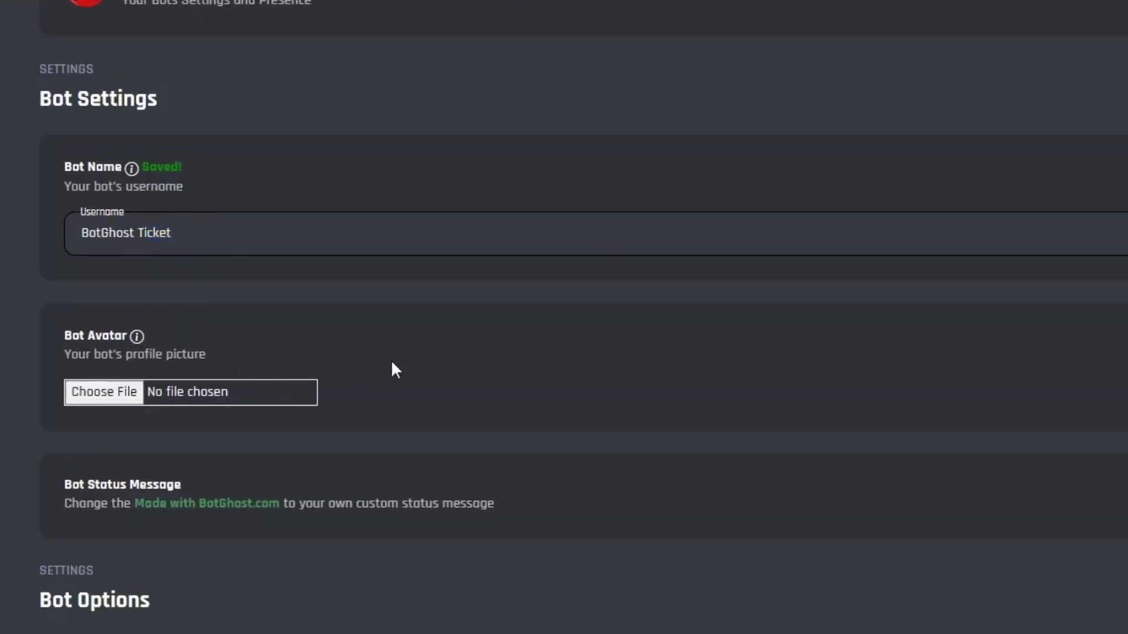
pyautogui.scroll(-5, 400, 368)
pyautogui.moveTo(495, 208); pyautogui.dragTo(184, 201)
pyautogui.click(320, 200)
pyautogui.scroll(-2, 276, 305)
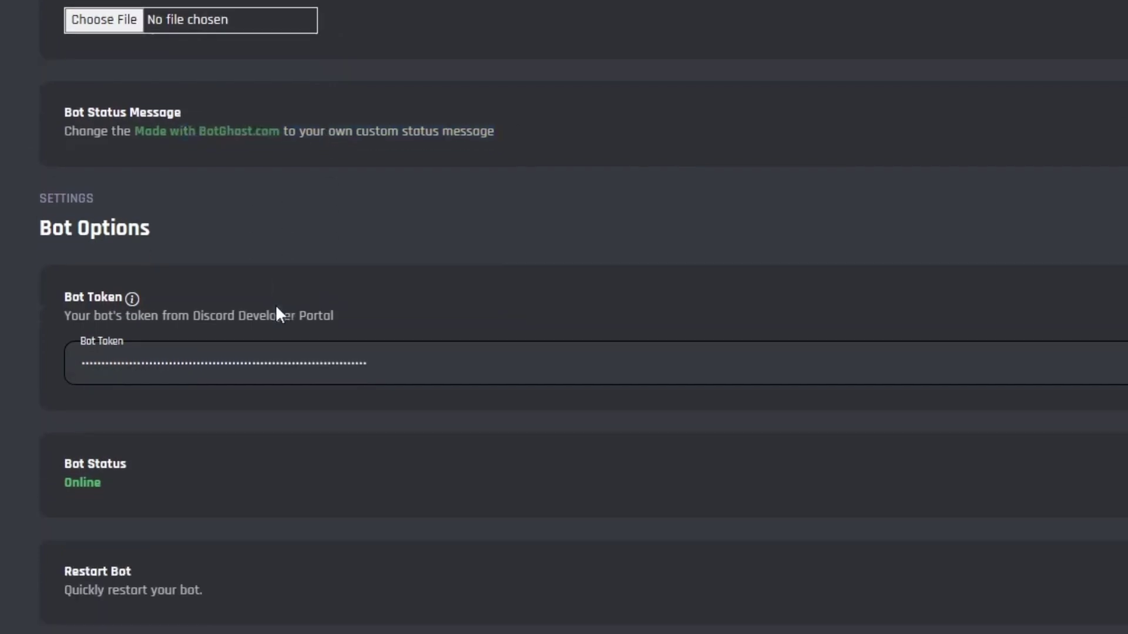
pyautogui.scroll(-4, 411, 217)
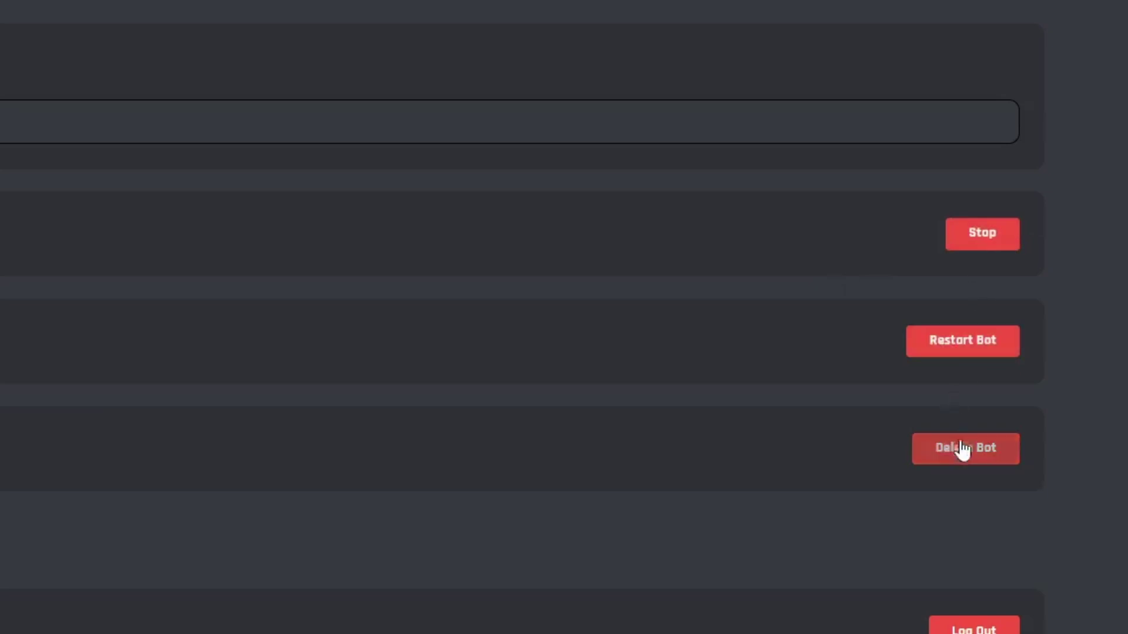
pyautogui.scroll(-5, 750, 444)
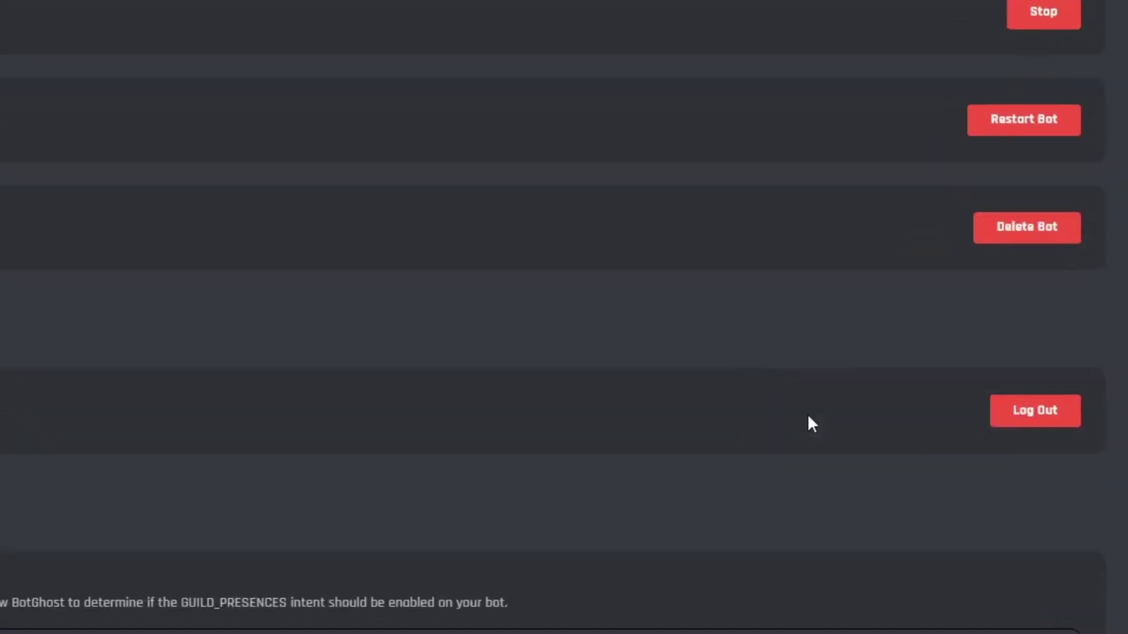
pyautogui.click(443, 134)
# - Keep the Presence and Server Members intents on Always Enable
pyautogui.click(443, 133)
pyautogui.click(407, 288)
pyautogui.click(406, 287)
pyautogui.scroll(-3, 471, 256)
pyautogui.scroll(5, 413, 423)
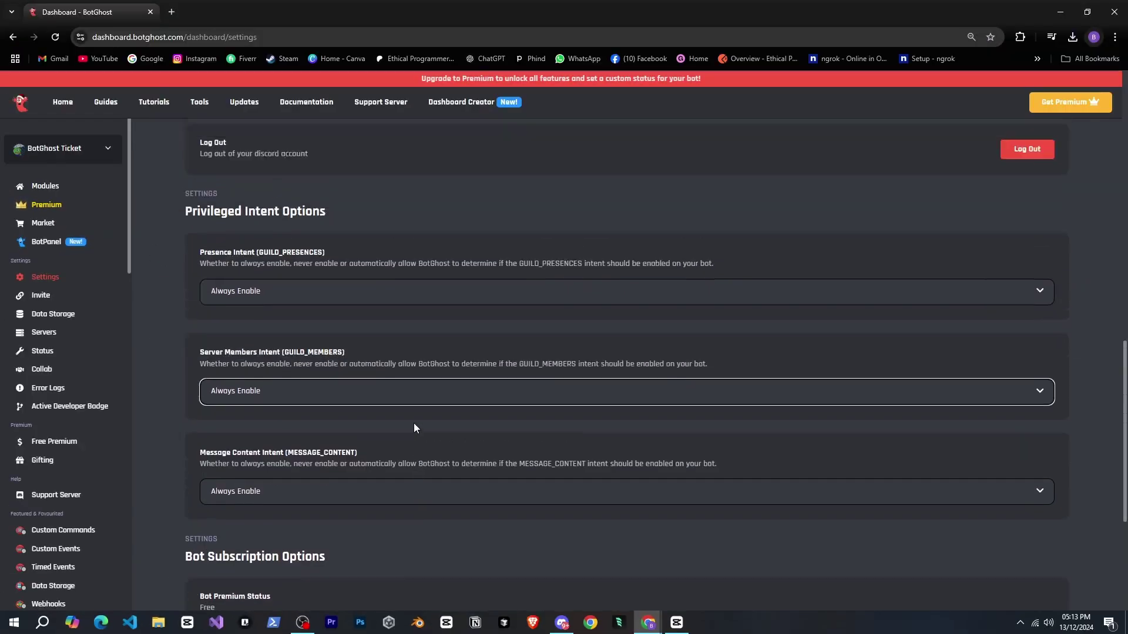
pyautogui.scroll(2, 414, 423)
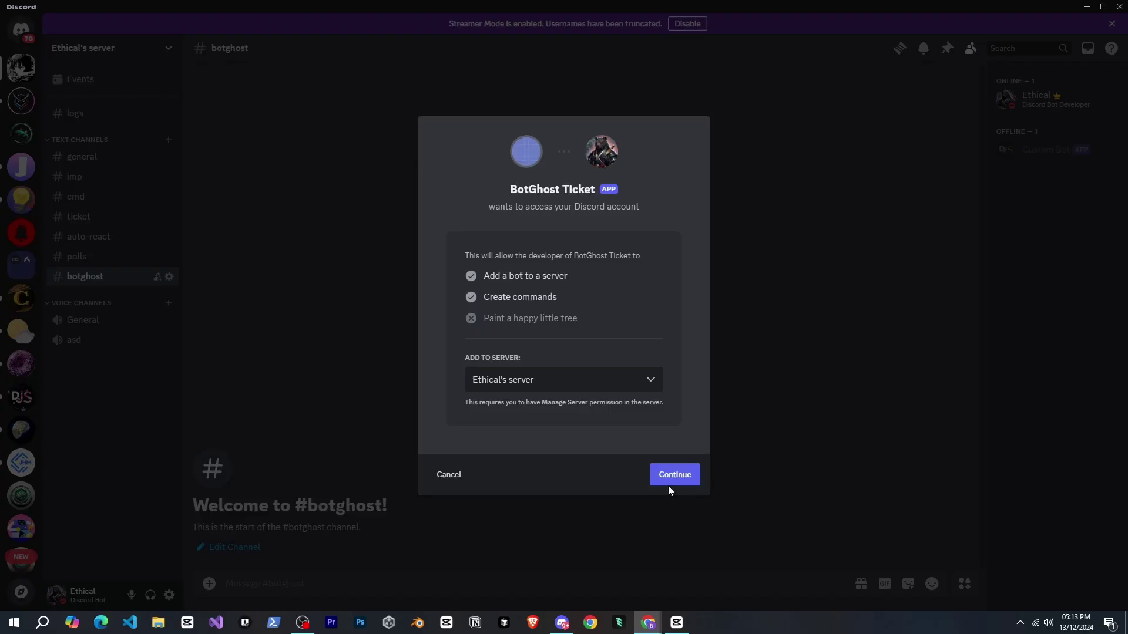
# - Authorize BotGhost Ticket into the server, pass the hCaptcha, confirm it is online, then open Data Storage
pyautogui.click(669, 476)
pyautogui.click(714, 472)
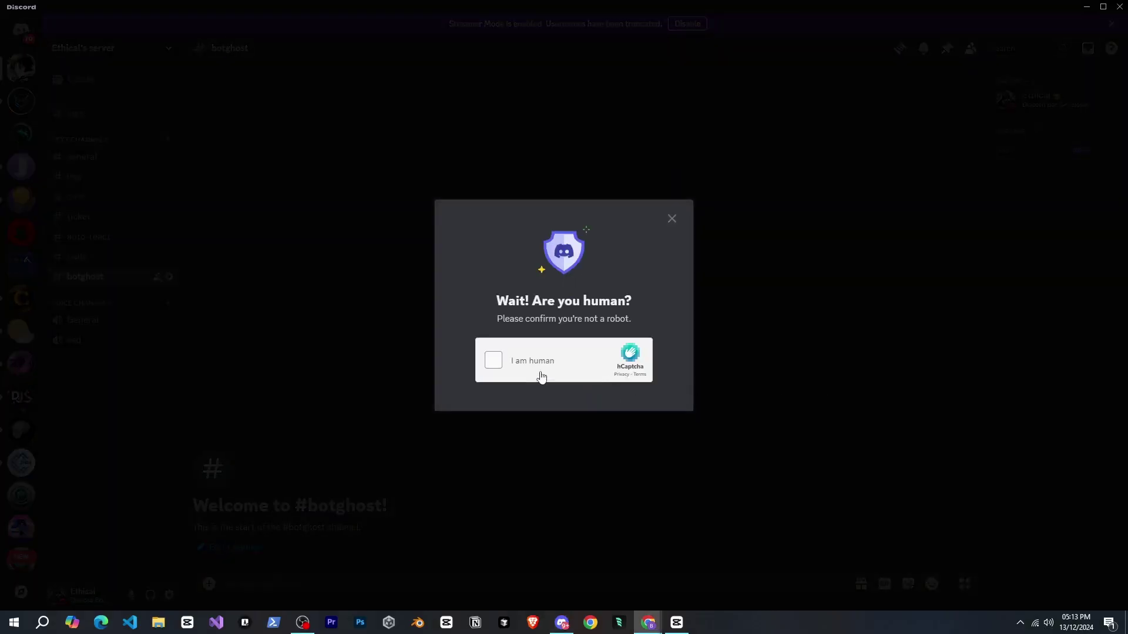
pyautogui.click(541, 376)
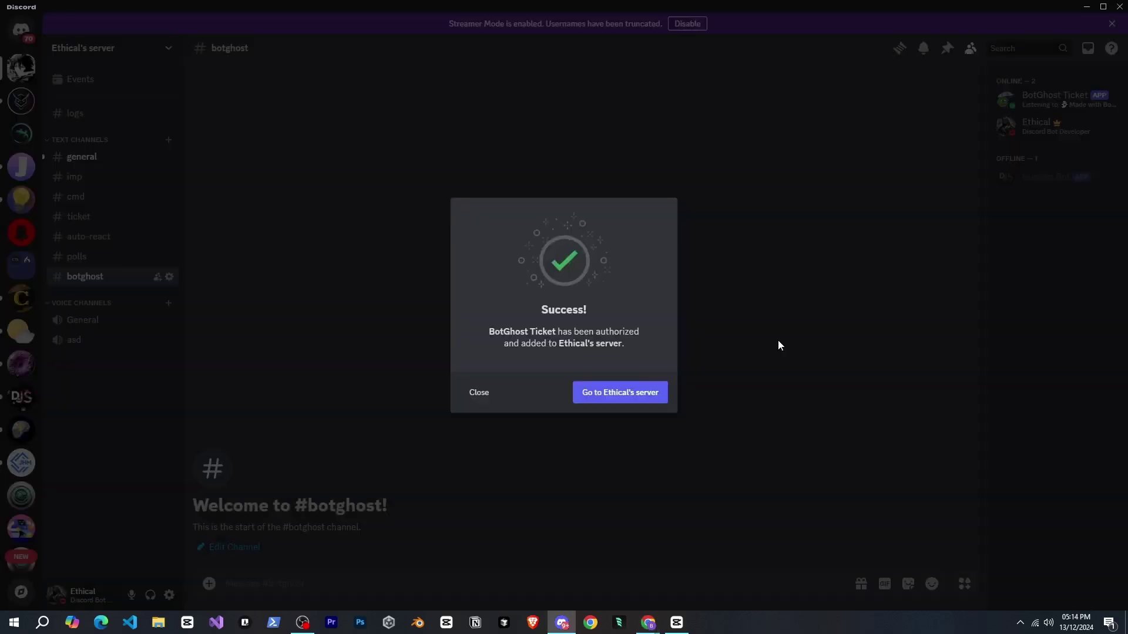
pyautogui.click(778, 340)
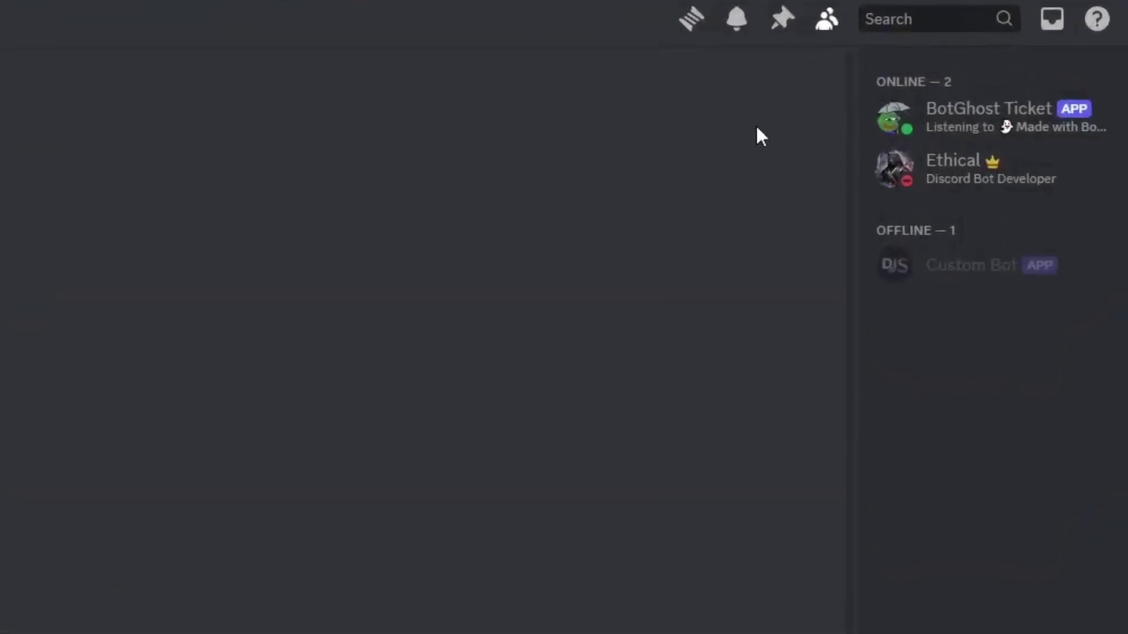
pyautogui.click(950, 125)
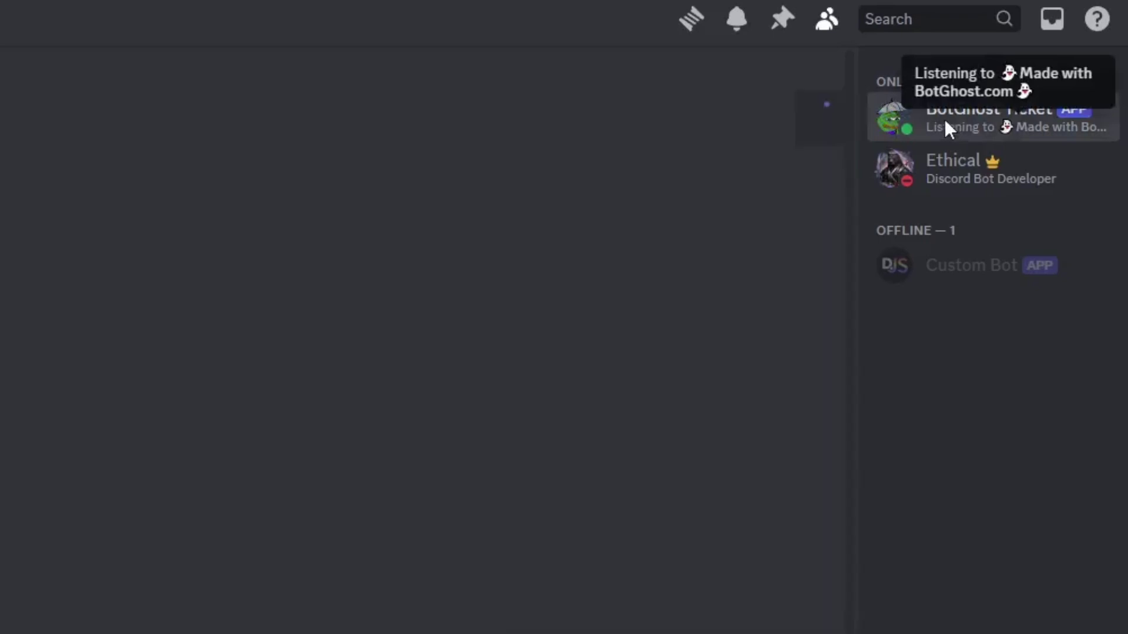
pyautogui.click(949, 125)
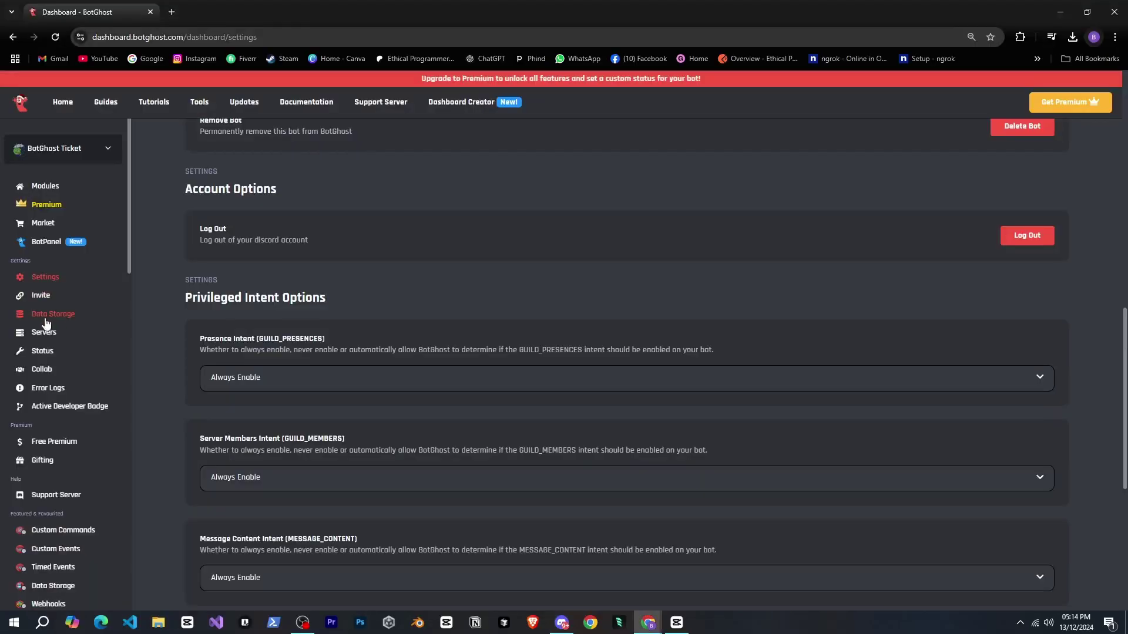
pyautogui.click(65, 317)
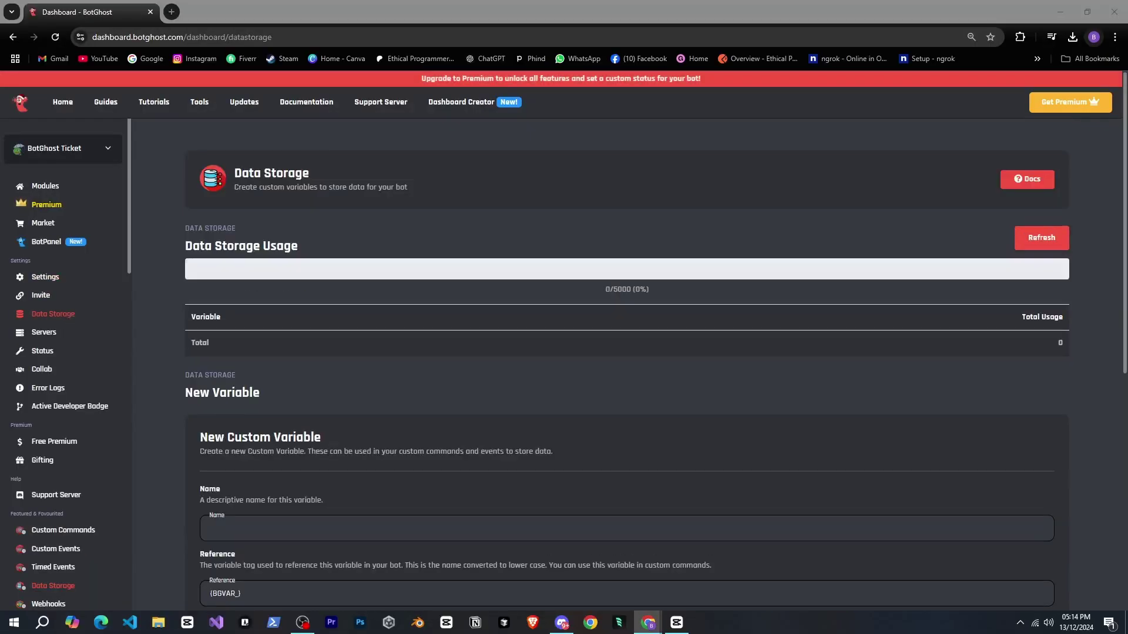
# - Review the bot's Servers list and its Status settings pages
pyautogui.scroll(-5, 717, 325)
pyautogui.scroll(5, 713, 325)
pyautogui.click(64, 333)
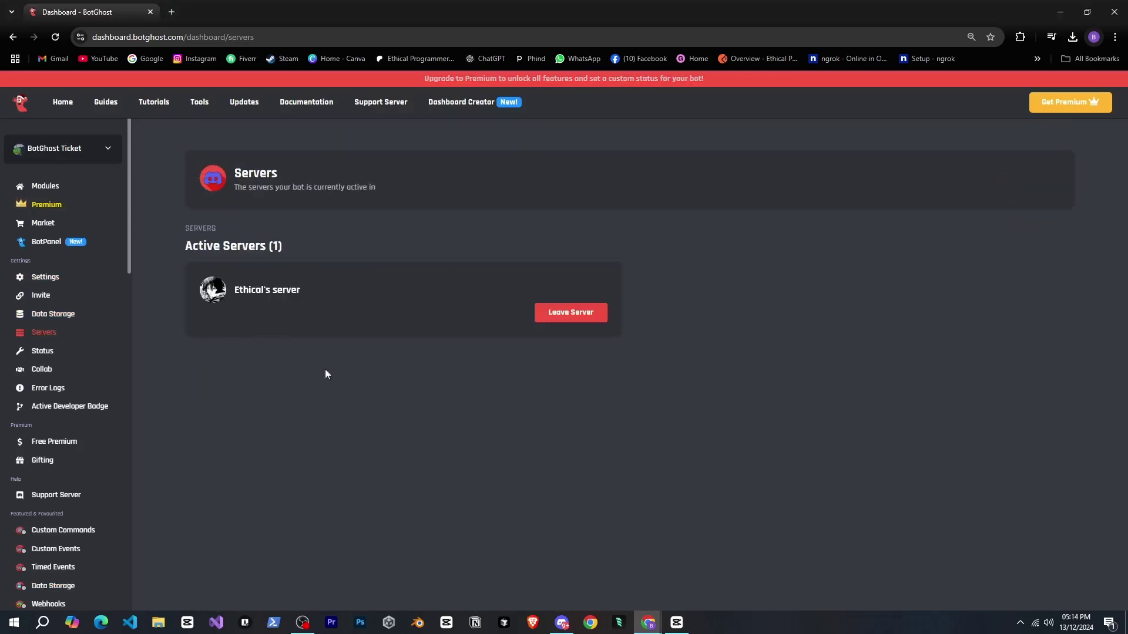
pyautogui.tripleClick(252, 290)
pyautogui.click(64, 353)
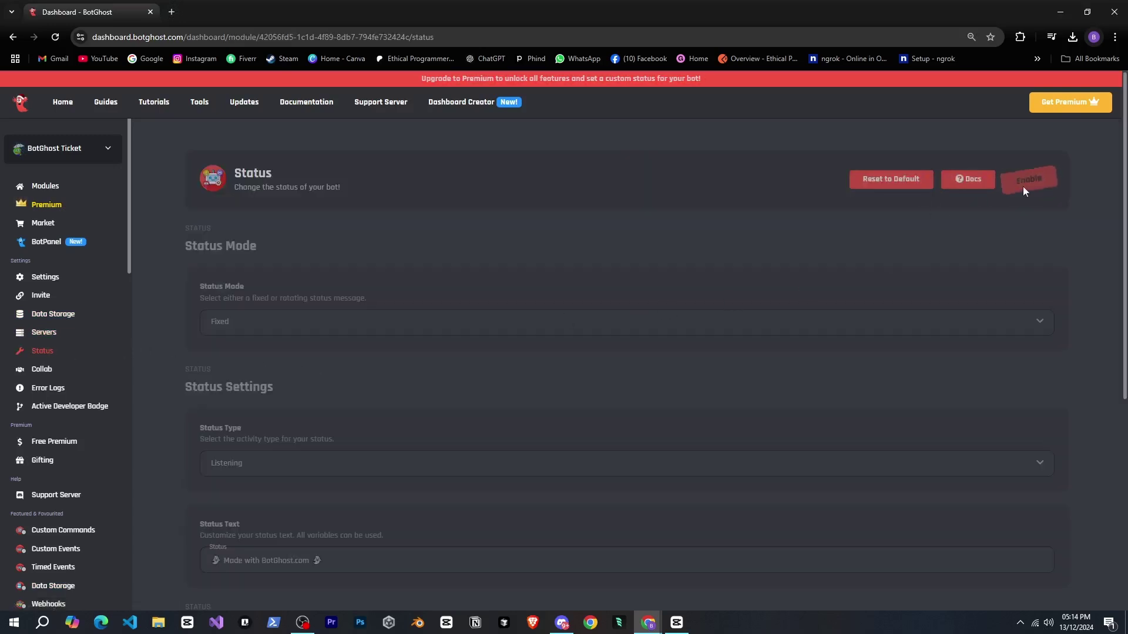
pyautogui.scroll(-3, 826, 285)
pyautogui.scroll(3, 825, 284)
# - Check Collaboration and Error Logs (no errors), then view the Active Developer Badge module's /active-dev-badge command
pyautogui.click(55, 368)
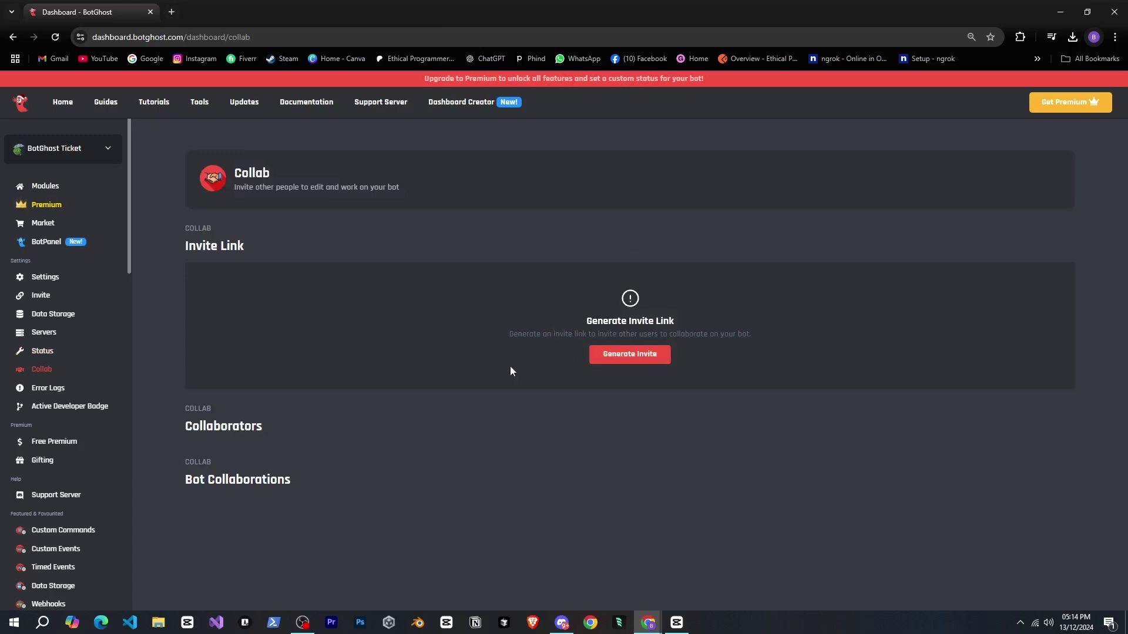
pyautogui.click(66, 393)
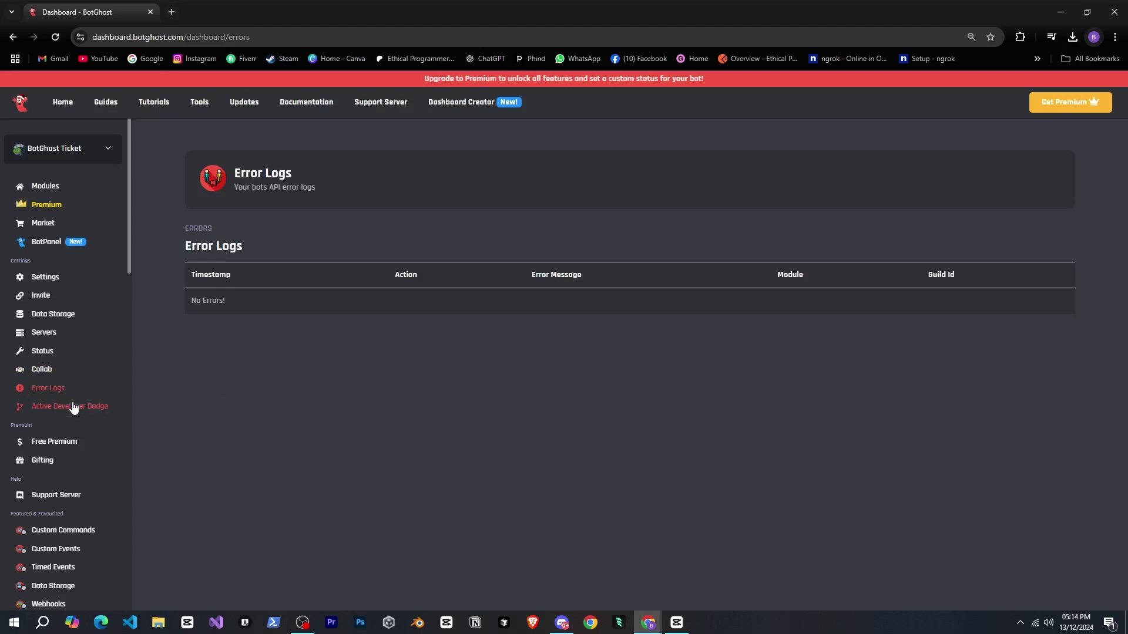
pyautogui.click(73, 407)
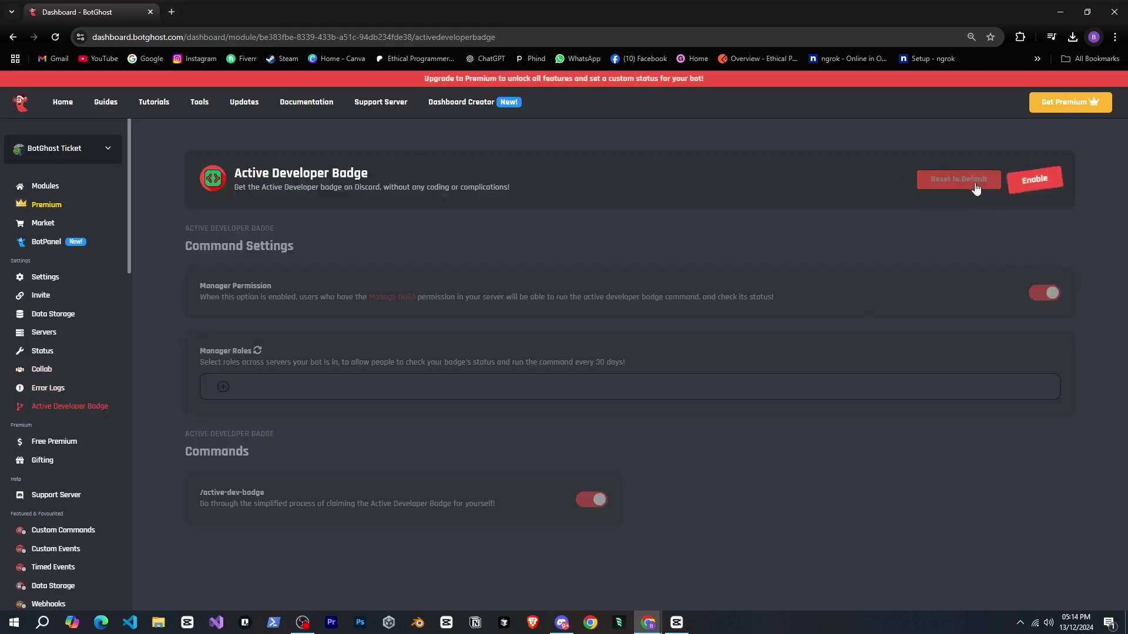
pyautogui.scroll(-5, 111, 411)
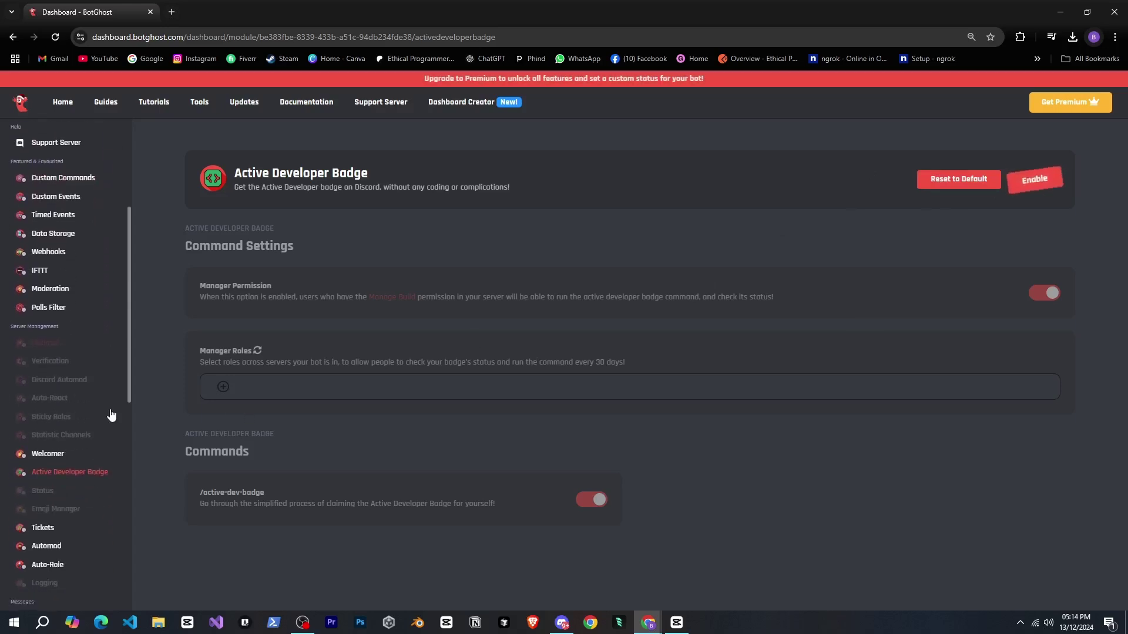
pyautogui.scroll(5, 100, 401)
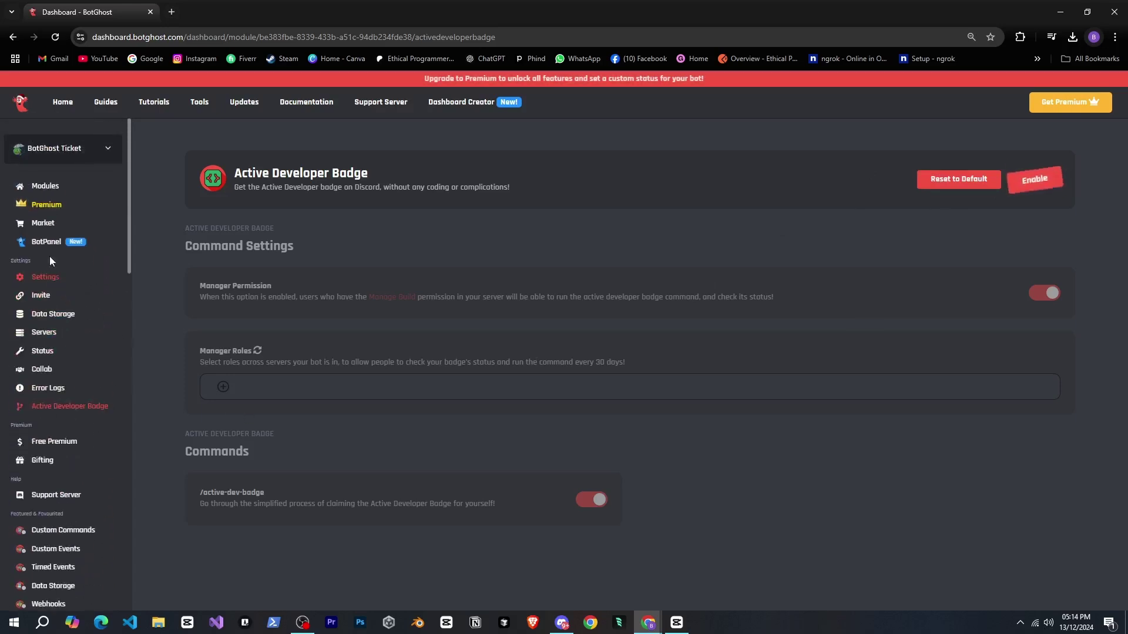
pyautogui.click(40, 224)
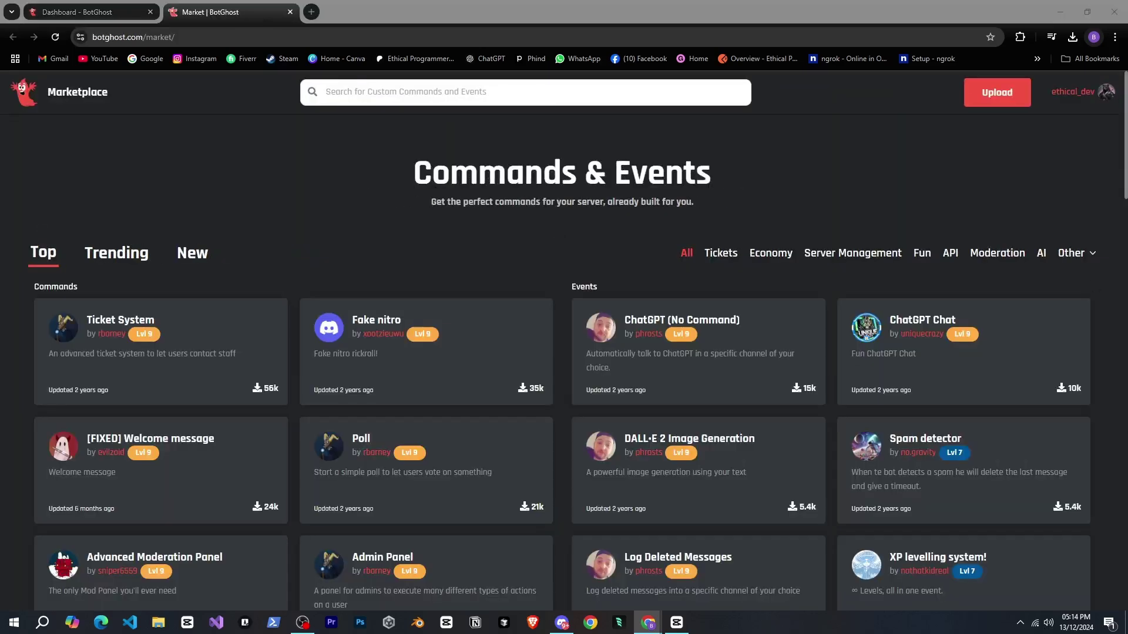
pyautogui.scroll(-4, 633, 254)
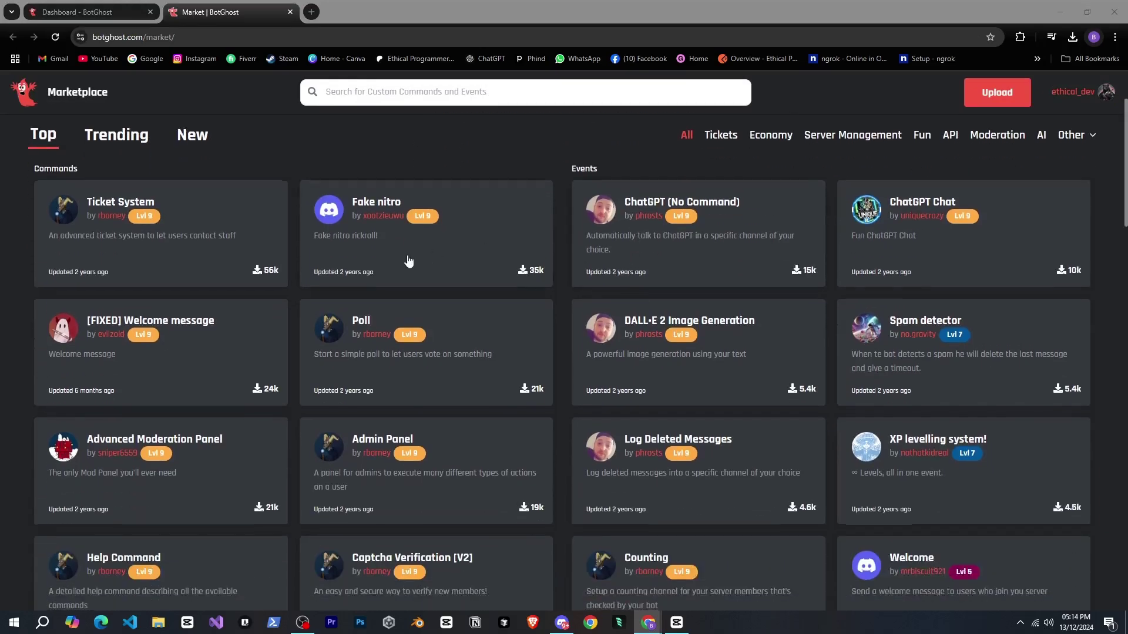
pyautogui.scroll(4, 583, 285)
pyautogui.scroll(-6, 822, 264)
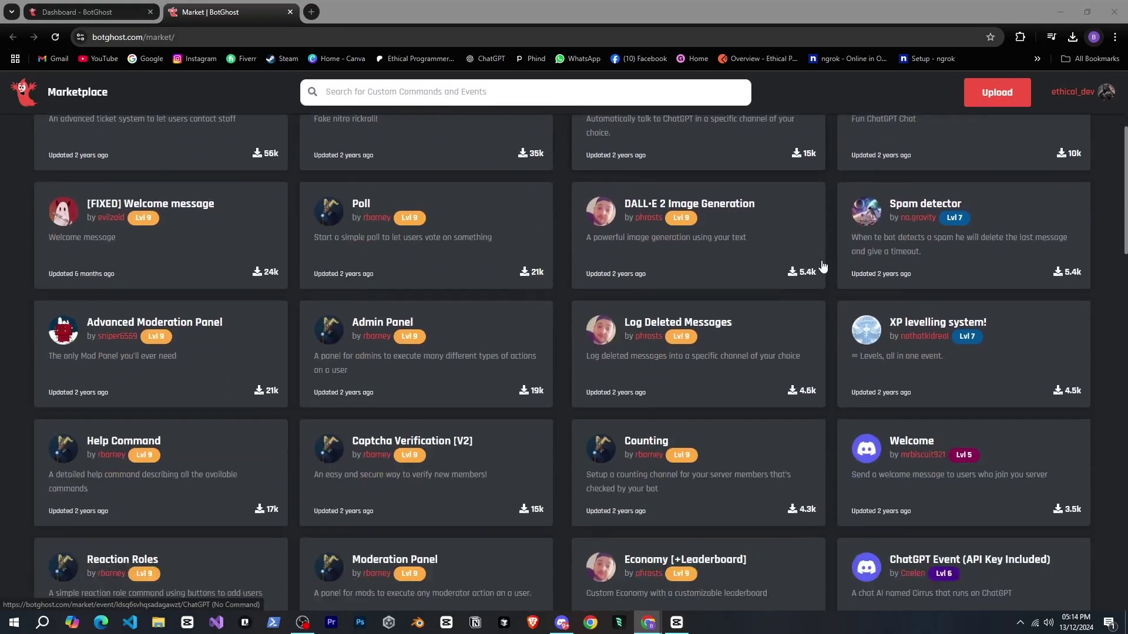
pyautogui.scroll(-3, 822, 266)
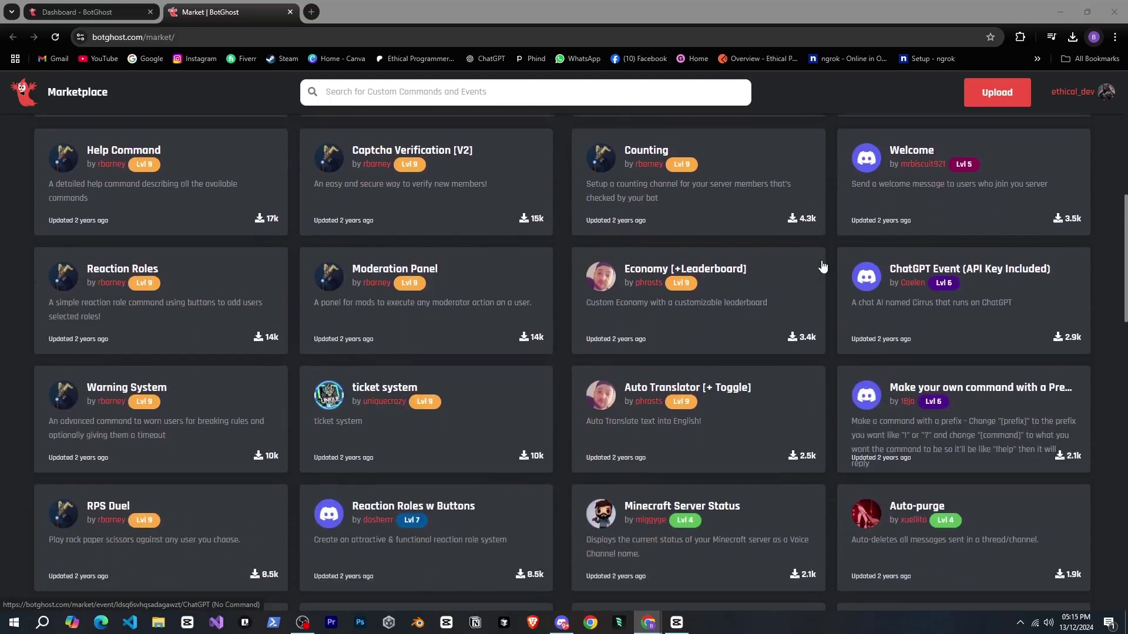
pyautogui.scroll(9, 822, 266)
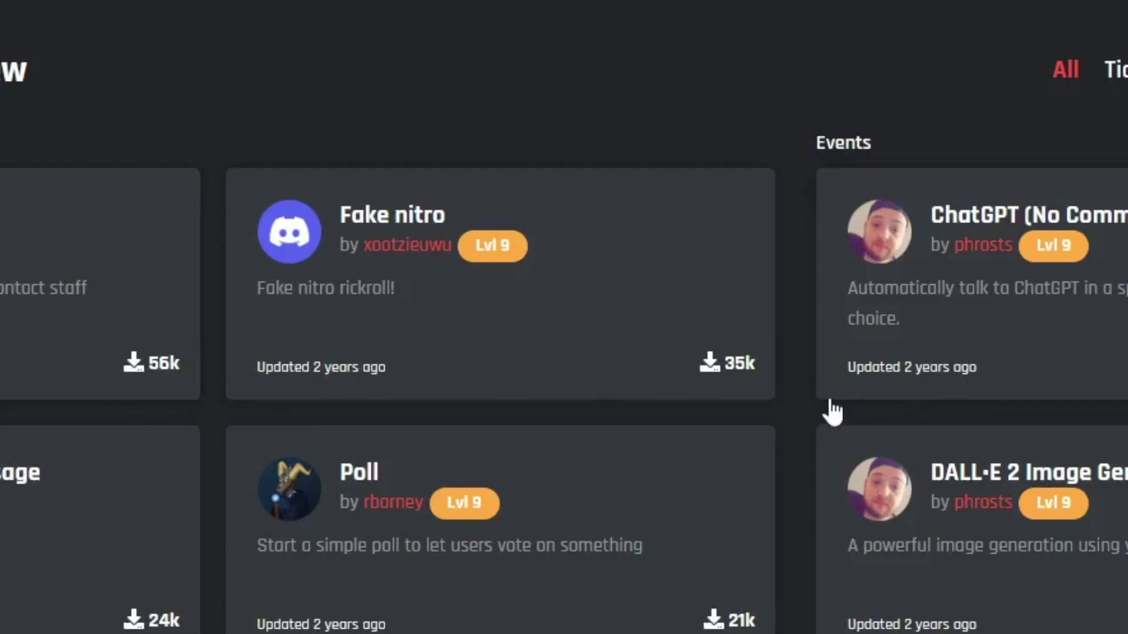
pyautogui.scroll(-3, 831, 411)
pyautogui.scroll(3, 831, 411)
pyautogui.scroll(2, 825, 409)
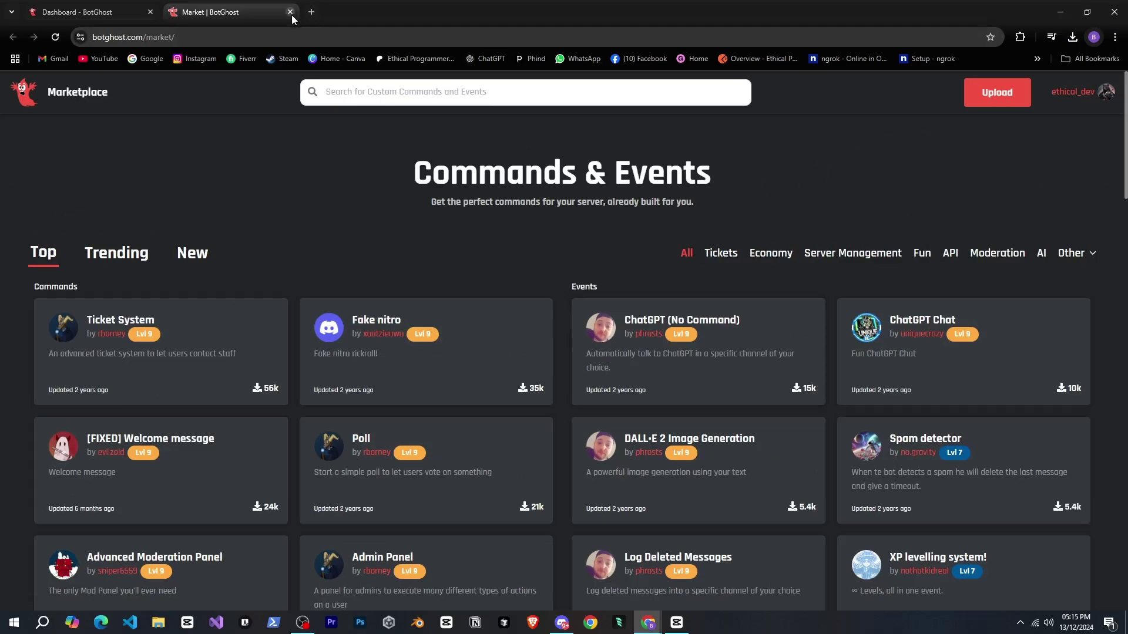
# - Close the Market tab and start a blank slash command from the Command Builder card under Modules
pyautogui.click(292, 11)
pyautogui.click(60, 194)
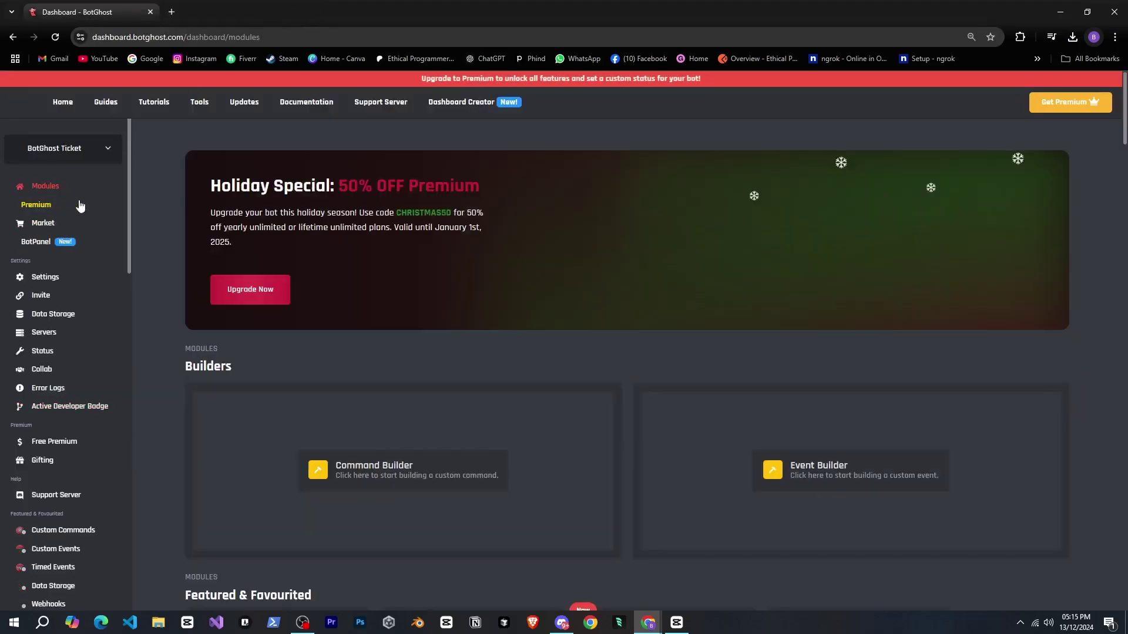
pyautogui.click(376, 461)
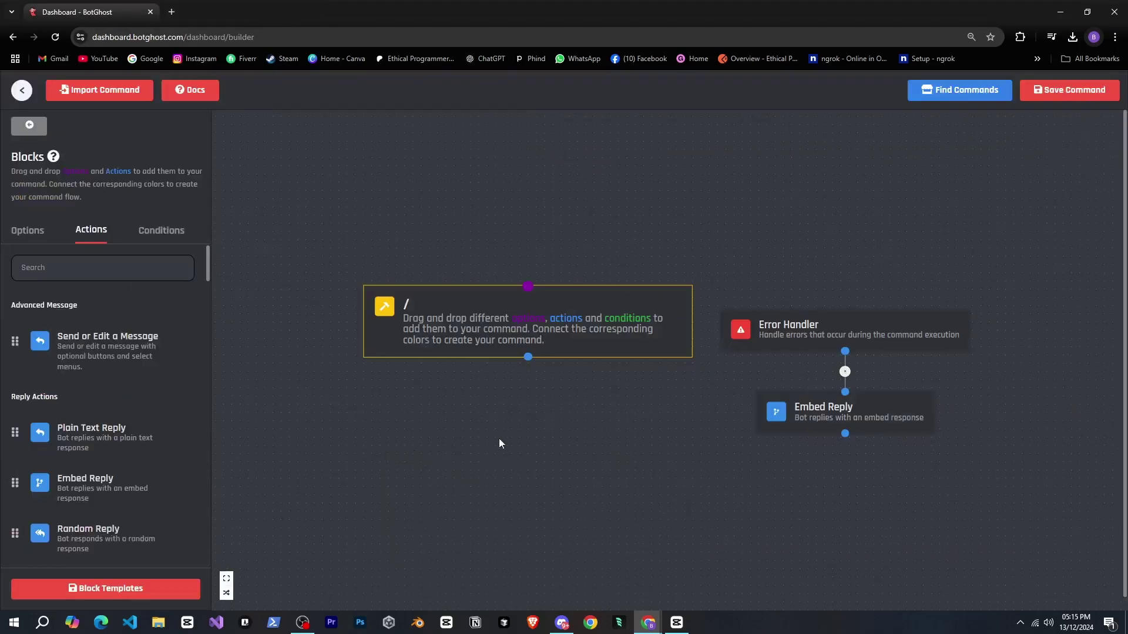
pyautogui.scroll(-5, 578, 403)
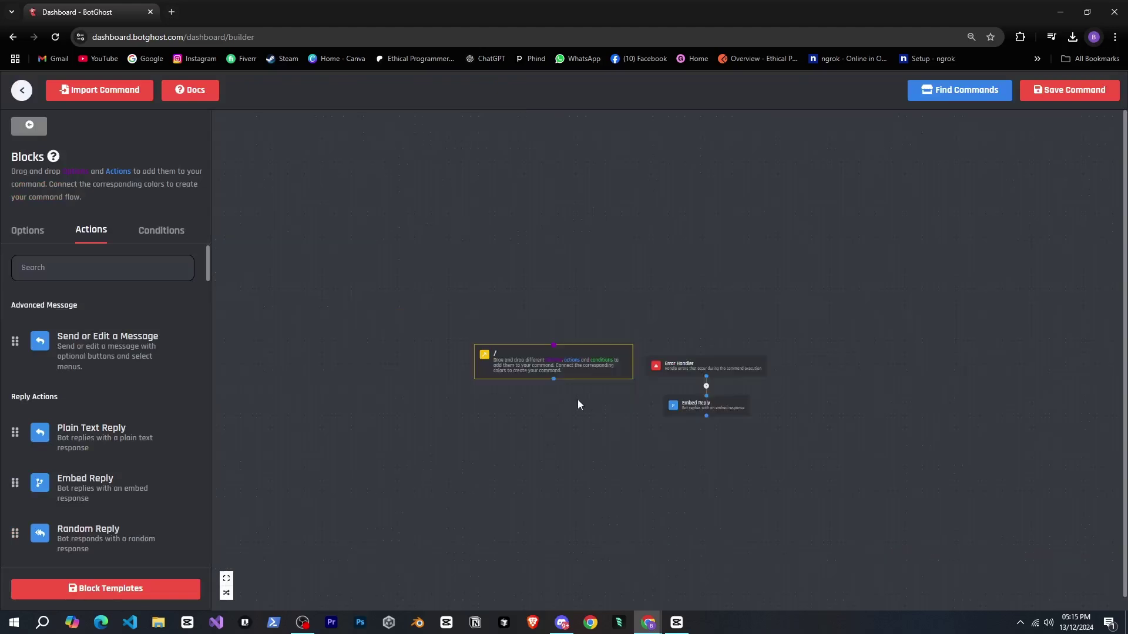
pyautogui.scroll(5, 601, 404)
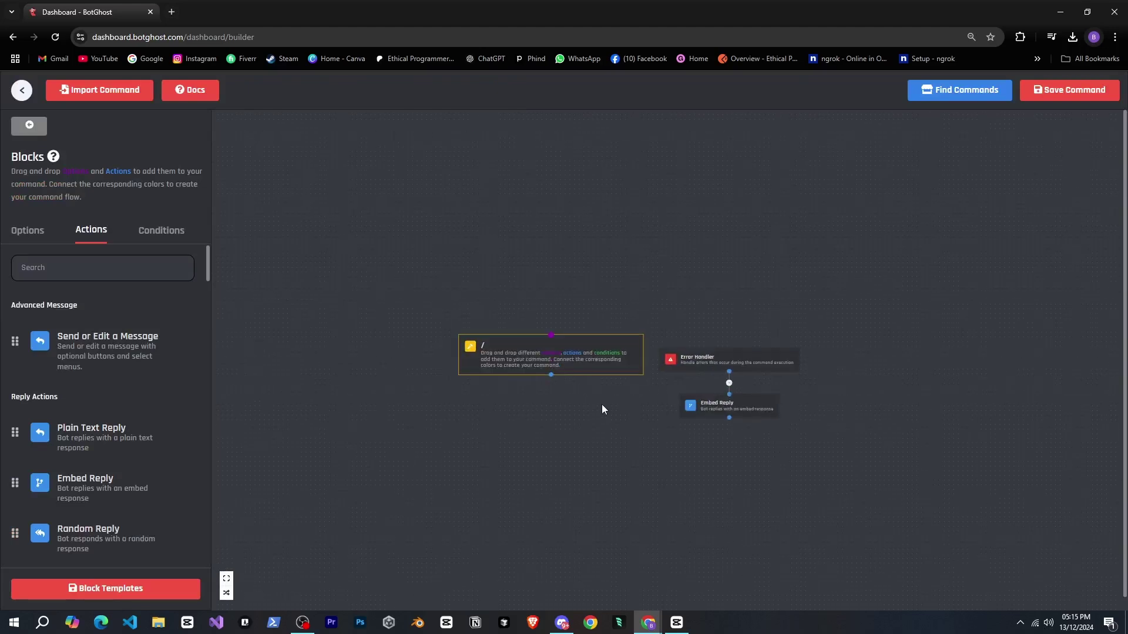
# - Open the slash command's settings, keeping replies visible to everyone and no cooldown
pyautogui.click(560, 311)
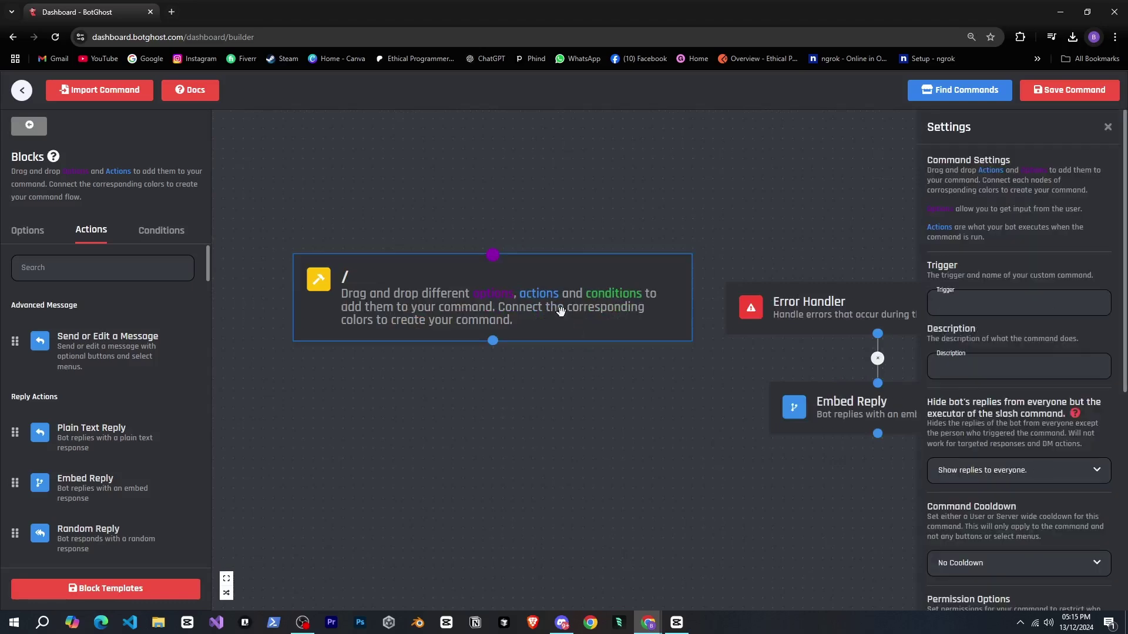
pyautogui.moveTo(714, 382); pyautogui.dragTo(619, 386)
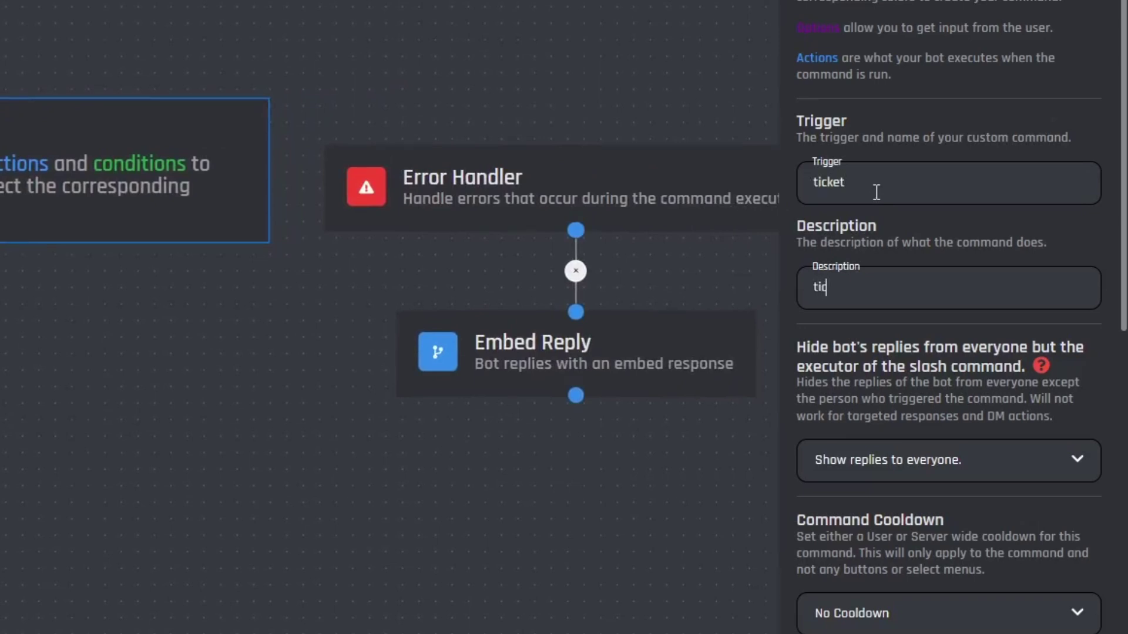
pyautogui.scroll(-3, 890, 214)
pyautogui.scroll(-2, 988, 302)
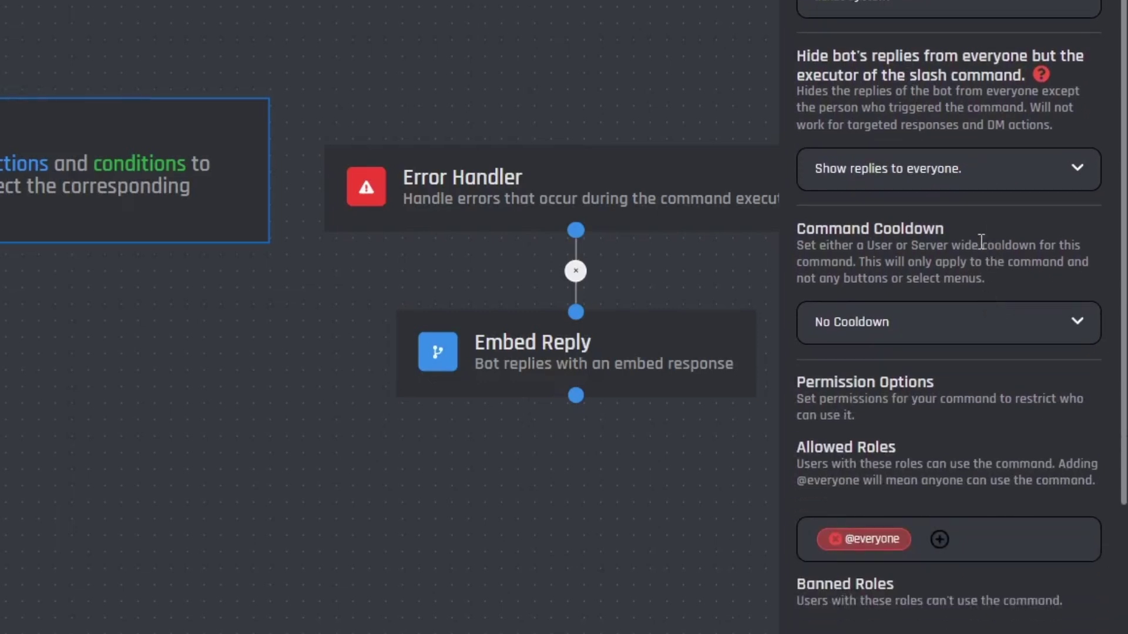
pyautogui.click(999, 177)
pyautogui.click(938, 181)
pyautogui.scroll(-4, 945, 213)
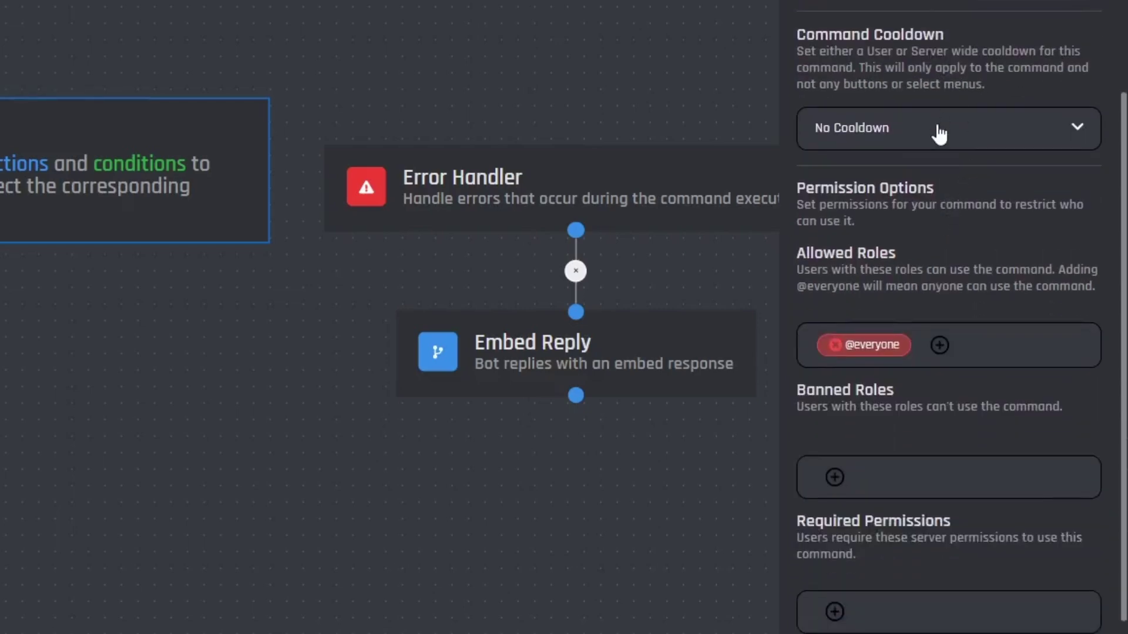
pyautogui.click(939, 132)
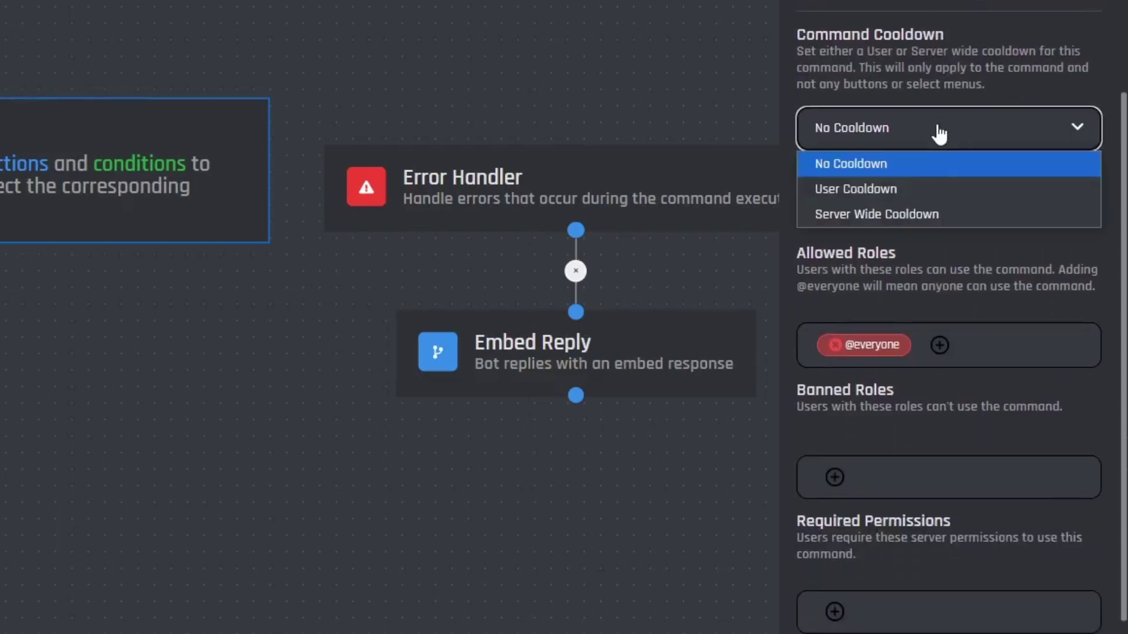
pyautogui.click(969, 272)
pyautogui.scroll(-2, 955, 258)
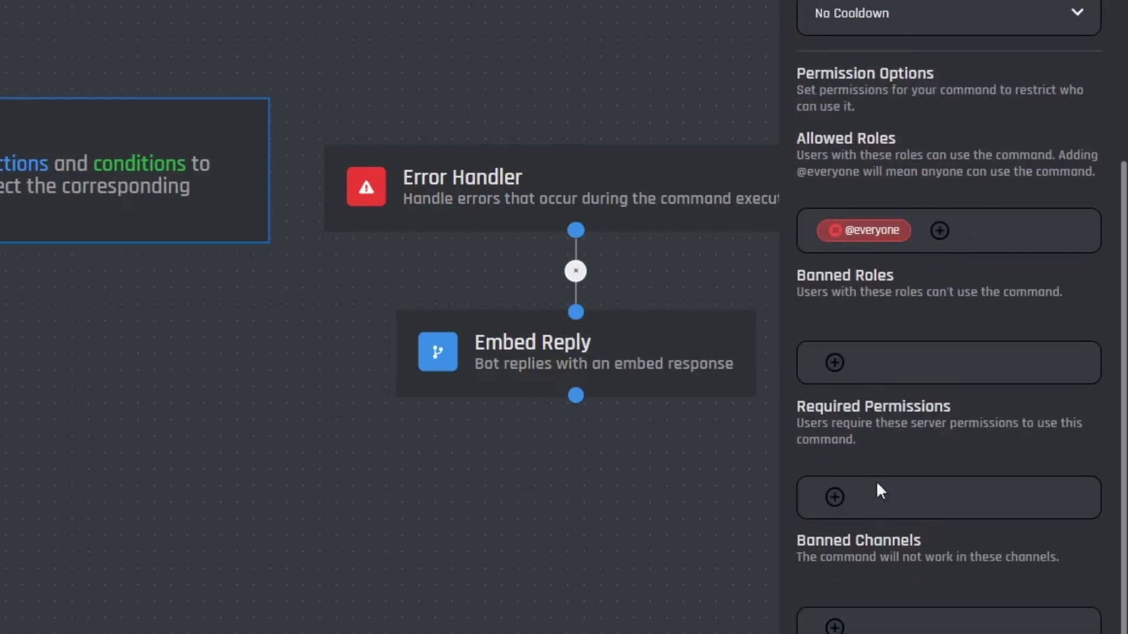
pyautogui.moveTo(835, 423); pyautogui.dragTo(867, 497)
# - Add ADMINISTRATOR as a required permission for the command
pyautogui.click(835, 496)
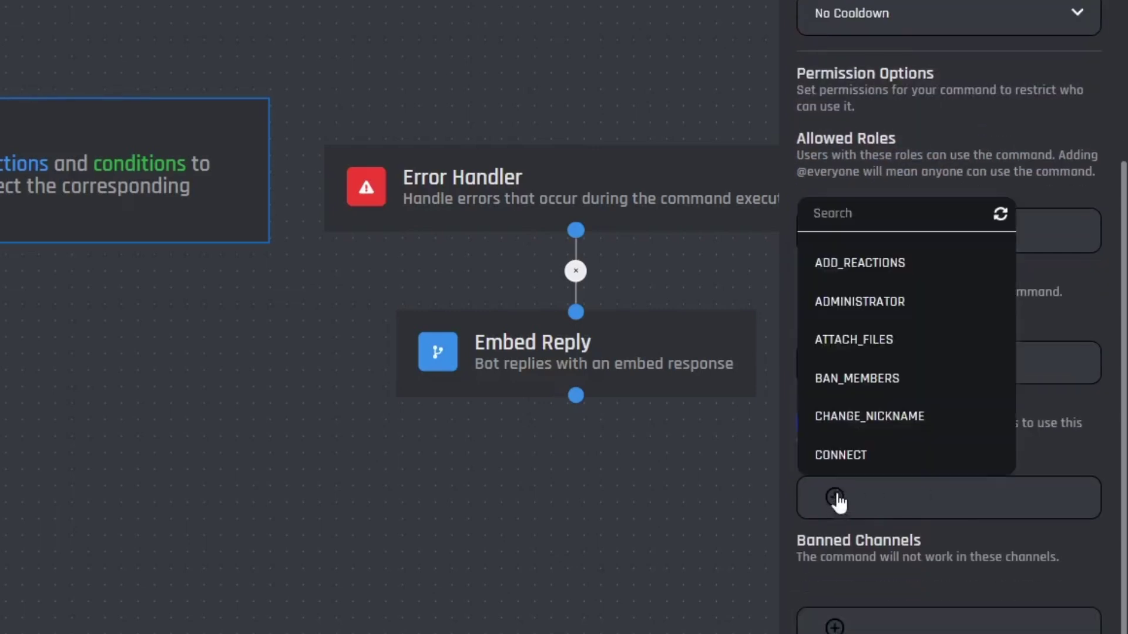
pyautogui.click(853, 209)
pyautogui.write('ad')
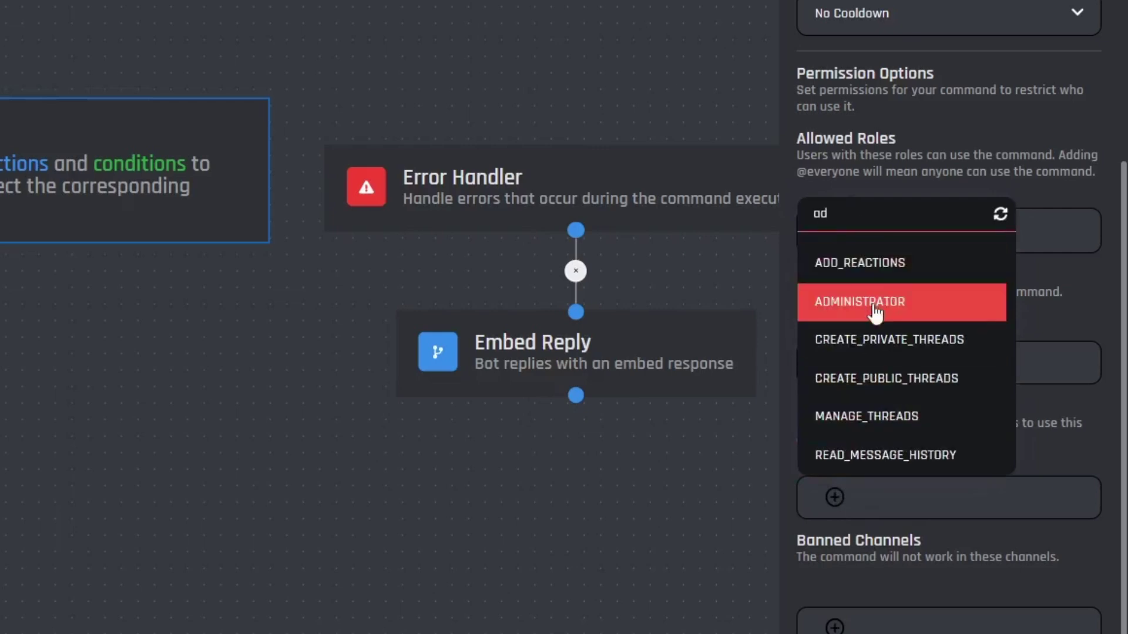
pyautogui.click(872, 309)
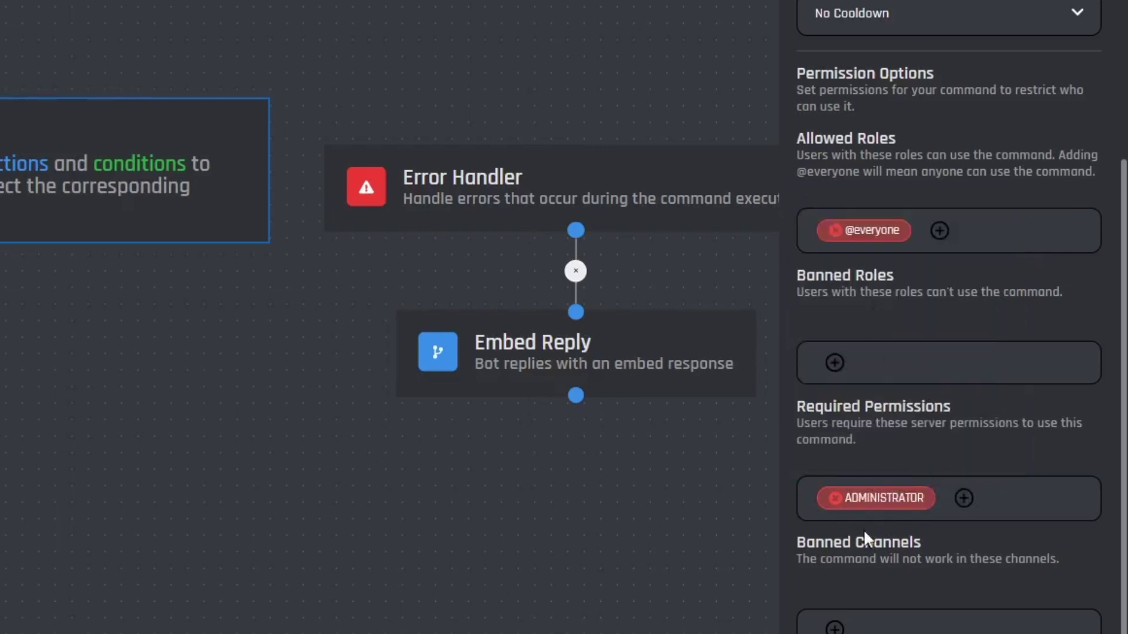
pyautogui.scroll(-1, 832, 530)
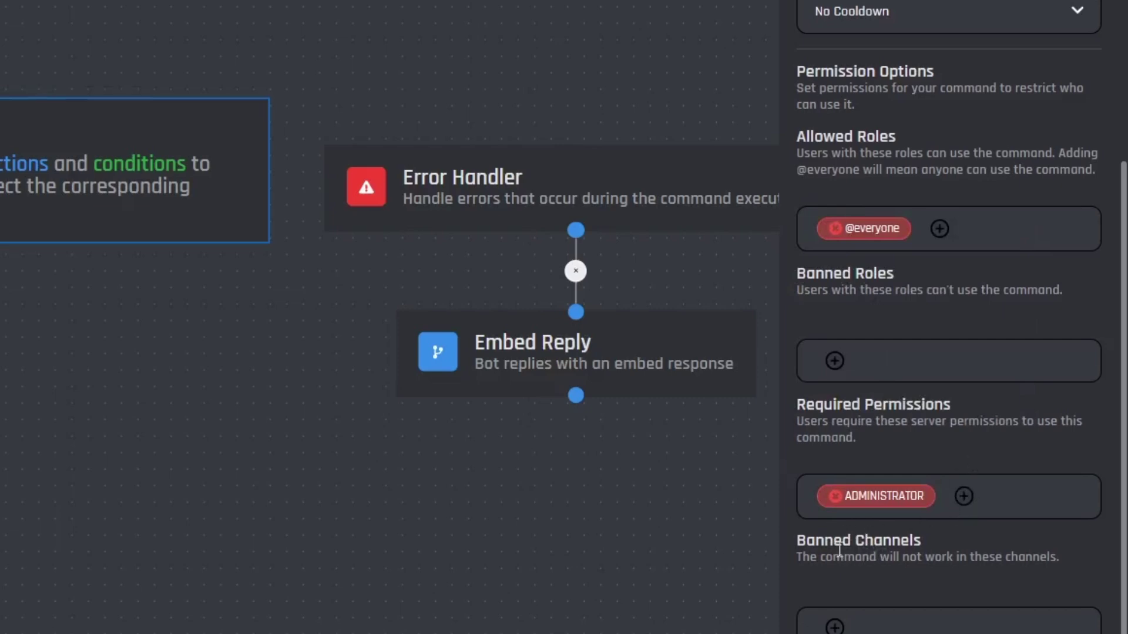
pyautogui.moveTo(856, 549); pyautogui.dragTo(901, 555)
pyautogui.click(901, 549)
pyautogui.scroll(5, 901, 549)
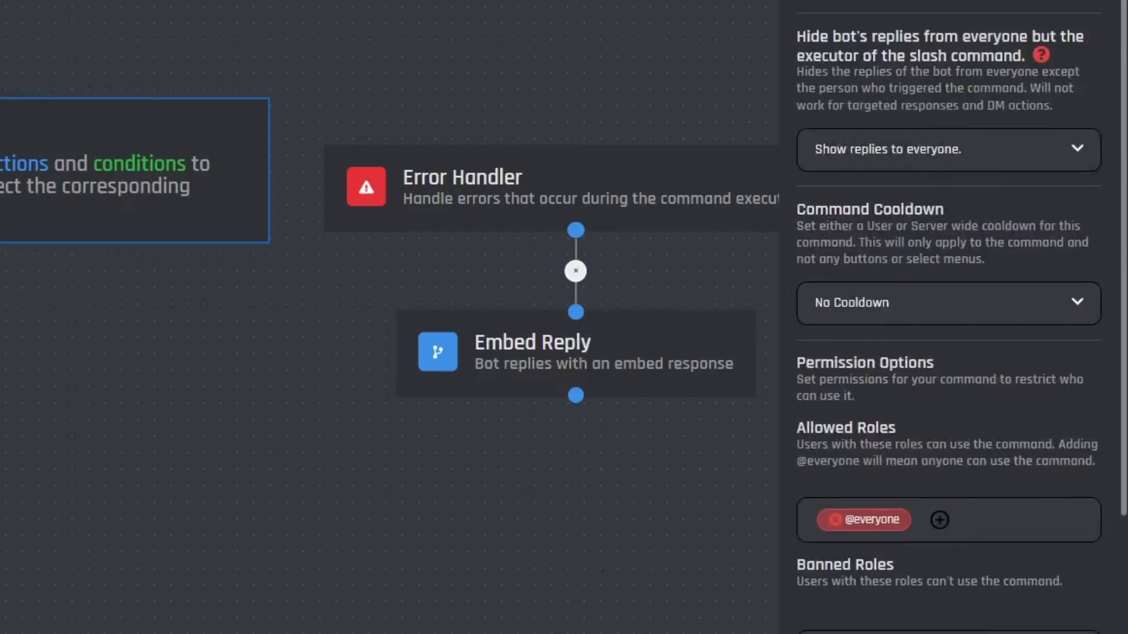
# - Save the ticket command and check the BotGhost Ticket bot's profile in Discord
pyautogui.click(1006, 106)
pyautogui.hotkey('alt', 'Tab')
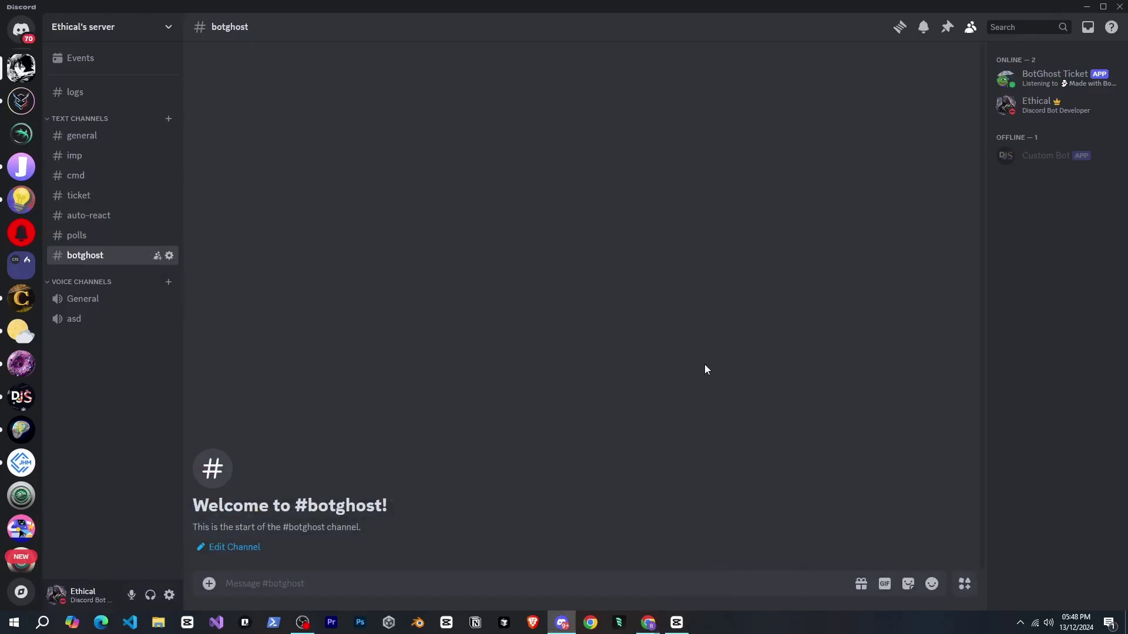
pyautogui.click(1058, 80)
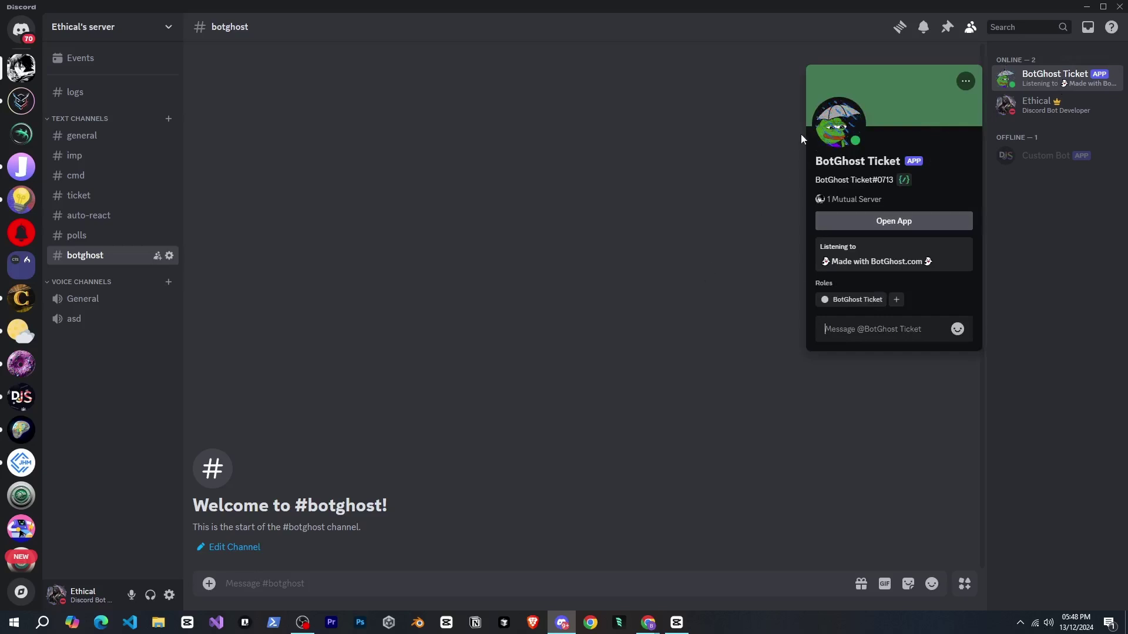
pyautogui.click(671, 213)
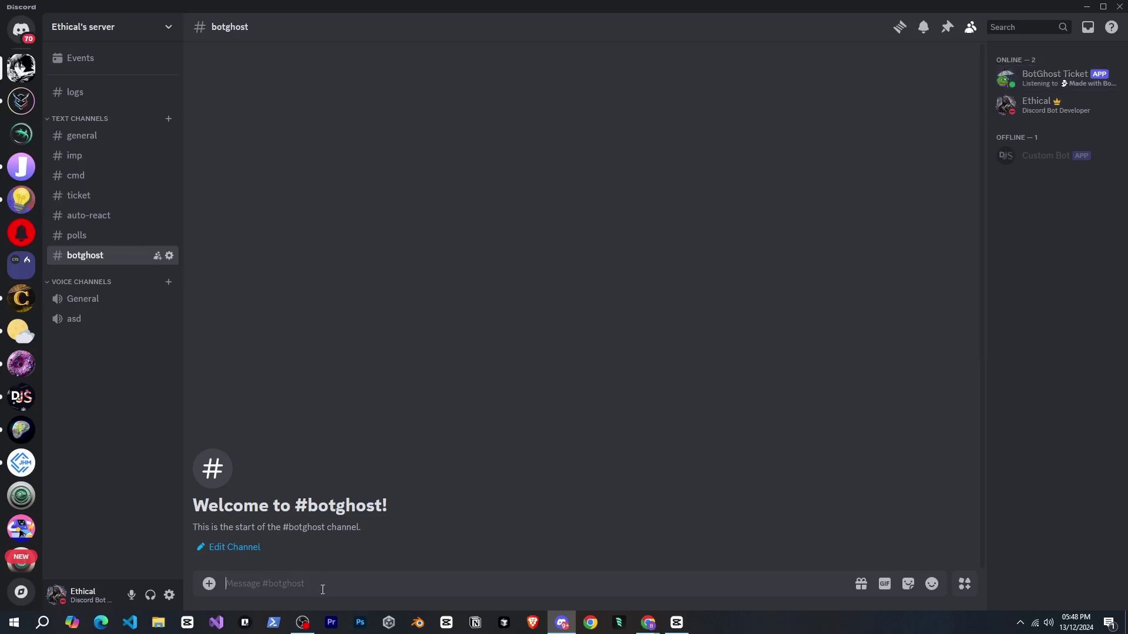
# - Run /ticket from the BotGhost Ticket commands in the #botghost channel
pyautogui.write('/')
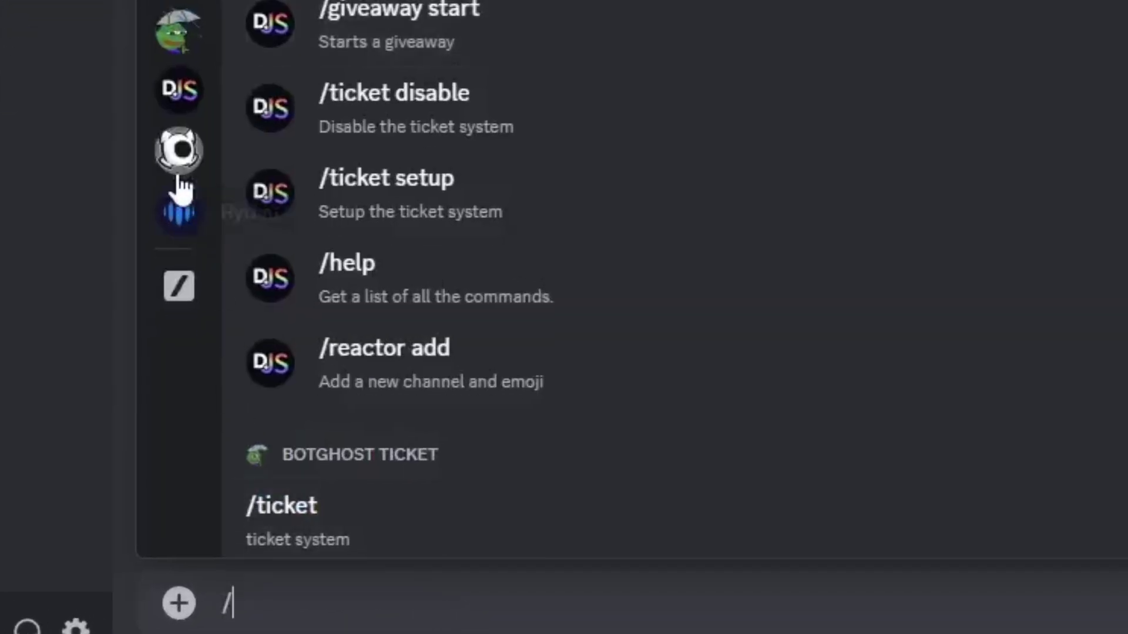
pyautogui.click(183, 44)
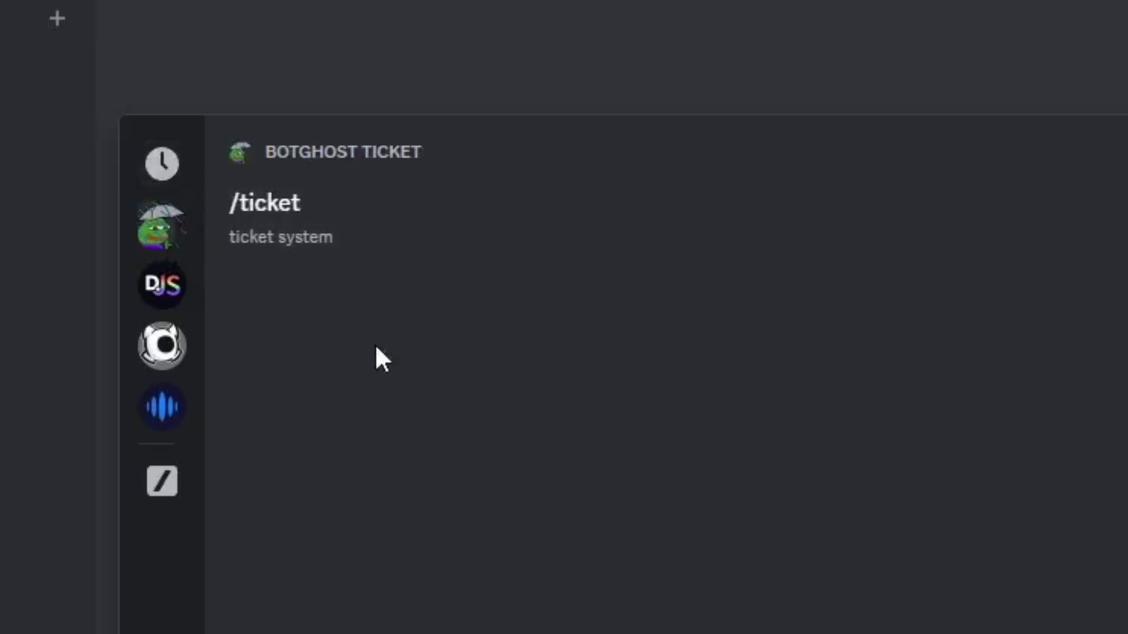
pyautogui.click(368, 255)
pyautogui.press('Return')
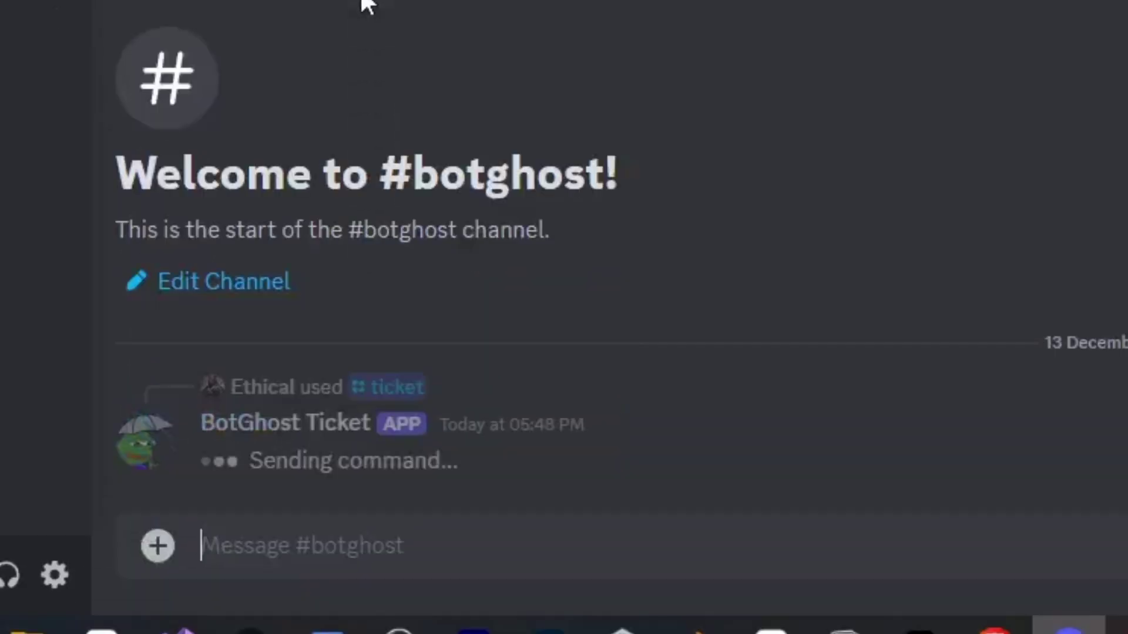
pyautogui.moveTo(354, 461); pyautogui.dragTo(482, 470)
pyautogui.click(548, 466)
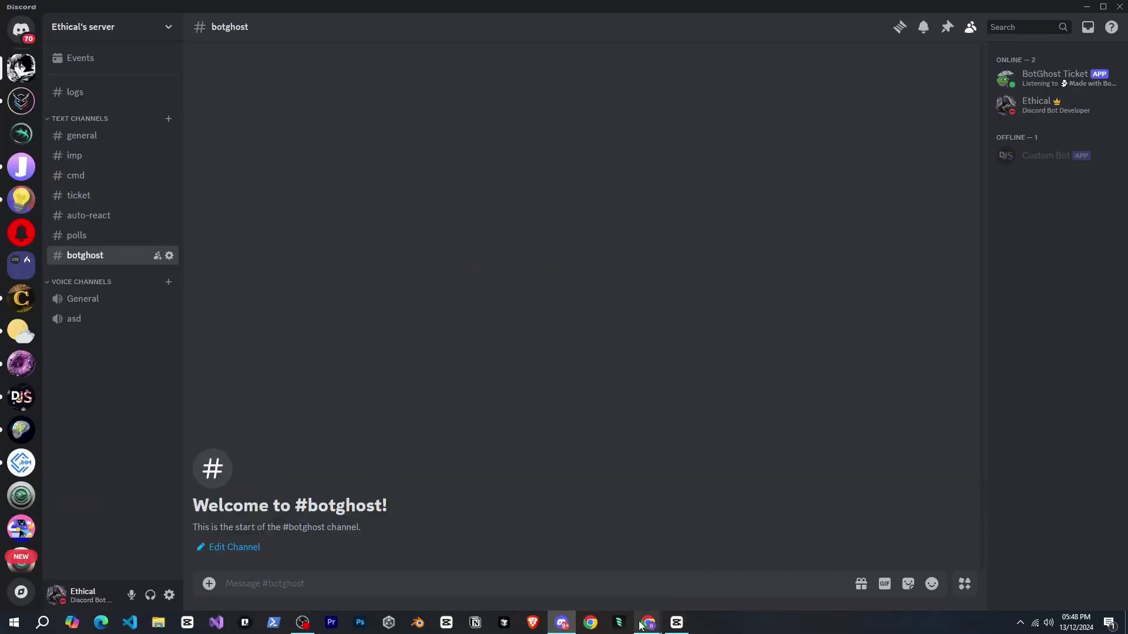
# - Attach a Channel option block under /ticket in the command builder
pyautogui.click(648, 623)
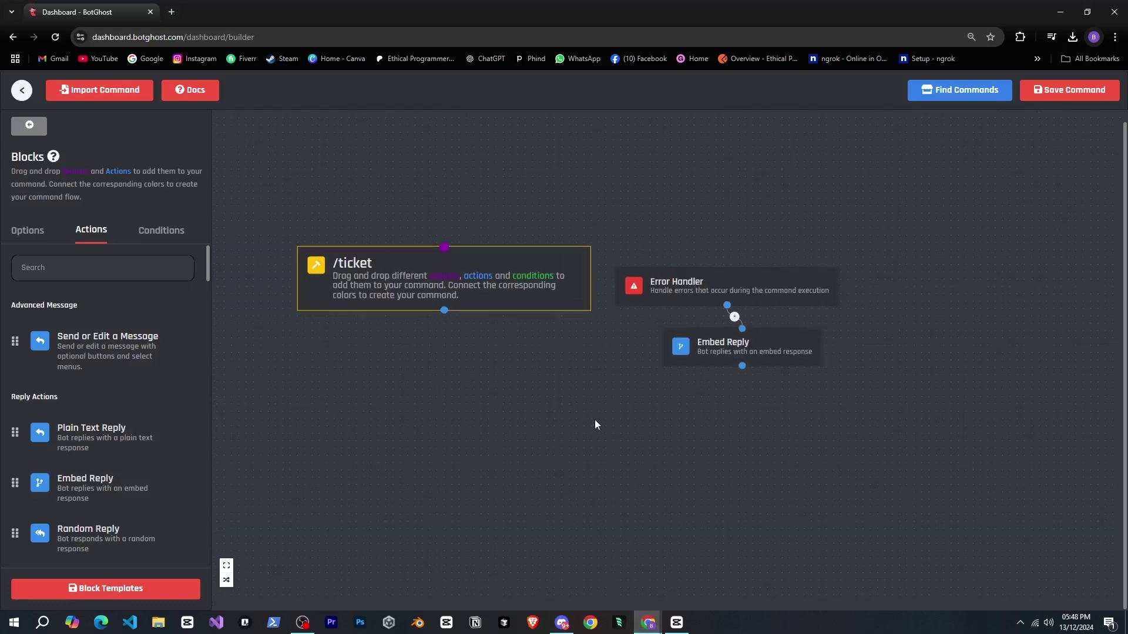
pyautogui.moveTo(591, 405); pyautogui.dragTo(566, 399)
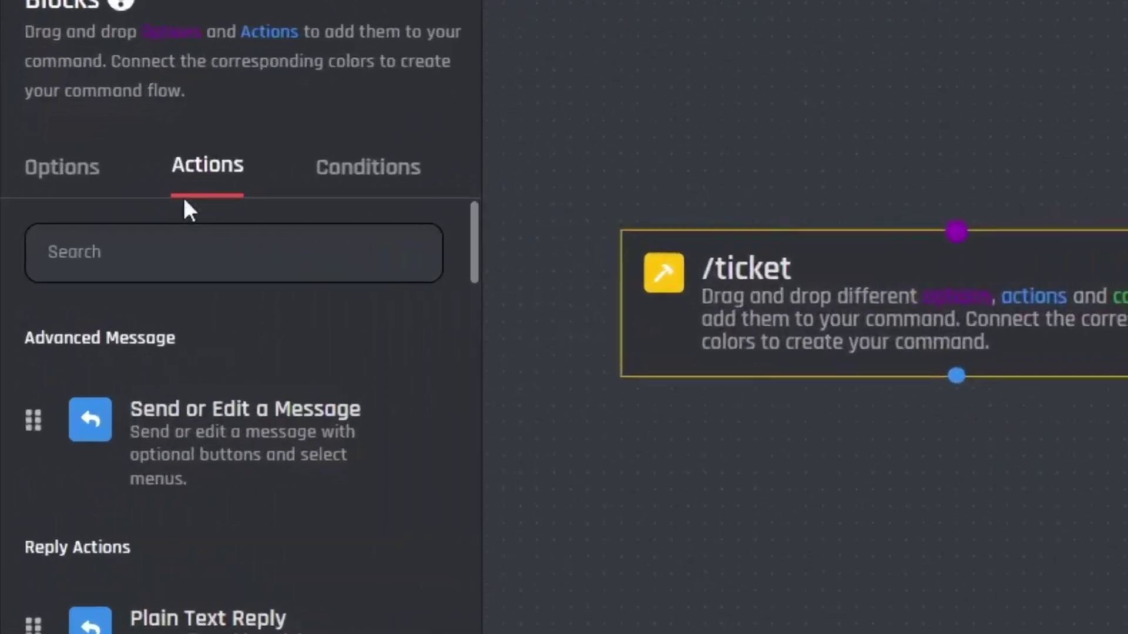
pyautogui.click(92, 175)
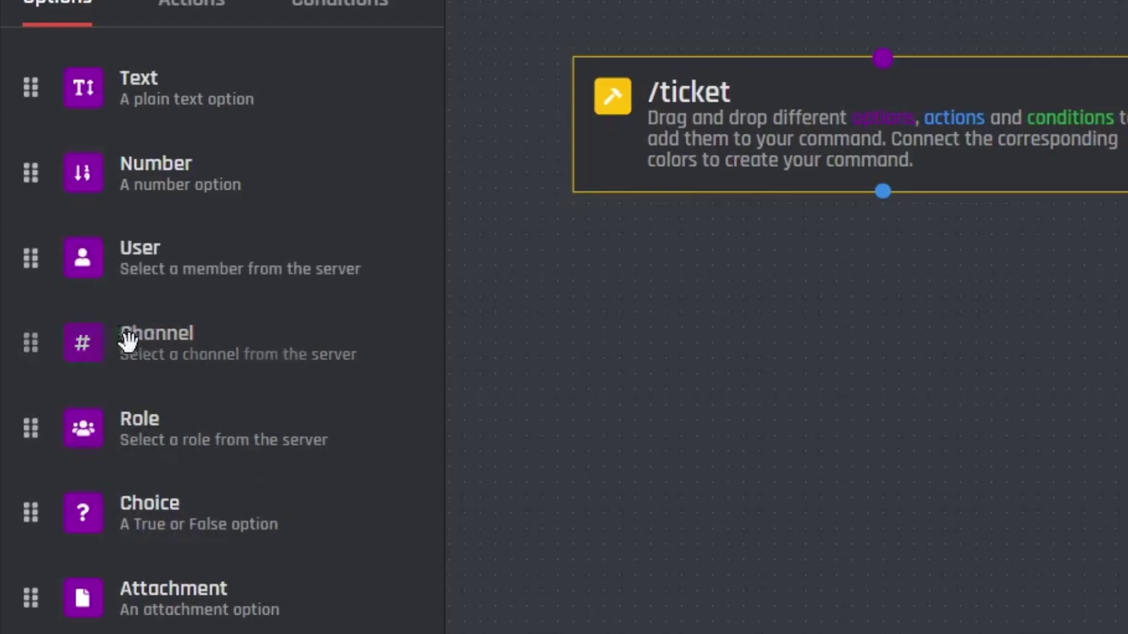
pyautogui.moveTo(146, 335); pyautogui.dragTo(752, 362)
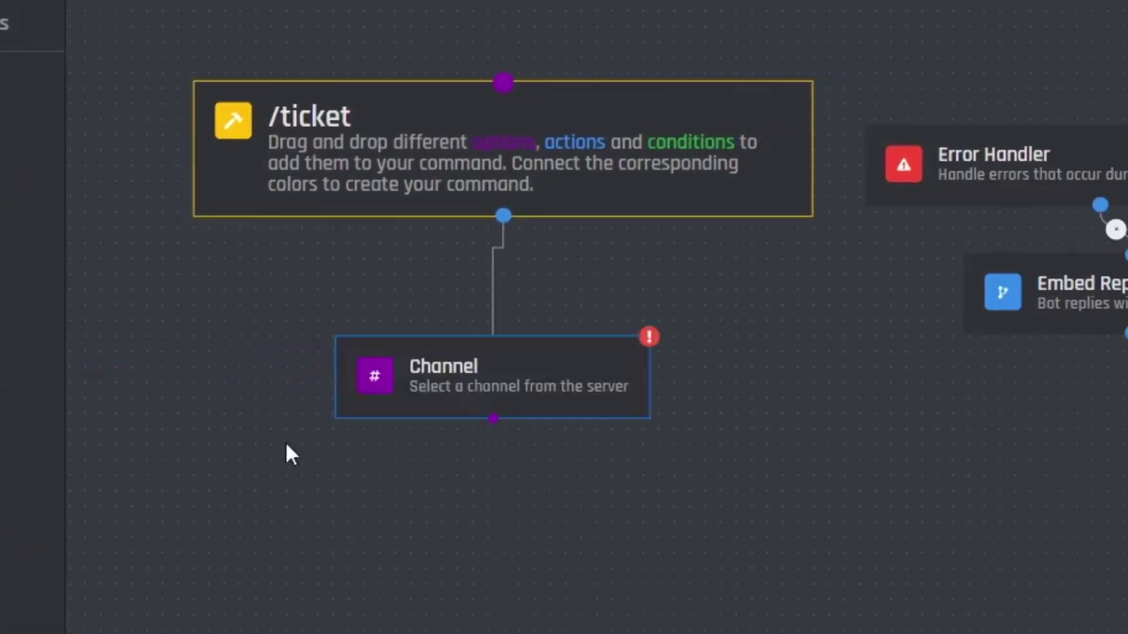
pyautogui.moveTo(486, 385); pyautogui.dragTo(304, 351)
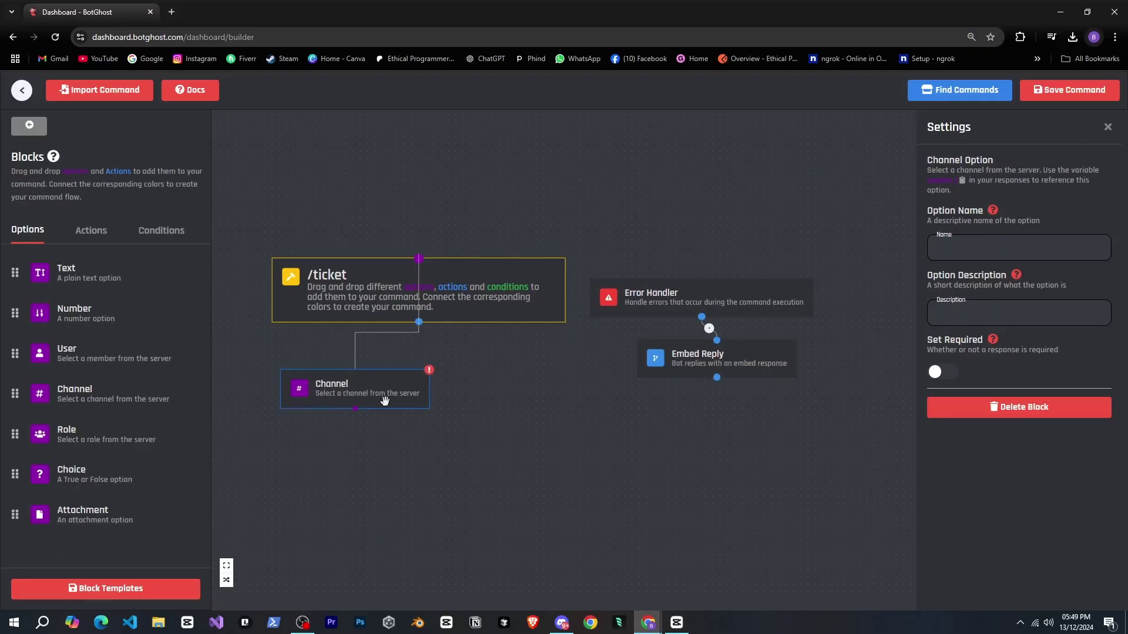
# - Name the option channel, describe it as 'channel in which you want to sent panel', and make it required
pyautogui.click(954, 258)
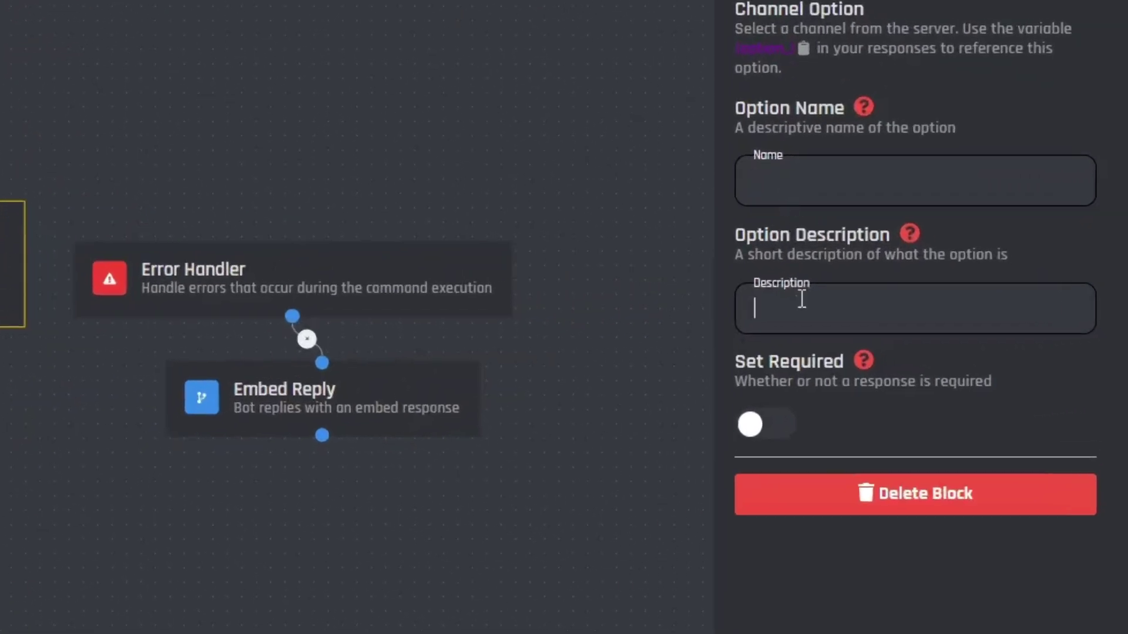
pyautogui.click(775, 184)
pyautogui.write('channel in w')
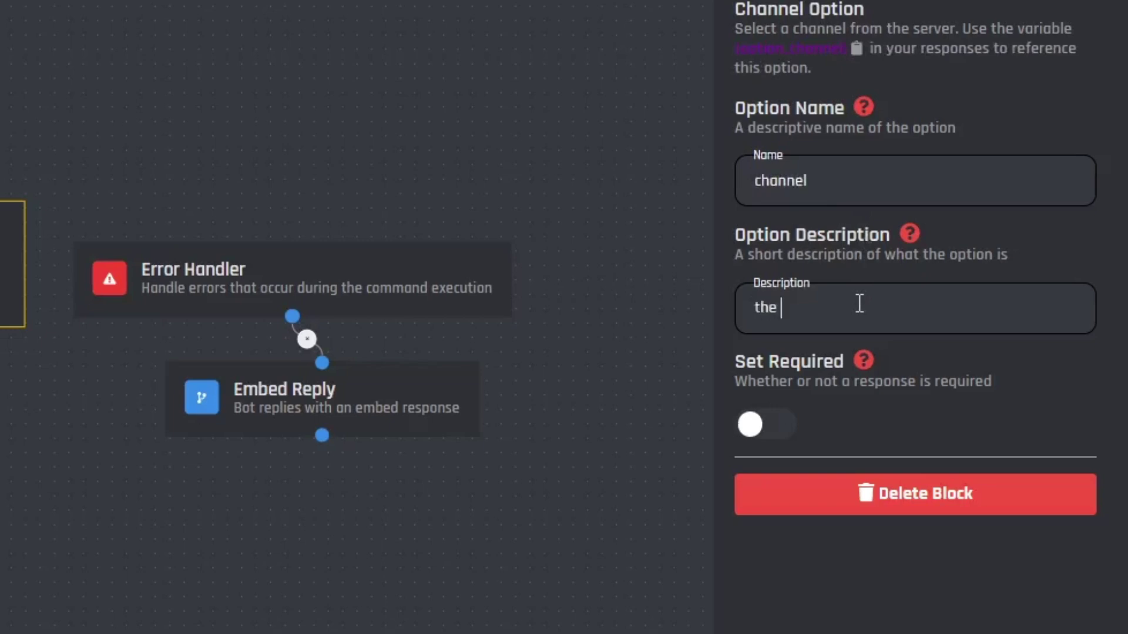
pyautogui.write('hich you want to se')
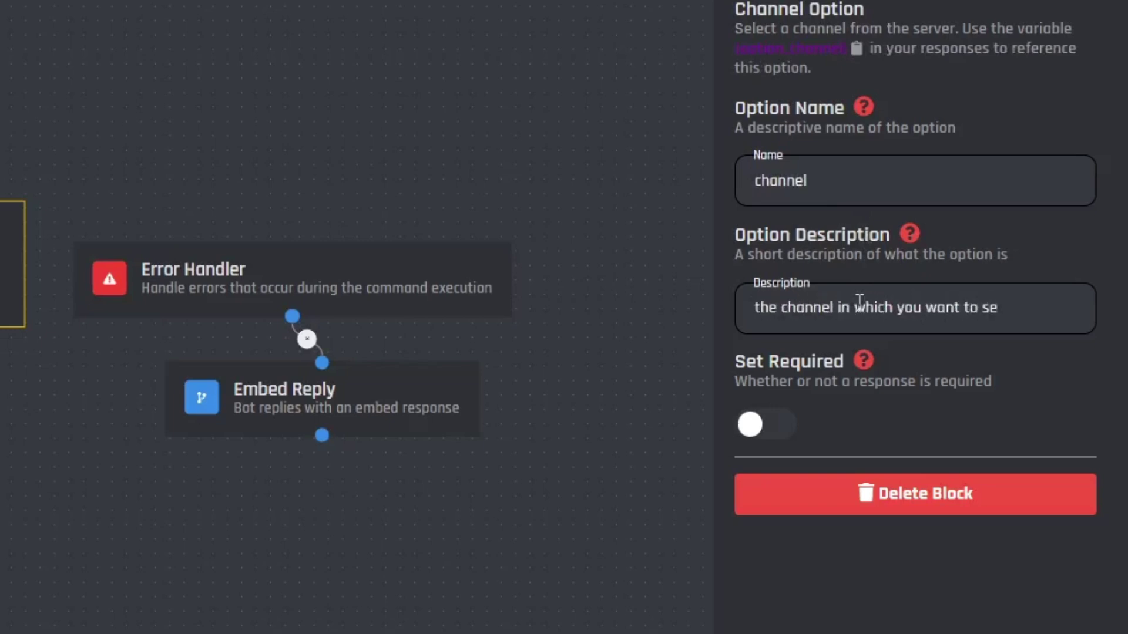
pyautogui.write('nt panel')
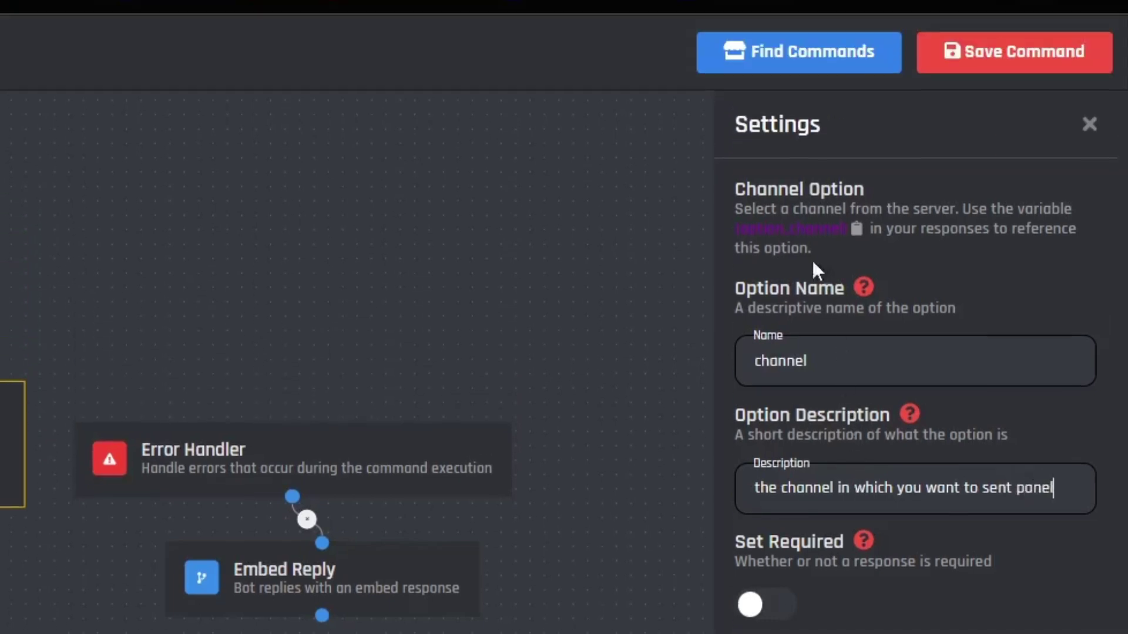
pyautogui.moveTo(771, 229); pyautogui.dragTo(842, 226)
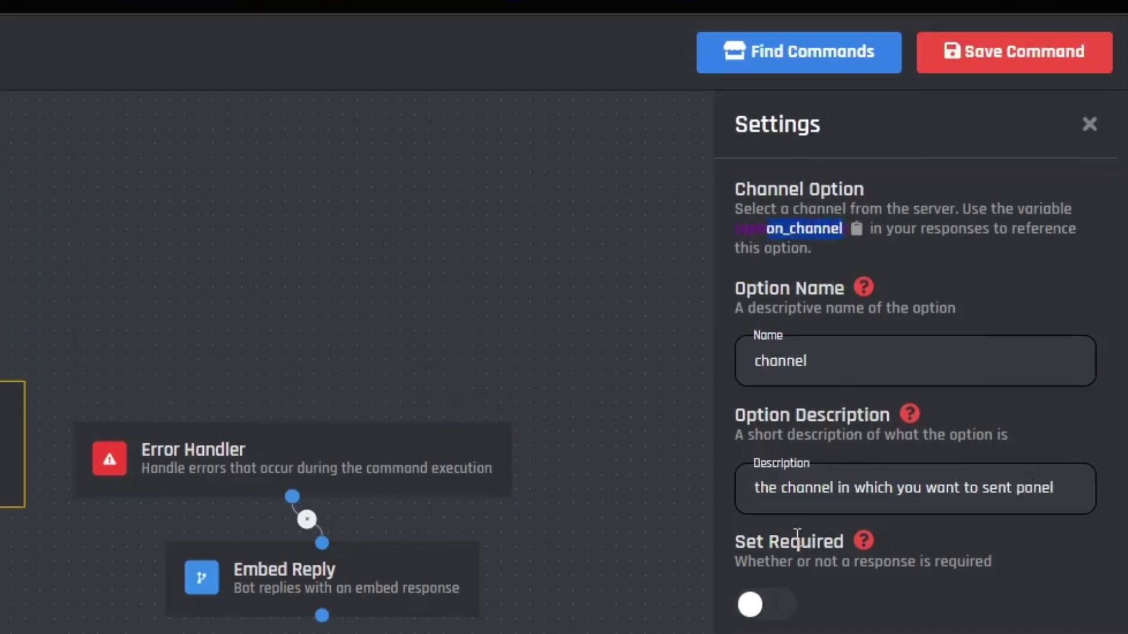
pyautogui.click(757, 608)
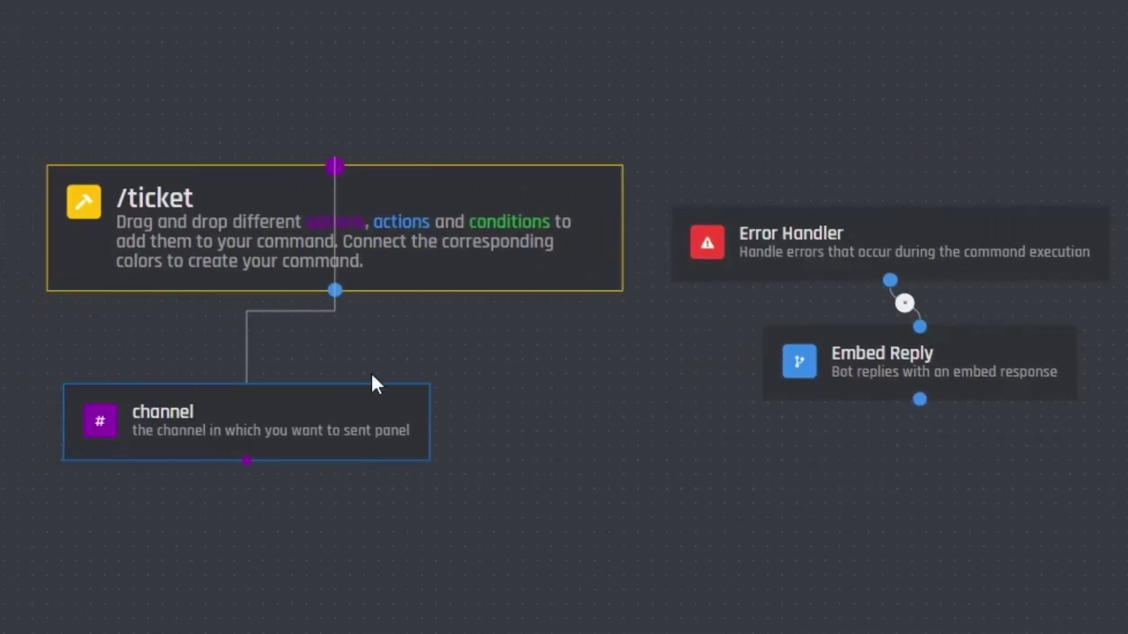
# - Add a Plain Text Reply block and connect it to /ticket
pyautogui.click(468, 403)
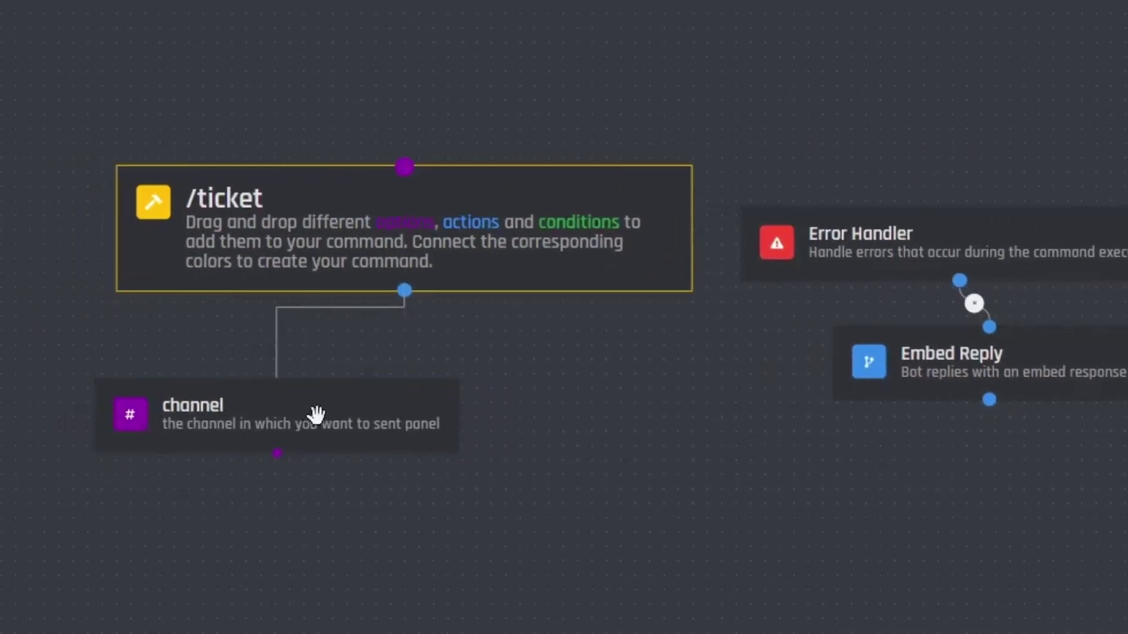
pyautogui.click(207, 117)
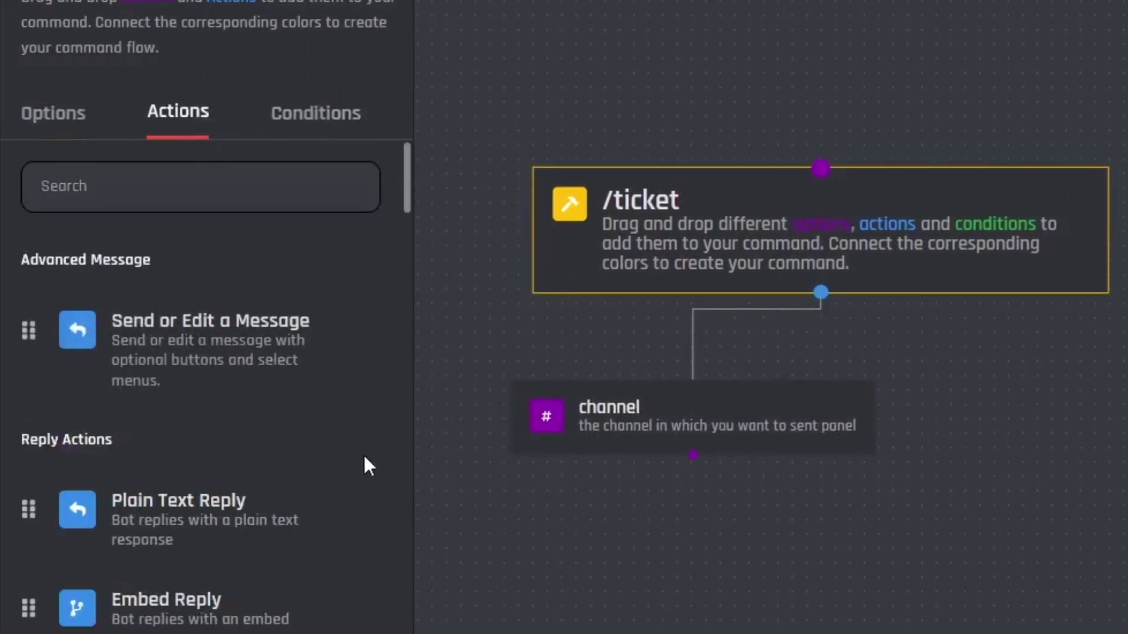
pyautogui.scroll(-2, 366, 464)
pyautogui.scroll(2, 196, 391)
pyautogui.moveTo(171, 511); pyautogui.dragTo(1026, 472)
pyautogui.moveTo(735, 446); pyautogui.dragTo(640, 436)
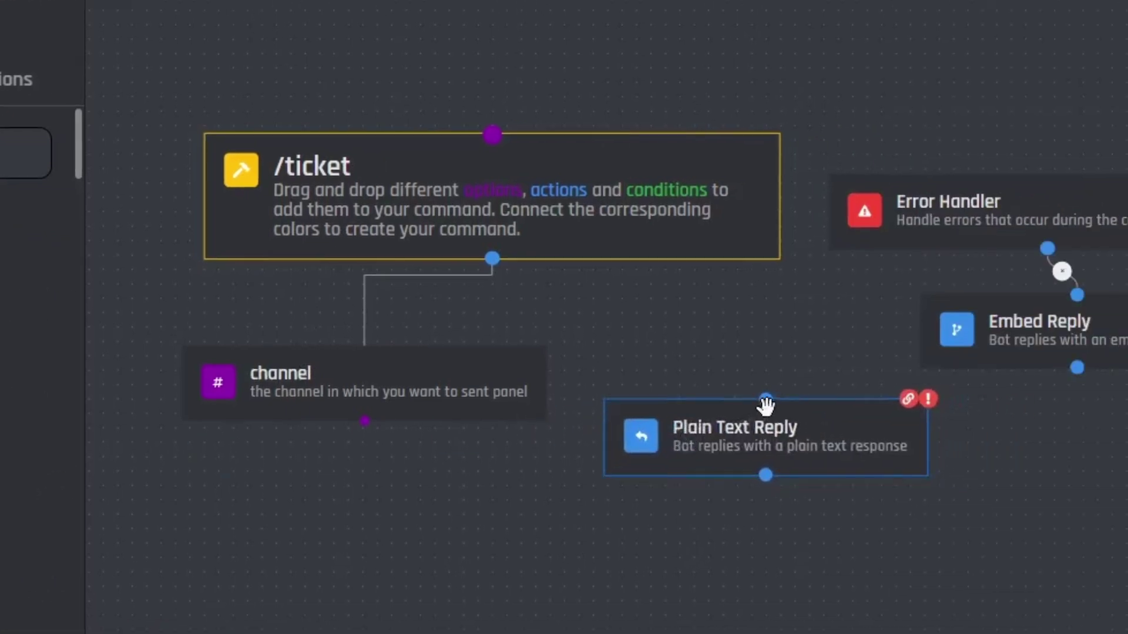
pyautogui.moveTo(765, 402); pyautogui.dragTo(490, 258)
pyautogui.moveTo(650, 421); pyautogui.dragTo(619, 392)
pyautogui.moveTo(476, 391); pyautogui.dragTo(449, 393)
pyautogui.moveTo(677, 408); pyautogui.dragTo(660, 398)
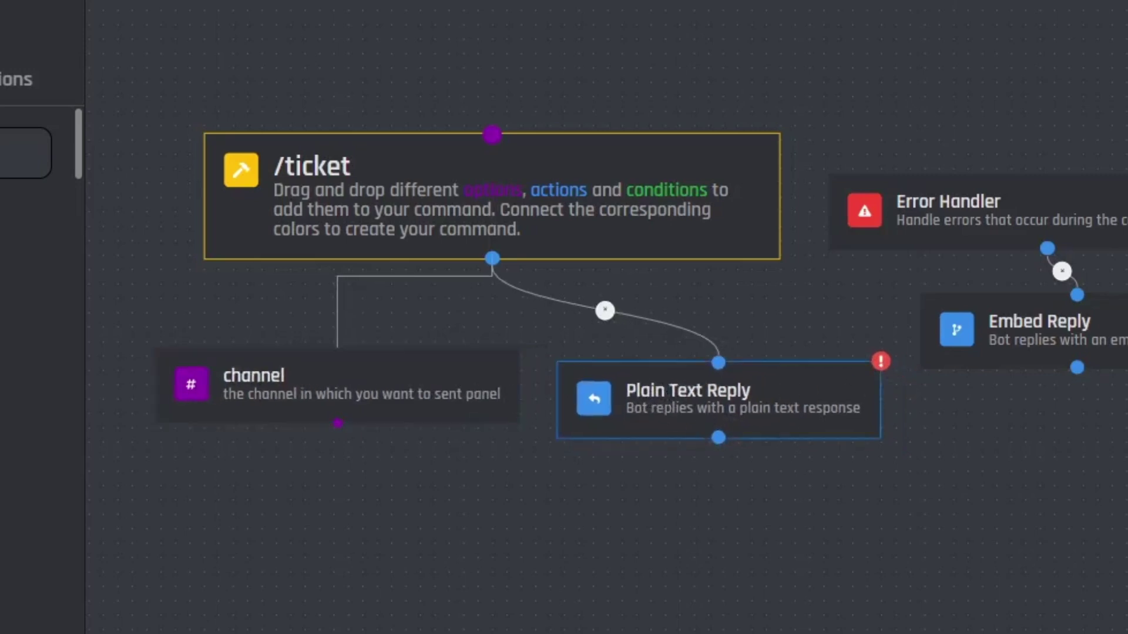
# - Set the reply to 'ticket panel send to {option_channel} channel!' with a ✅ reaction
pyautogui.write('tic')
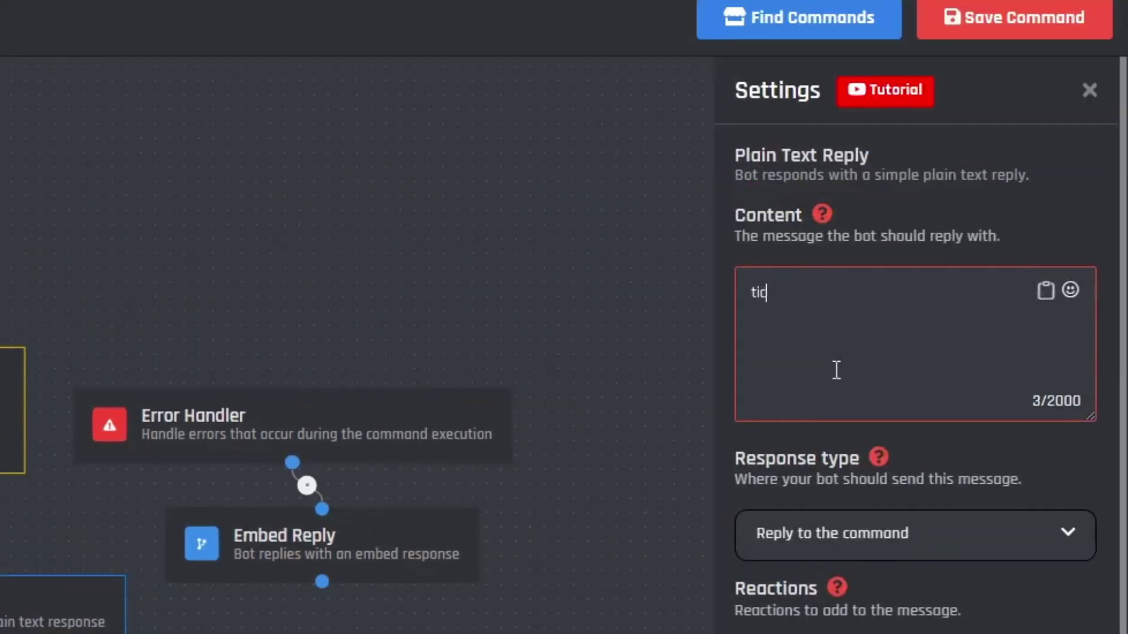
pyautogui.write('ket pane lsend to {}')
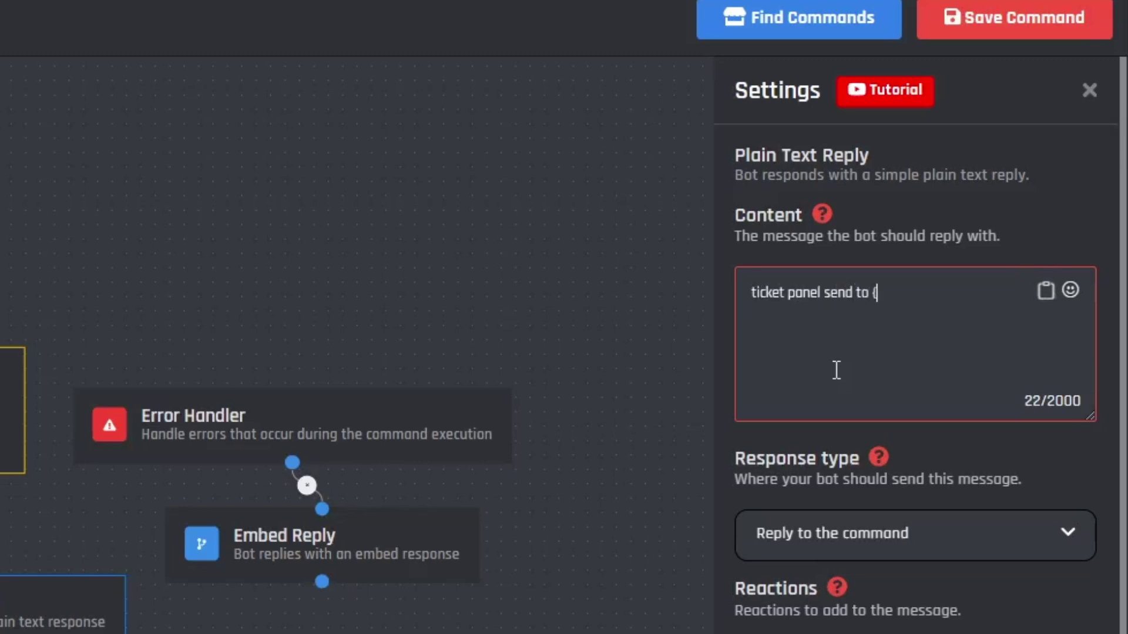
pyautogui.press('Left')
pyautogui.write('option_channel} channel!')
pyautogui.scroll(-2, 856, 433)
pyautogui.click(898, 420)
pyautogui.click(780, 551)
pyautogui.click(787, 630)
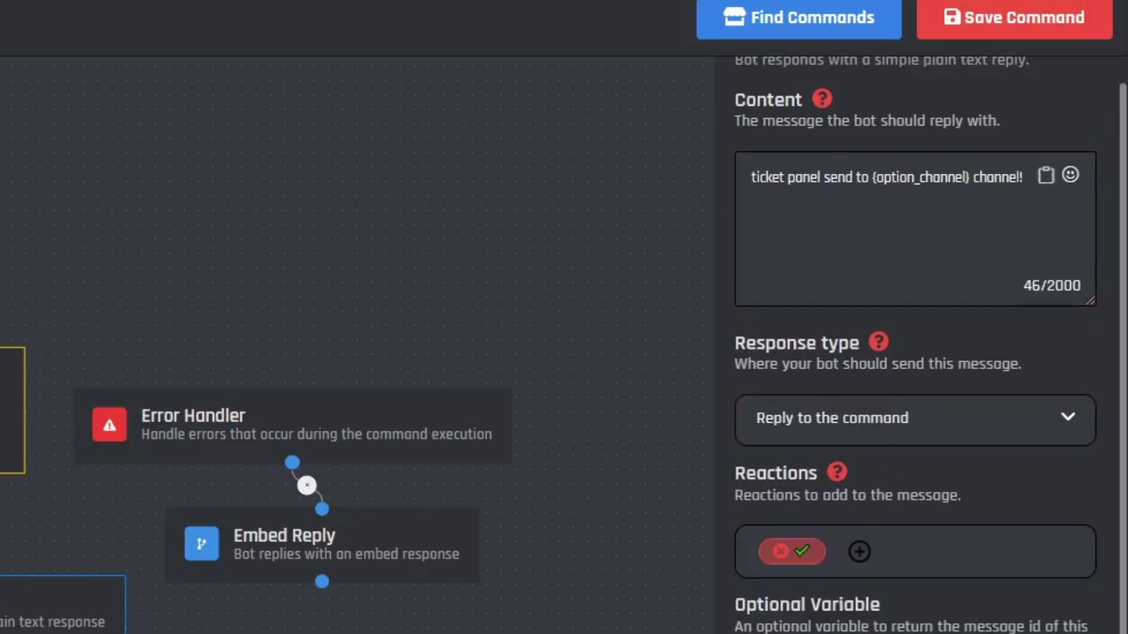
# - Add a Send a message to a Channel block to the canvas
pyautogui.scroll(-5, 887, 421)
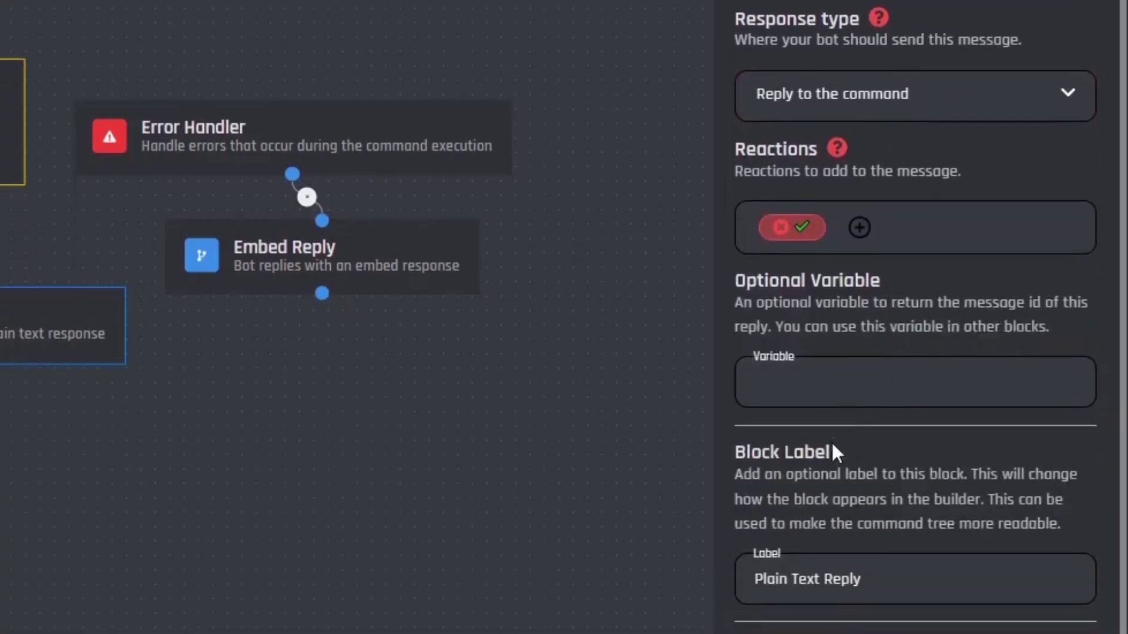
pyautogui.scroll(-2, 114, 421)
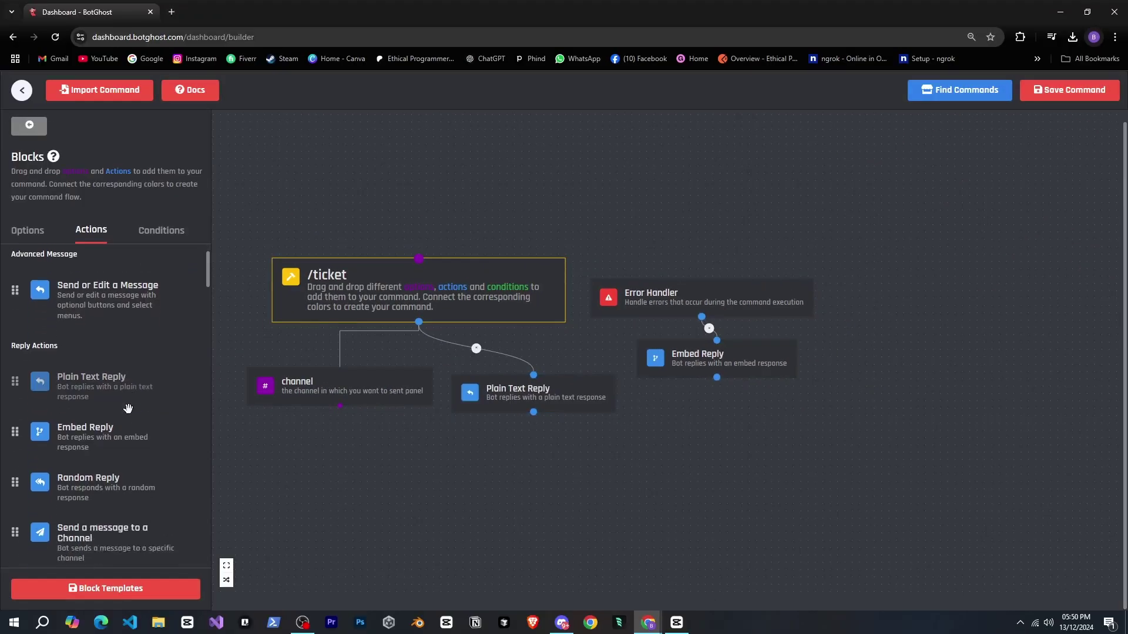
pyautogui.moveTo(114, 420); pyautogui.dragTo(467, 475)
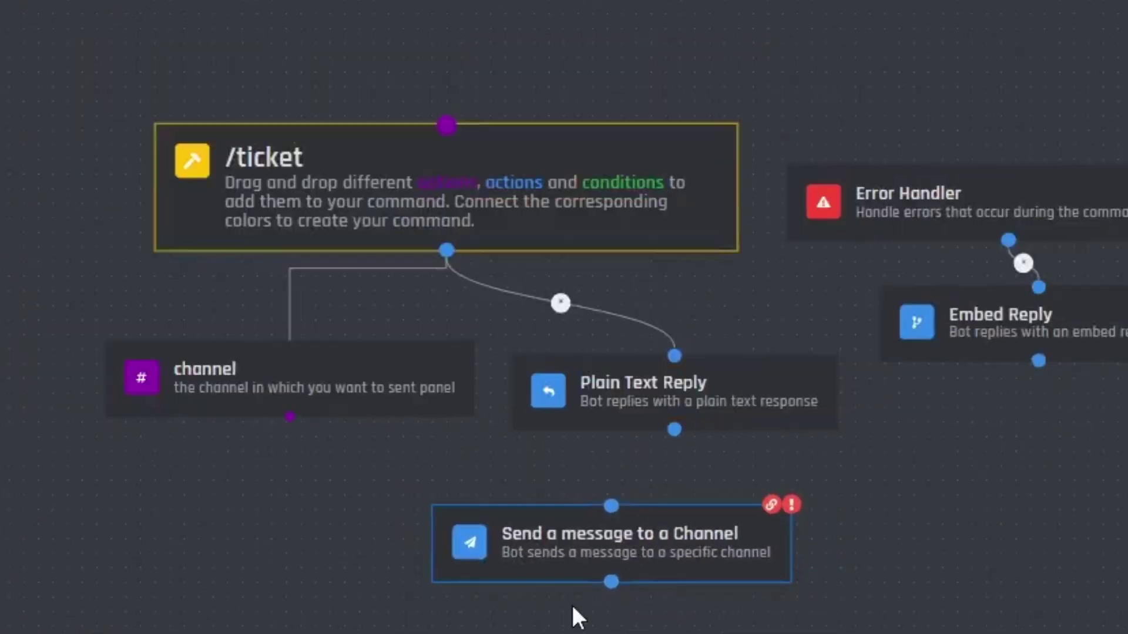
# - Delete the Send-to-Channel and Select Menu blocks and place a Send a Message with attached Buttons block below the reply
pyautogui.moveTo(556, 564); pyautogui.dragTo(563, 569)
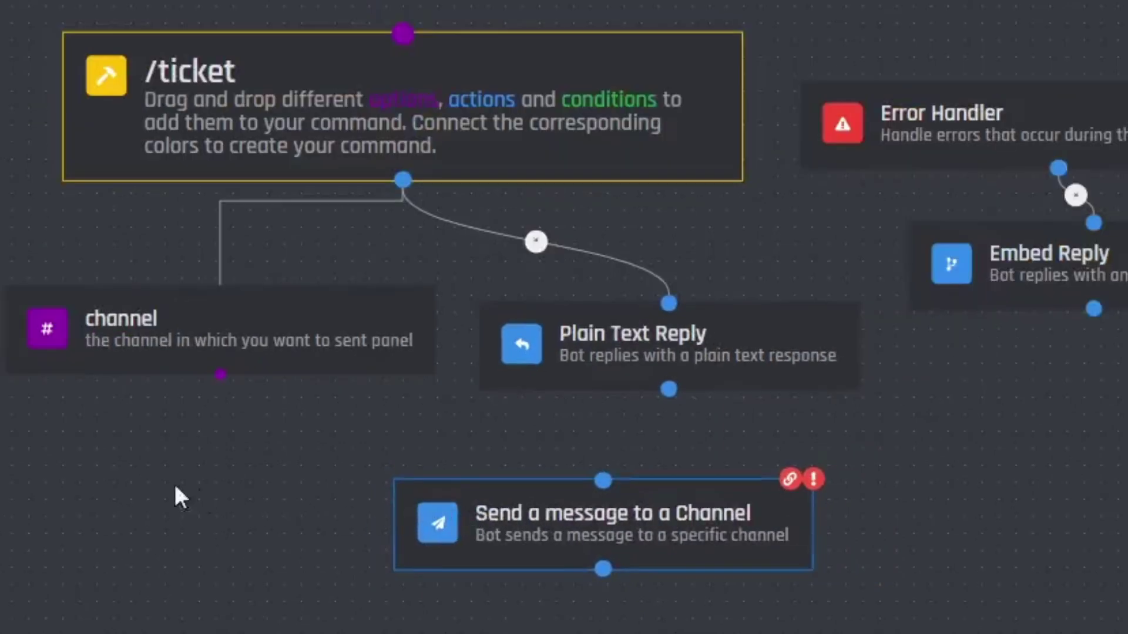
pyautogui.press('Delete')
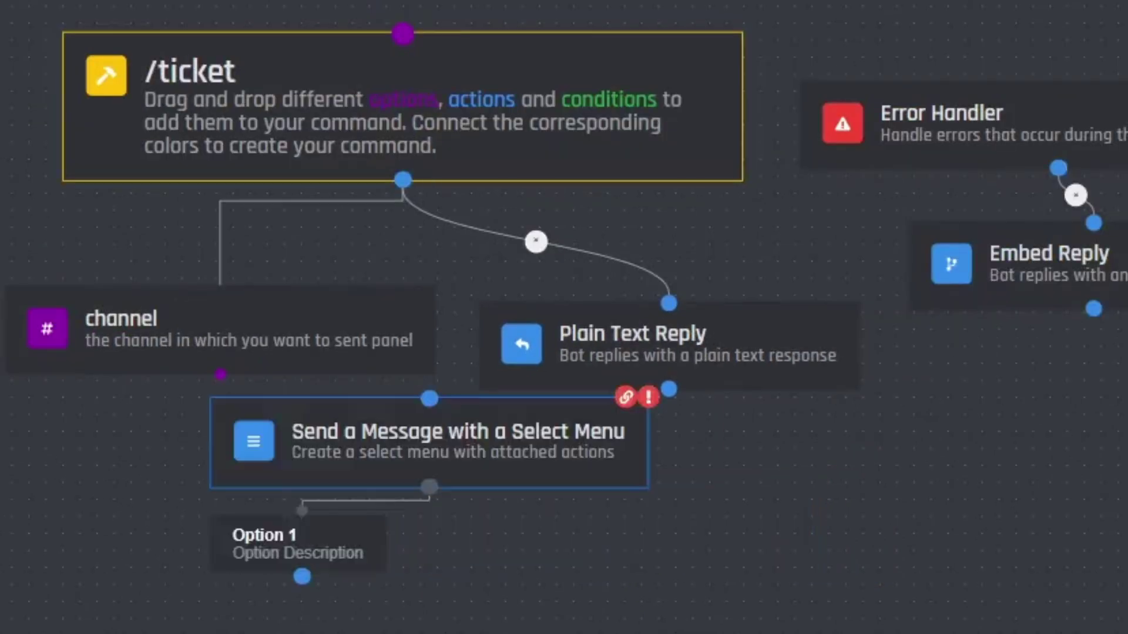
pyautogui.press('Delete')
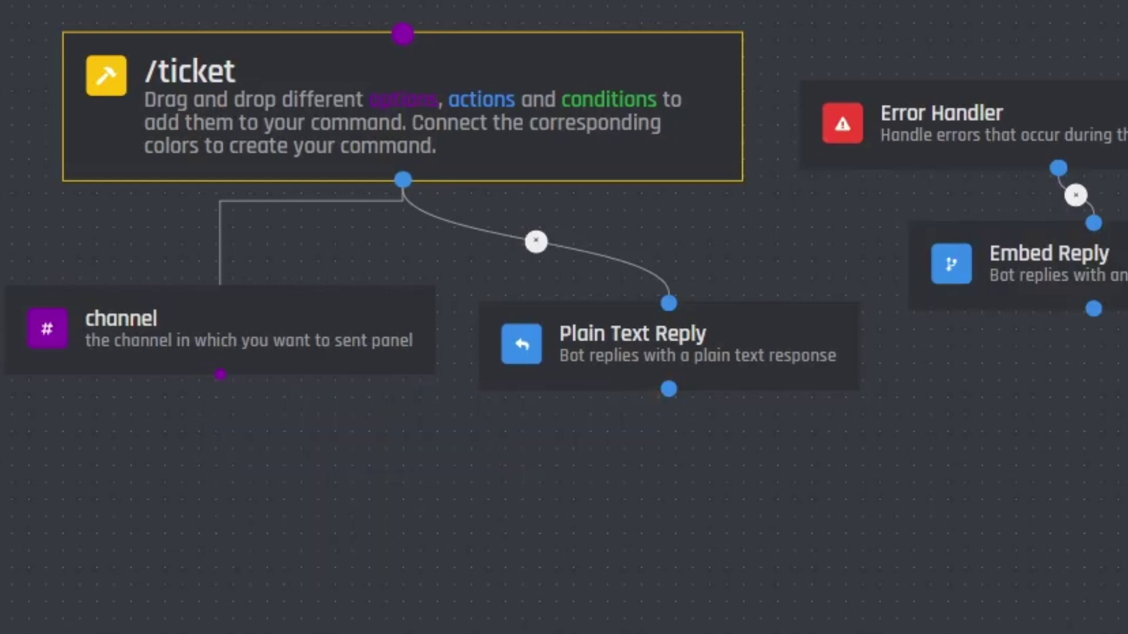
pyautogui.moveTo(151, 253); pyautogui.dragTo(709, 452)
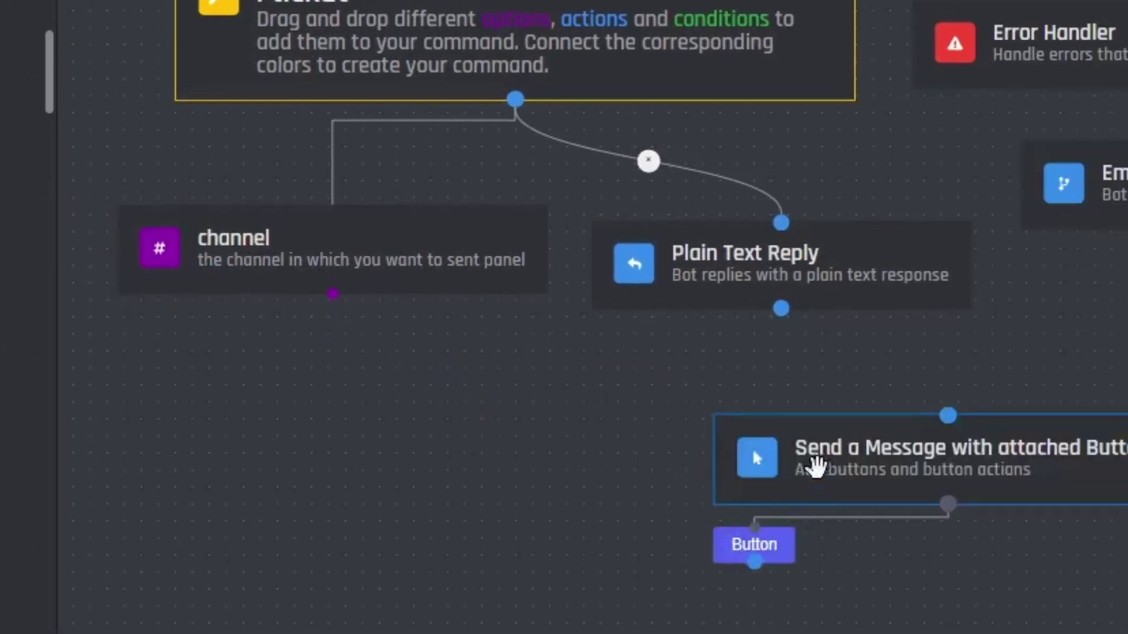
pyautogui.moveTo(780, 456); pyautogui.dragTo(694, 448)
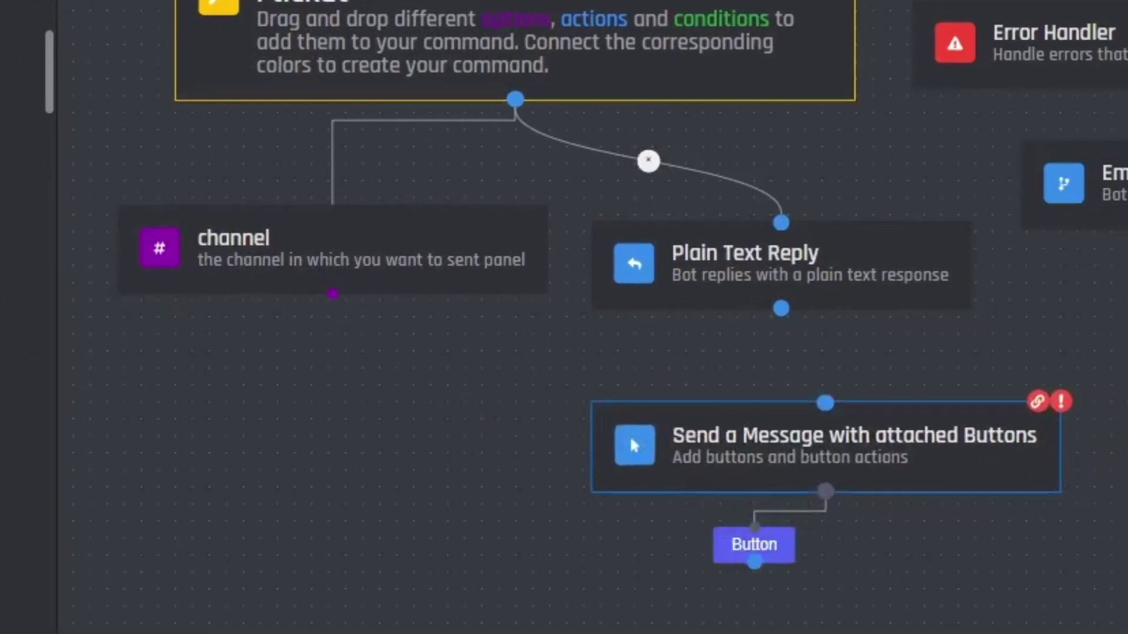
# - Make the message an embed titled 'Ticket Panel' with content 'Please click the button below to create a ticket' and colour #19deac
pyautogui.click(1096, 222)
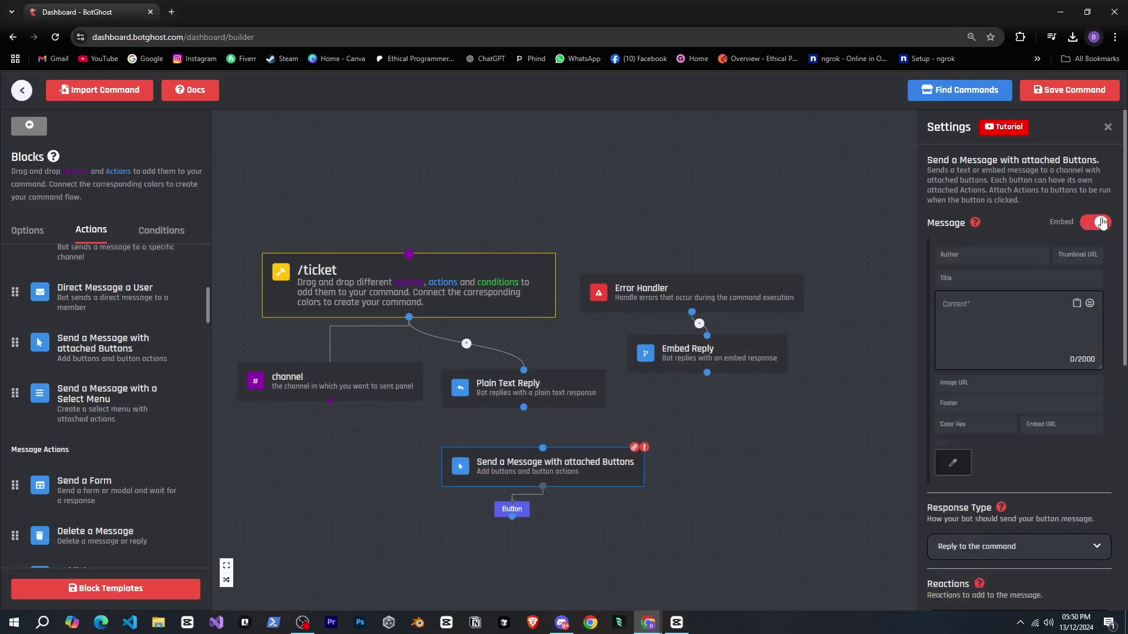
pyautogui.click(976, 256)
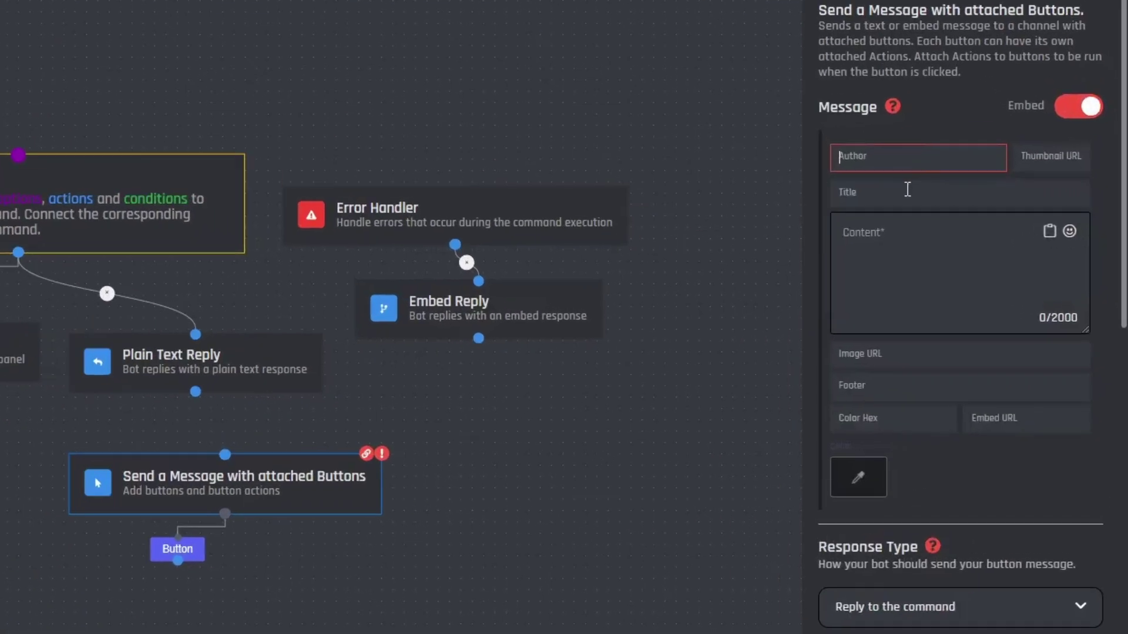
pyautogui.click(993, 278)
pyautogui.write('Ticket Panel')
pyautogui.click(998, 329)
pyautogui.write('Please click the button below to create a ticket')
pyautogui.scroll(-3, 998, 353)
pyautogui.click(961, 371)
pyautogui.click(1030, 252)
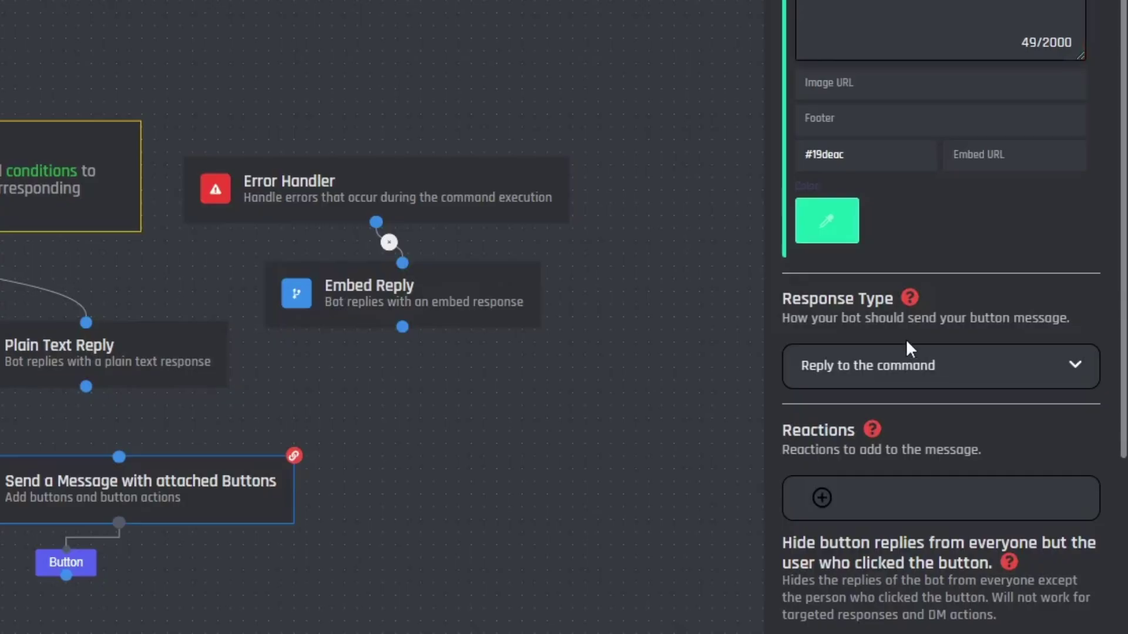
# - Set the response type to a specific text channel taken from the channel option
pyautogui.scroll(-2, 906, 336)
pyautogui.click(925, 270)
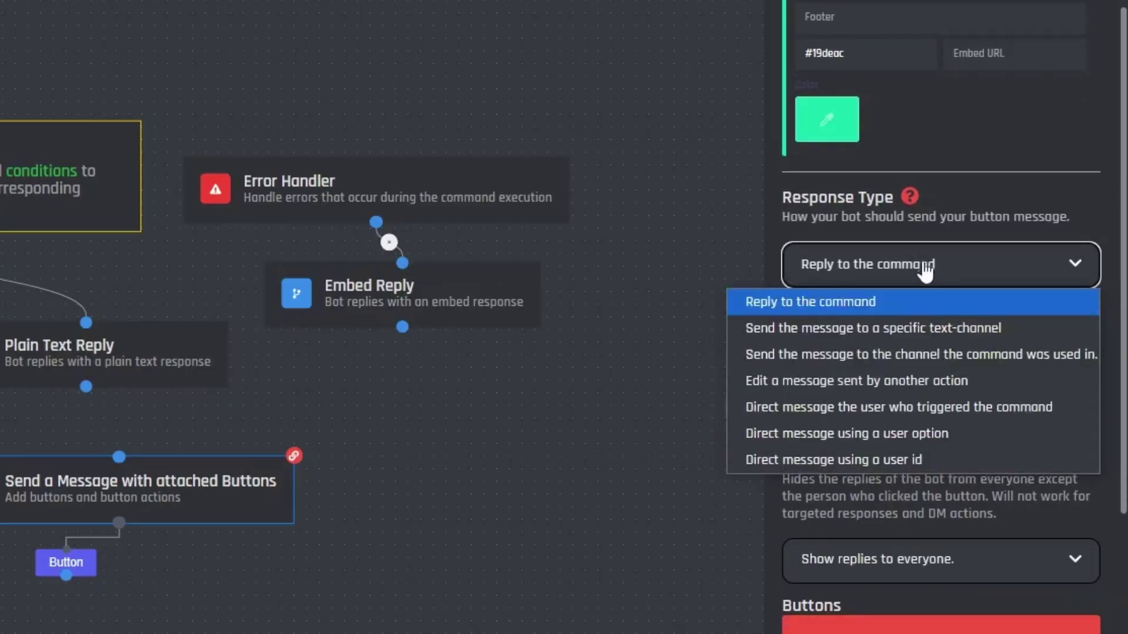
pyautogui.click(906, 341)
pyautogui.click(915, 376)
pyautogui.click(902, 411)
pyautogui.scroll(-3, 913, 381)
pyautogui.click(878, 305)
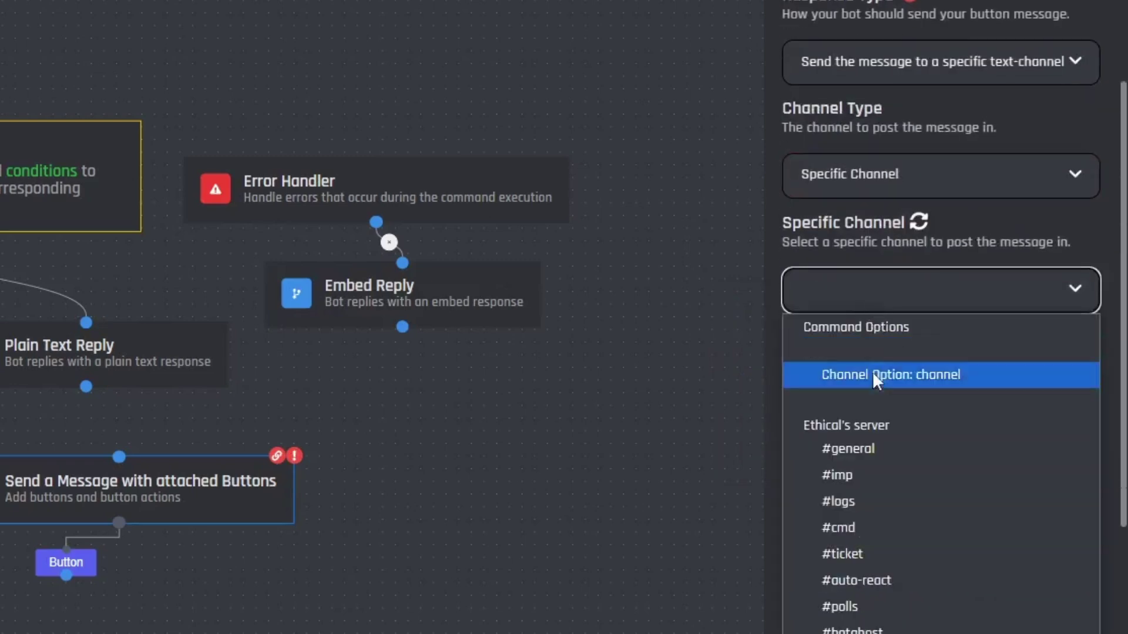
pyautogui.click(872, 375)
# - Add a button labelled 'Create Ticket' to the panel
pyautogui.scroll(-4, 928, 390)
pyautogui.click(882, 467)
pyautogui.write('Create Ticket')
# - Connect the Buttons block's input to the Plain Text Reply output and save the /ticket command
pyautogui.click(870, 329)
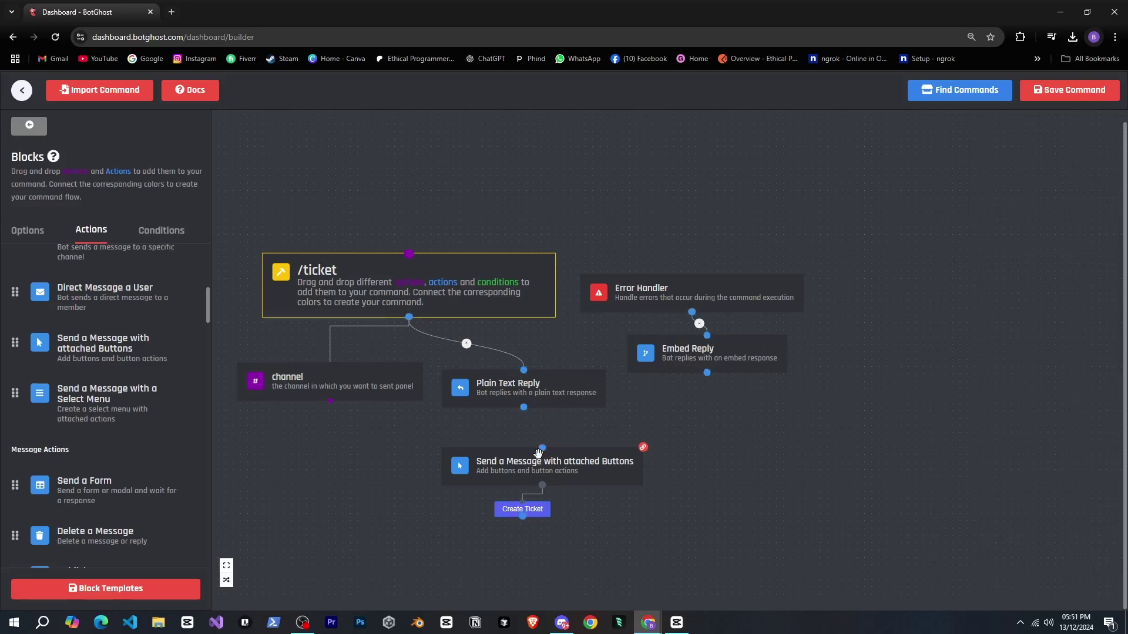
pyautogui.moveTo(438, 423); pyautogui.dragTo(523, 406)
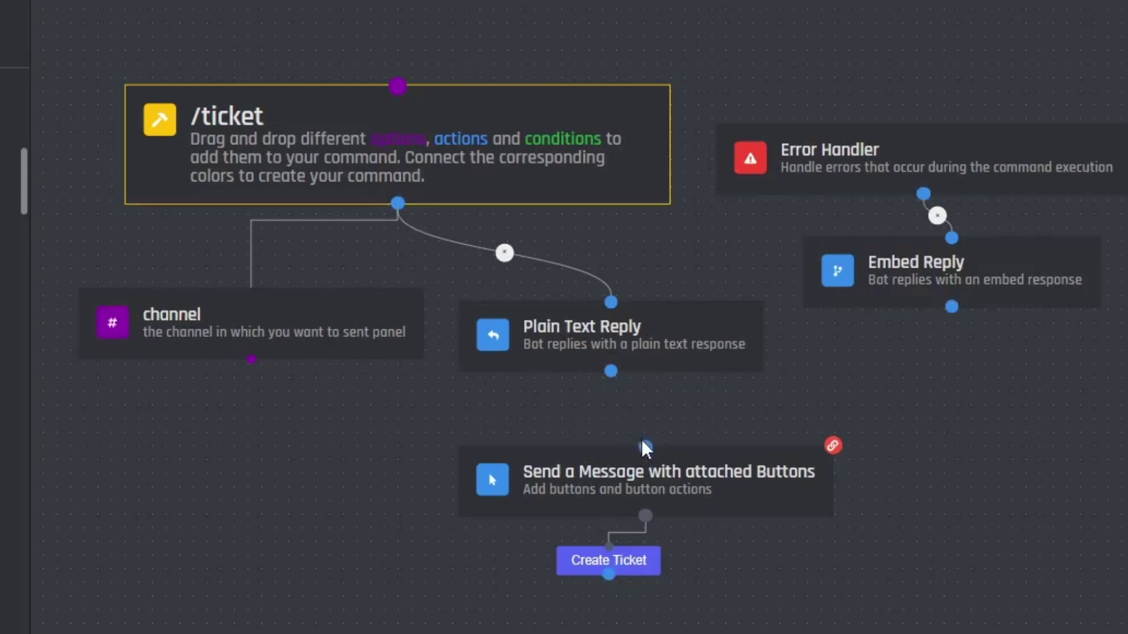
pyautogui.moveTo(644, 446); pyautogui.dragTo(644, 442)
pyautogui.moveTo(609, 373); pyautogui.dragTo(610, 371)
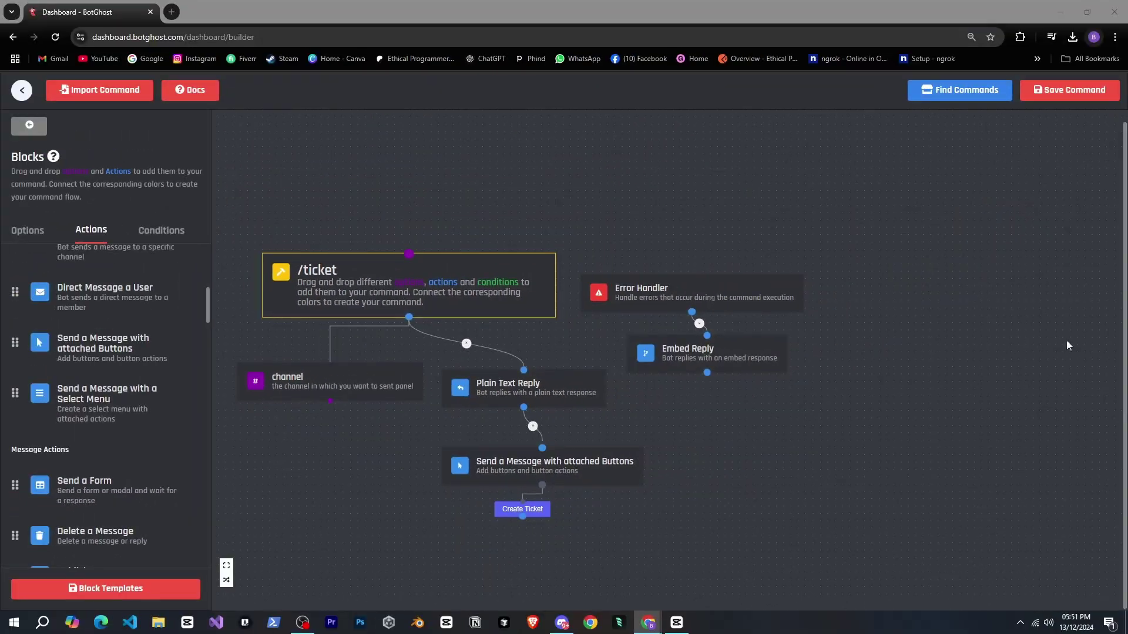
pyautogui.click(1039, 98)
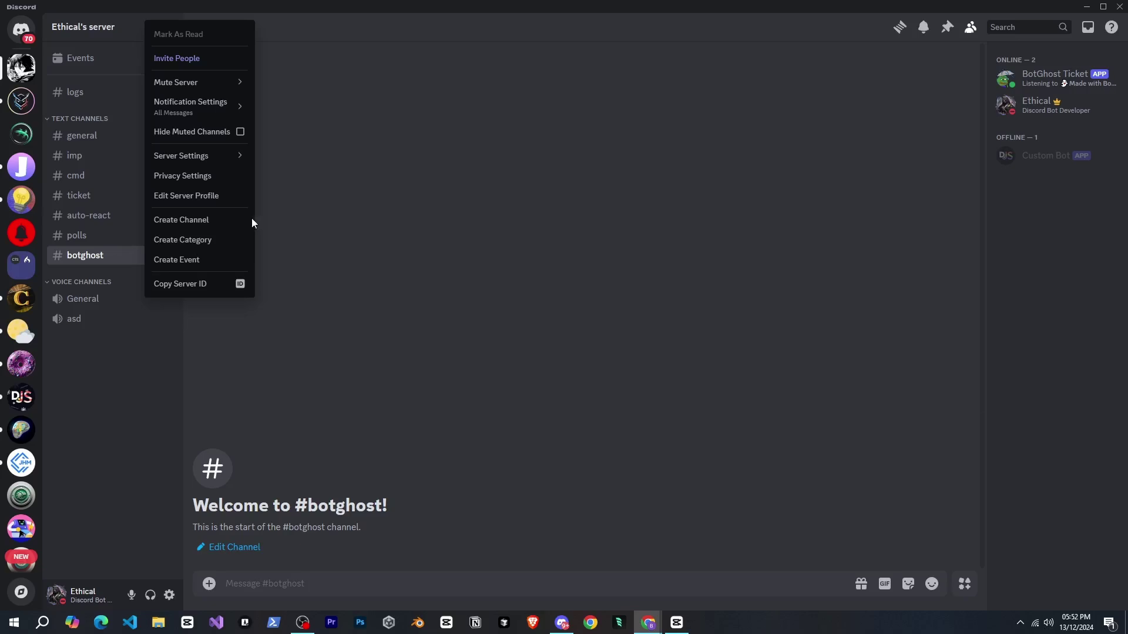
# - Create the ticket-panel channel in Discord
pyautogui.click(221, 240)
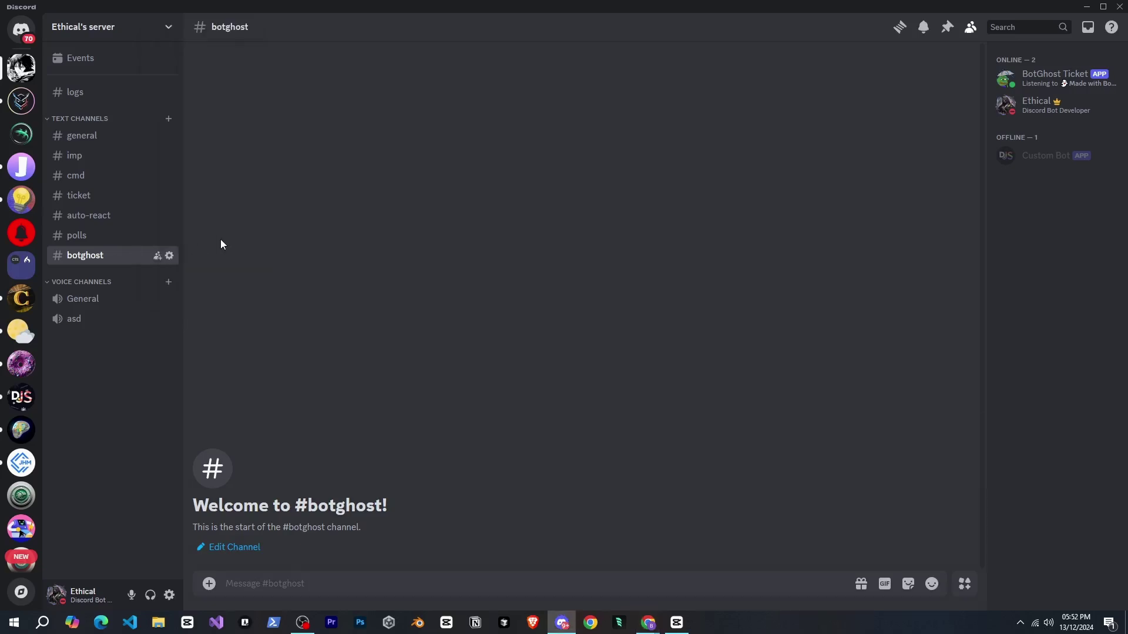
pyautogui.write('ticket')
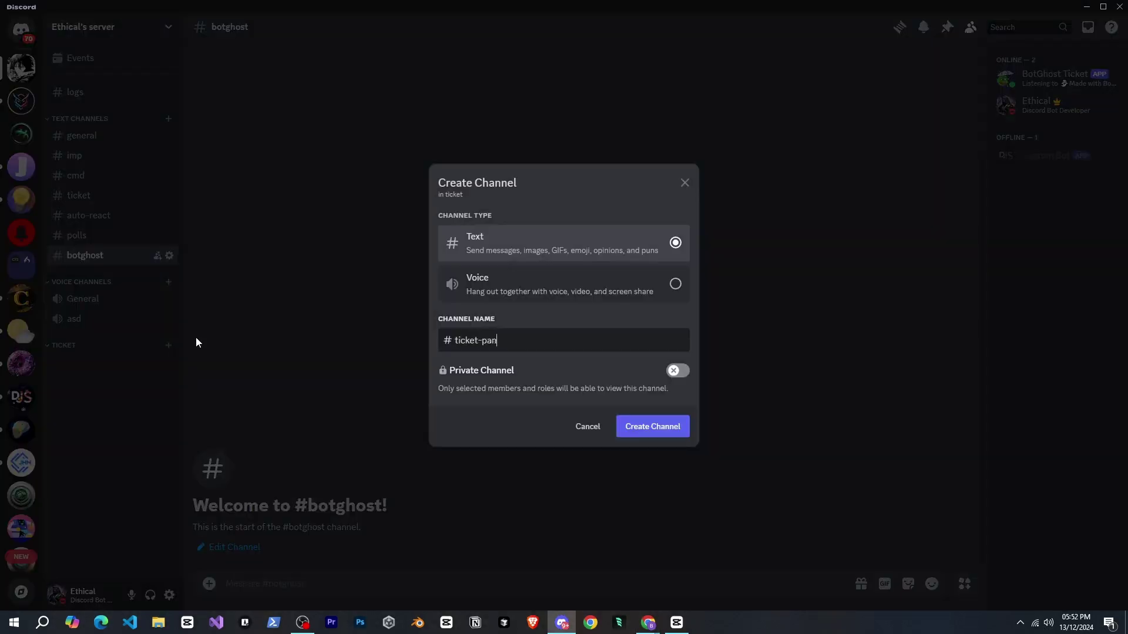
pyautogui.write('el')
pyautogui.press('Return')
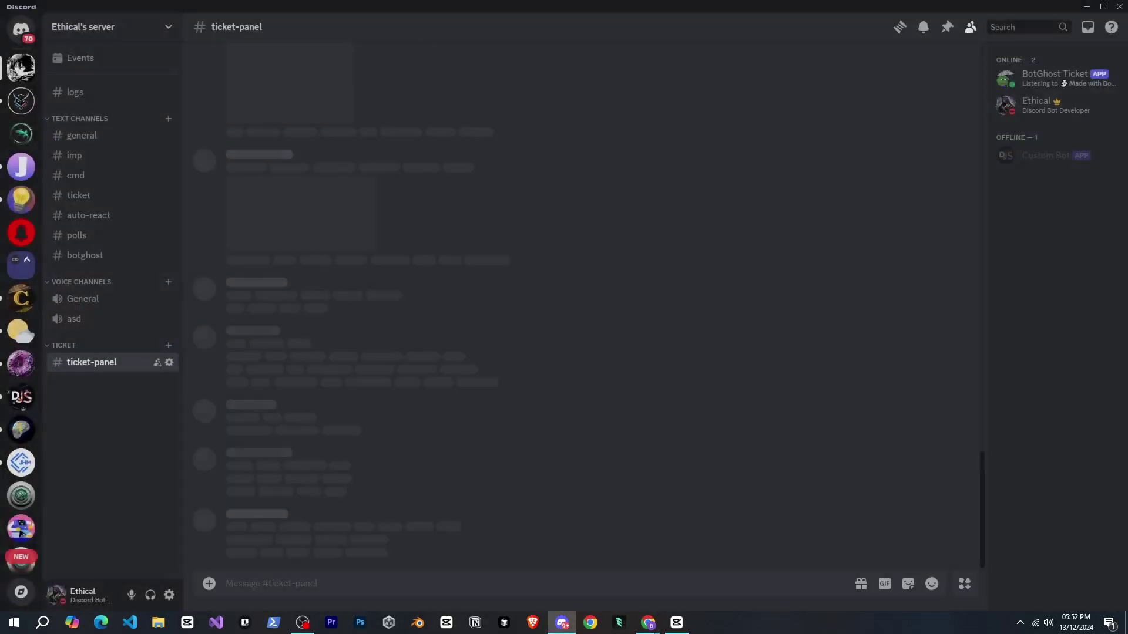
# - Run /ticket with channel ticket-panel and open #ticket-panel from the bot's reply
pyautogui.write('/ticket')
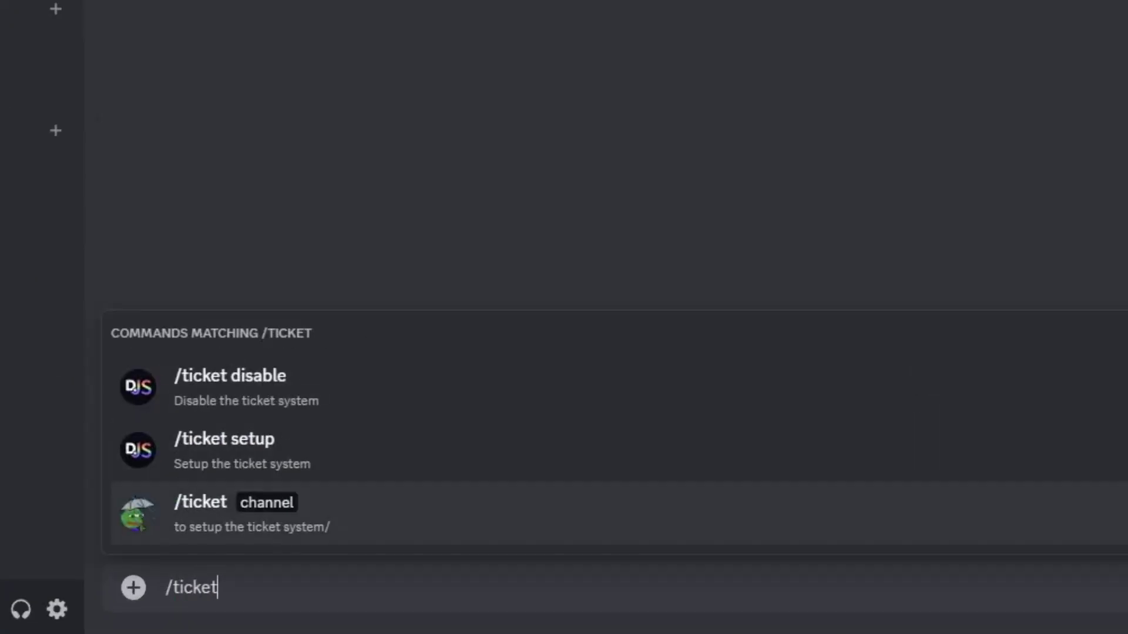
pyautogui.press('Tab')
pyautogui.write('tick')
pyautogui.press('Return')
pyautogui.press('Return')
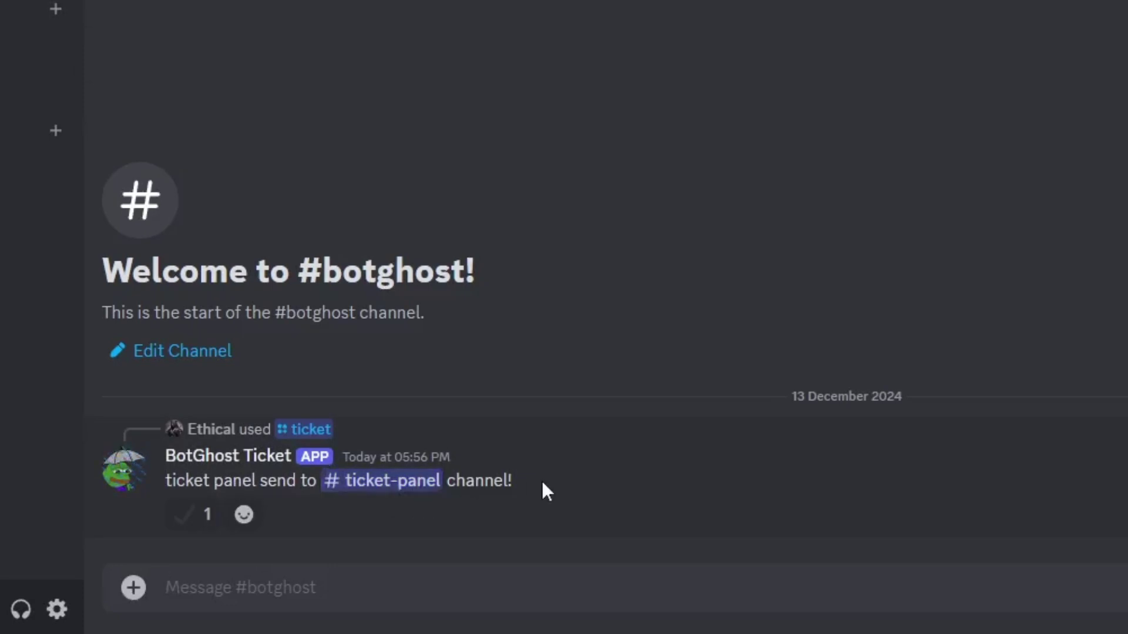
pyautogui.moveTo(531, 488); pyautogui.dragTo(236, 482)
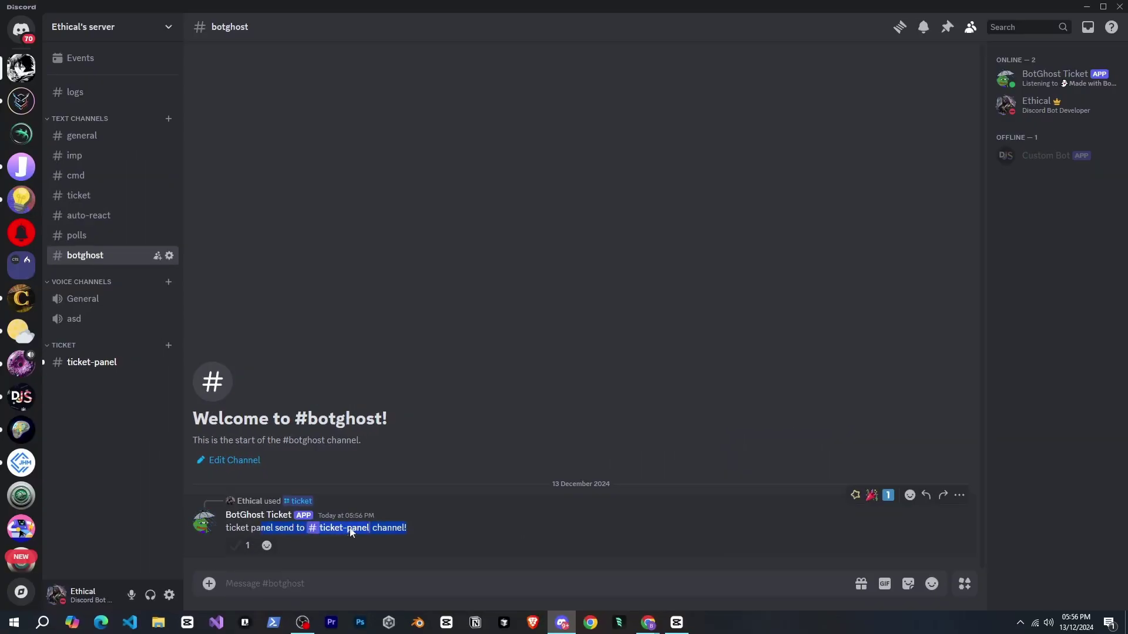
pyautogui.click(351, 529)
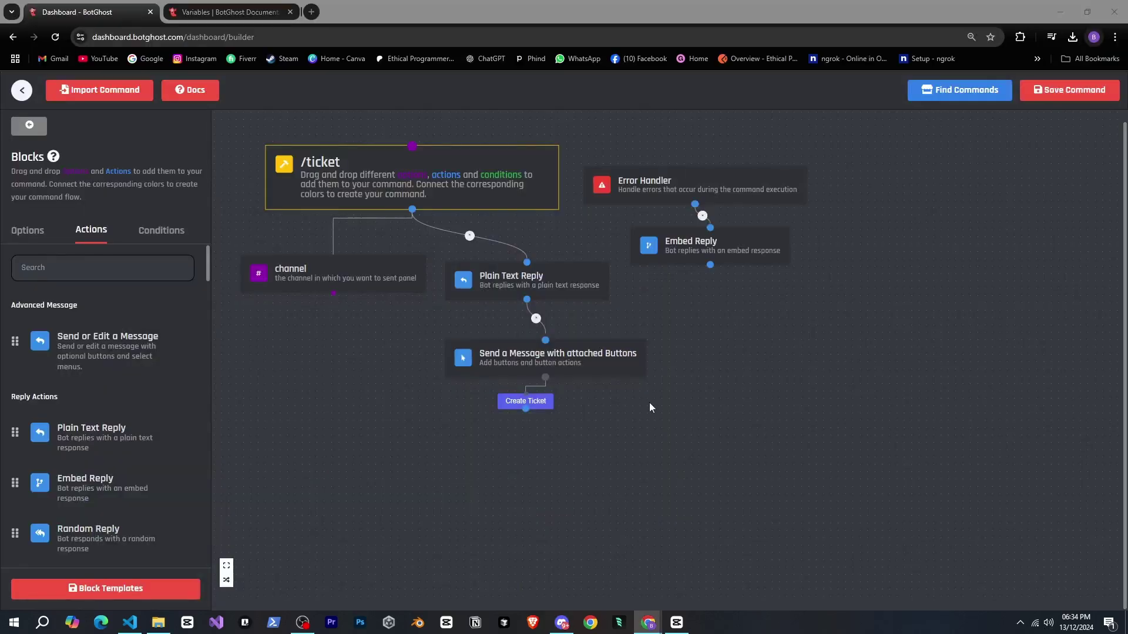
# - Find the Create a Channel block and connect it to the Create Ticket button
pyautogui.click(631, 420)
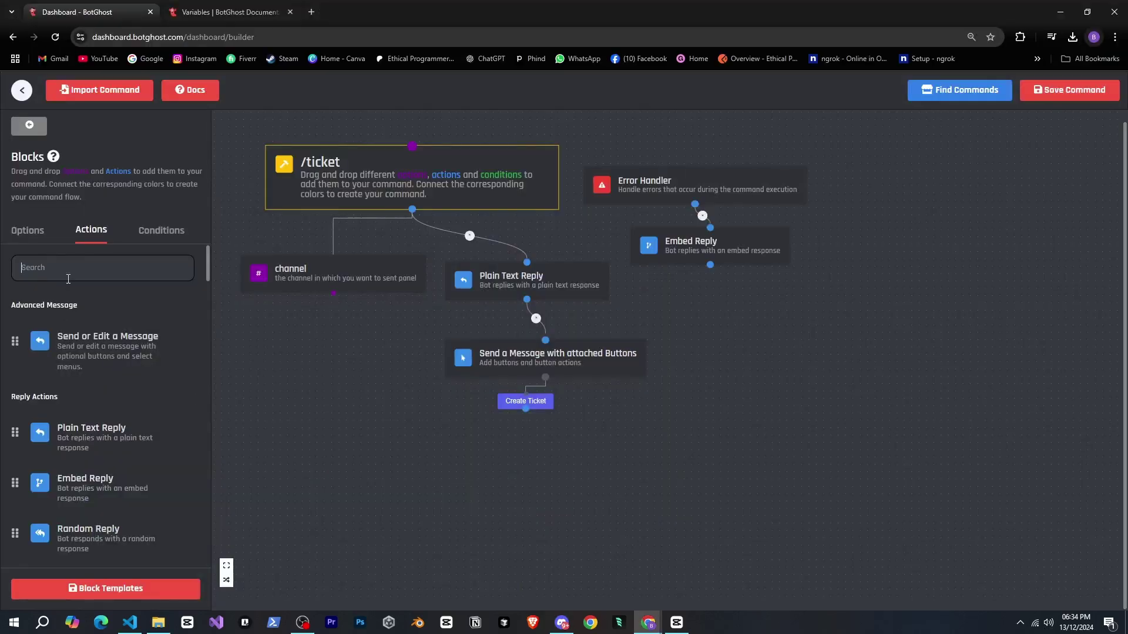
pyautogui.write('channel')
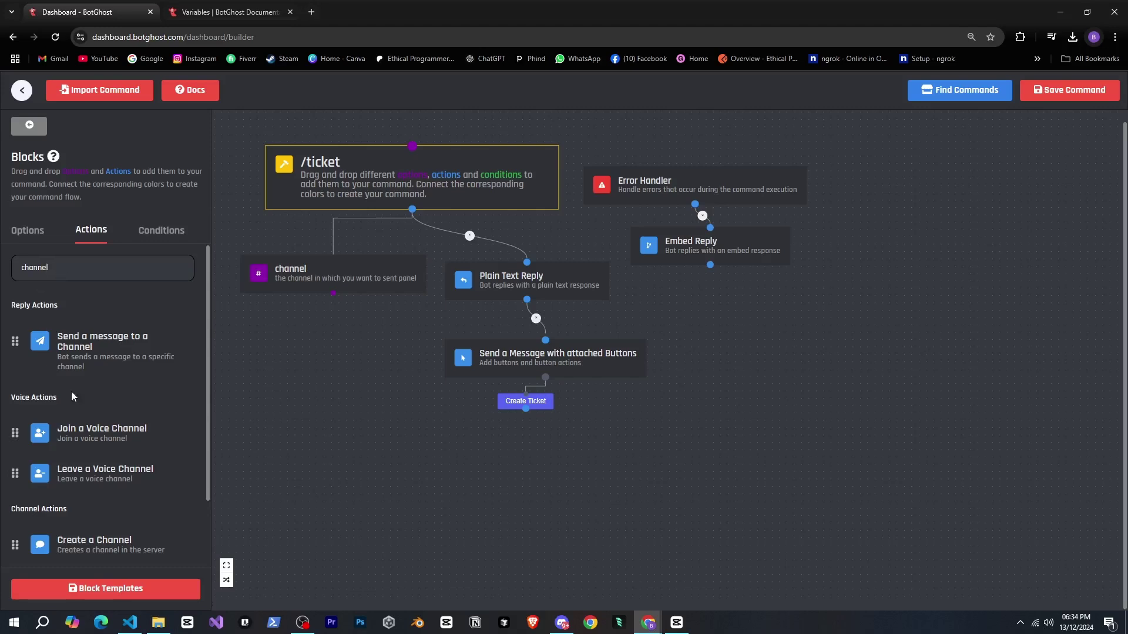
pyautogui.scroll(-2, 72, 399)
pyautogui.moveTo(75, 460); pyautogui.dragTo(525, 466)
pyautogui.moveTo(598, 454); pyautogui.dragTo(527, 408)
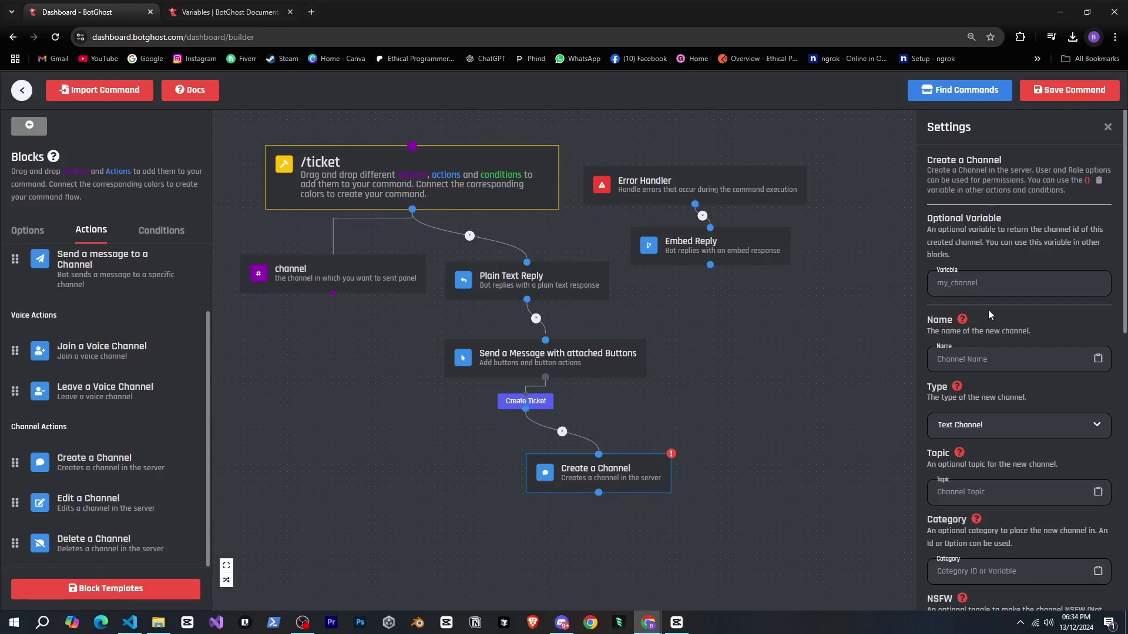
# - Set the block's Optional Variable to channel_id
pyautogui.scroll(3, 911, 312)
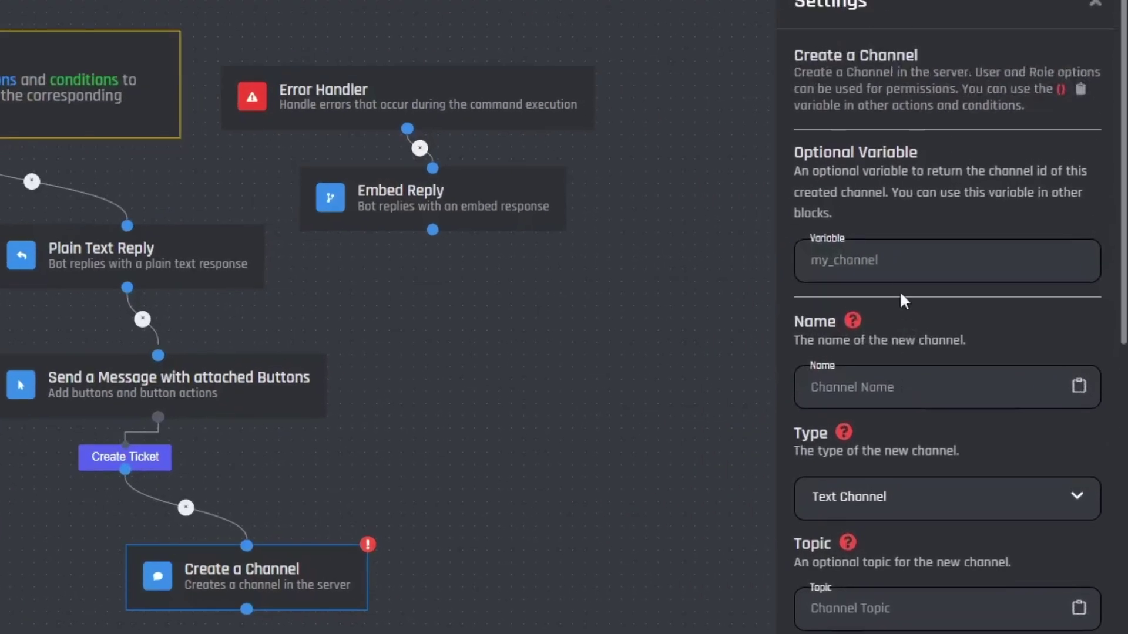
pyautogui.click(907, 271)
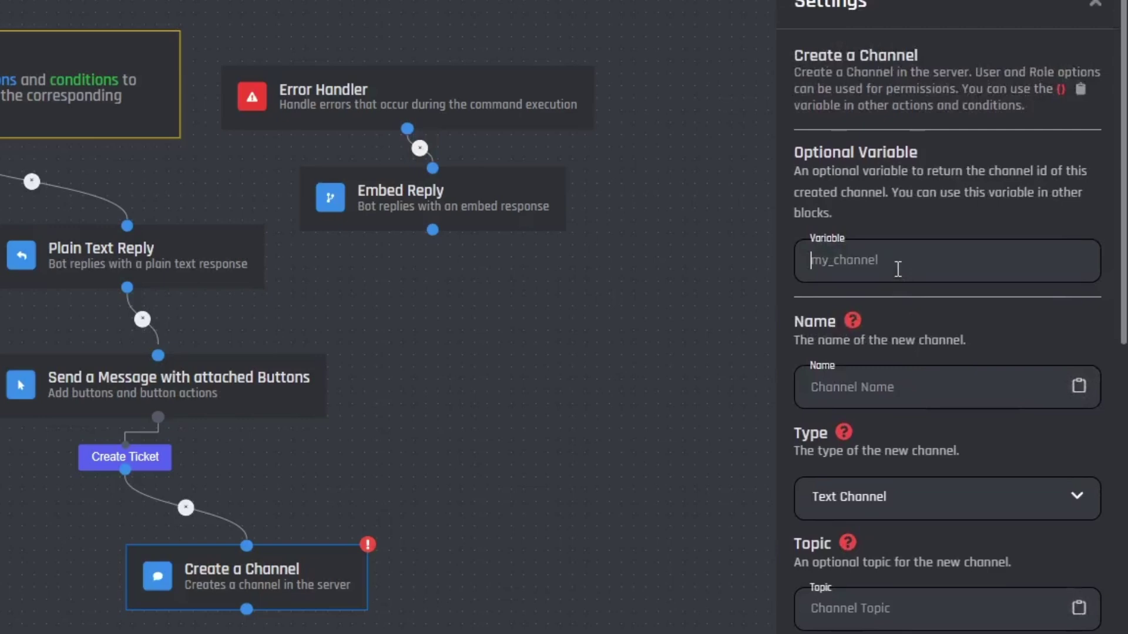
pyautogui.write('chan')
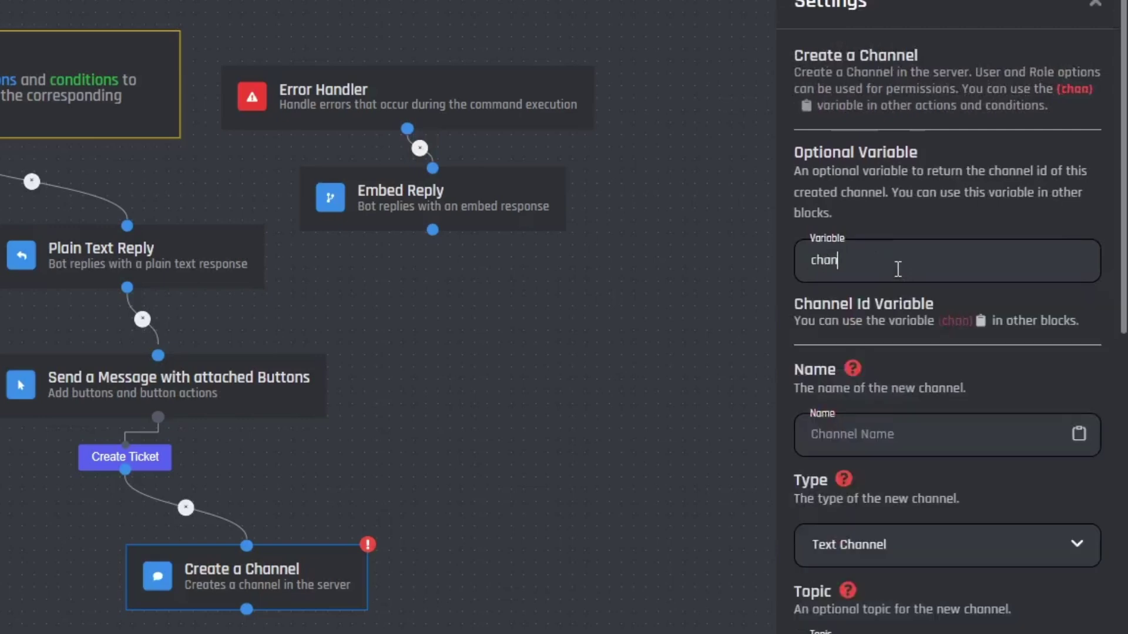
pyautogui.write('nel_')
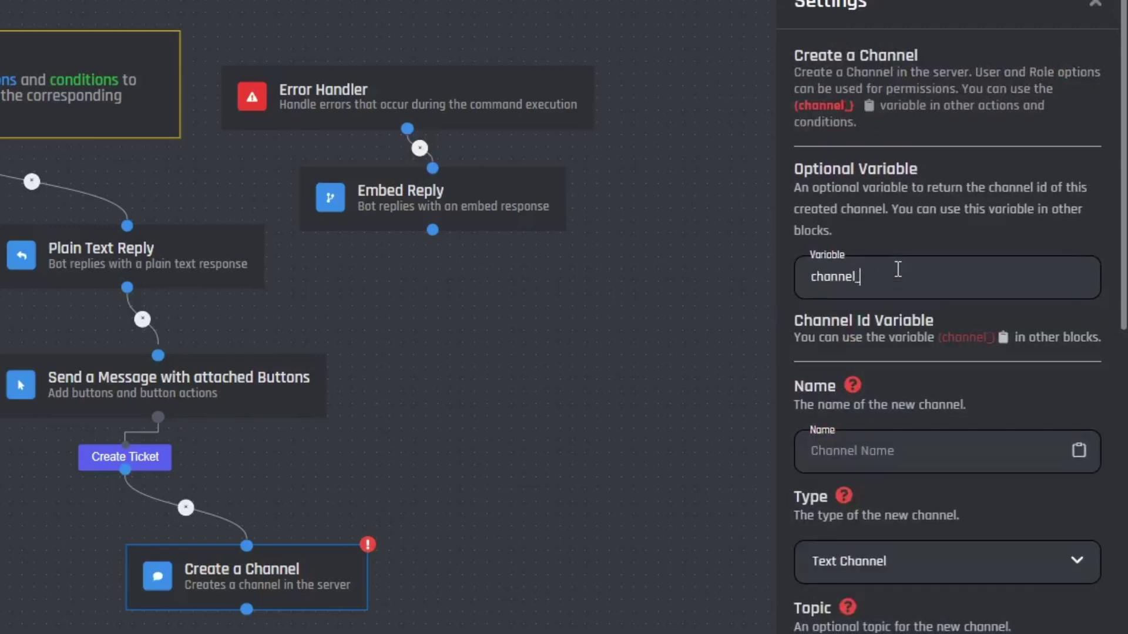
pyautogui.write('id')
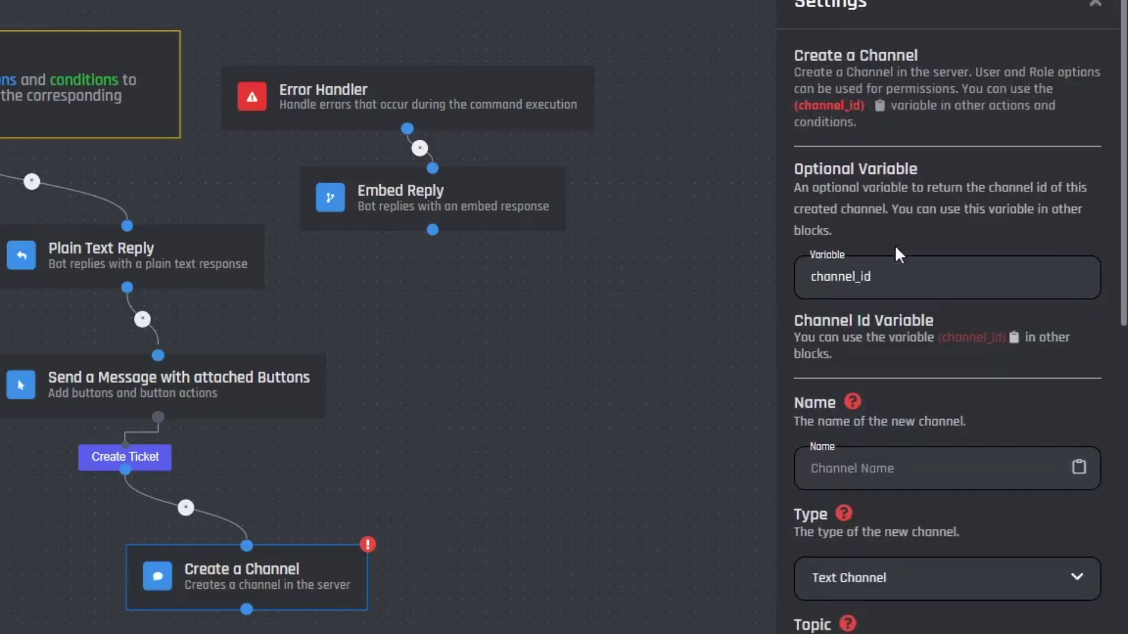
pyautogui.scroll(-2, 896, 248)
pyautogui.scroll(-2, 897, 254)
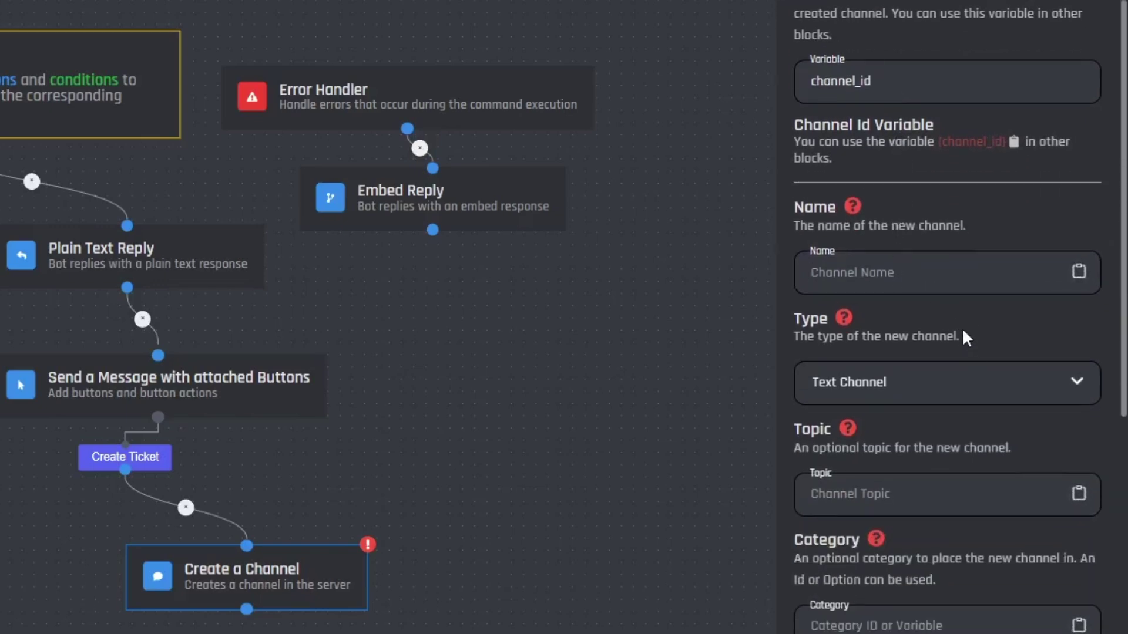
pyautogui.scroll(-1, 963, 331)
pyautogui.scroll(1, 939, 282)
# - Set the channel Name to ticket-{User.username} using the User Object variable
pyautogui.click(1080, 274)
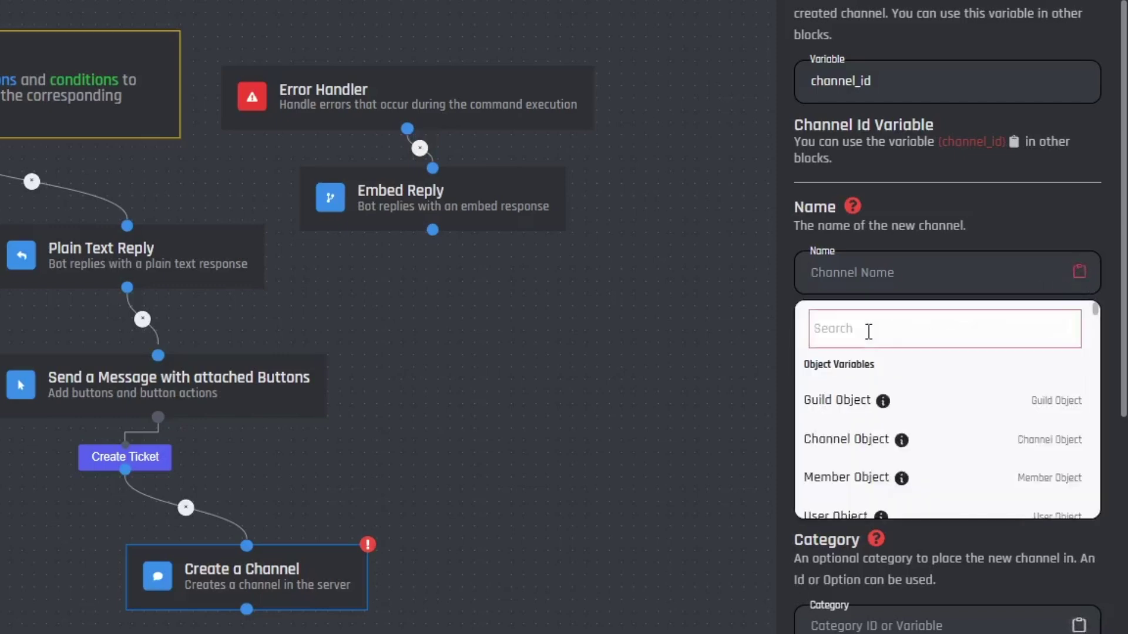
pyautogui.write('user')
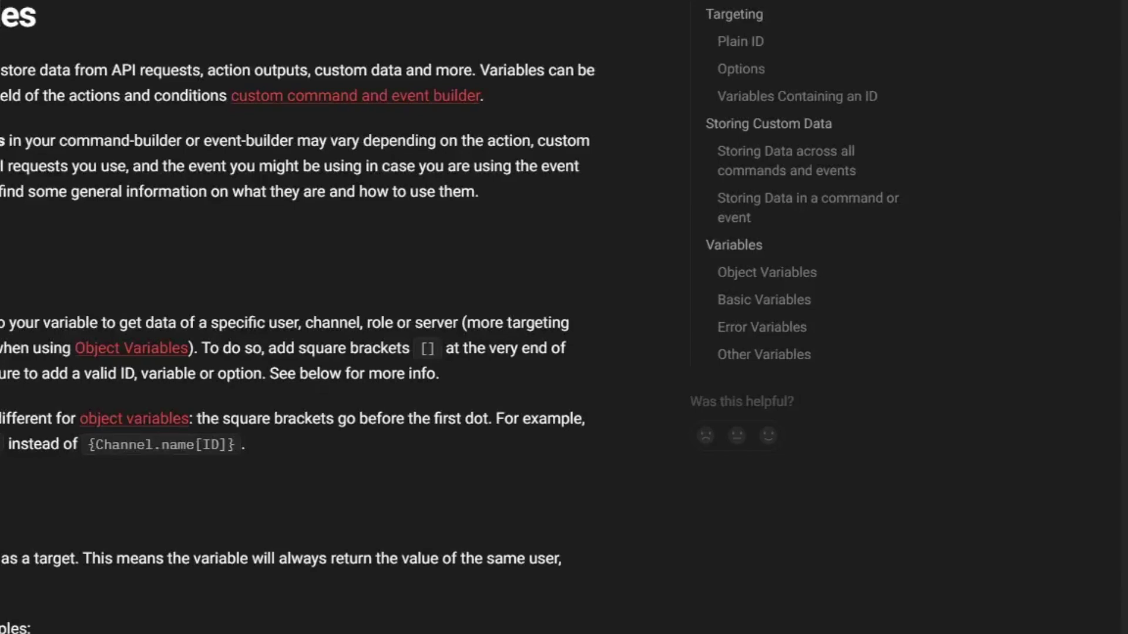
pyautogui.scroll(-5, 238, 375)
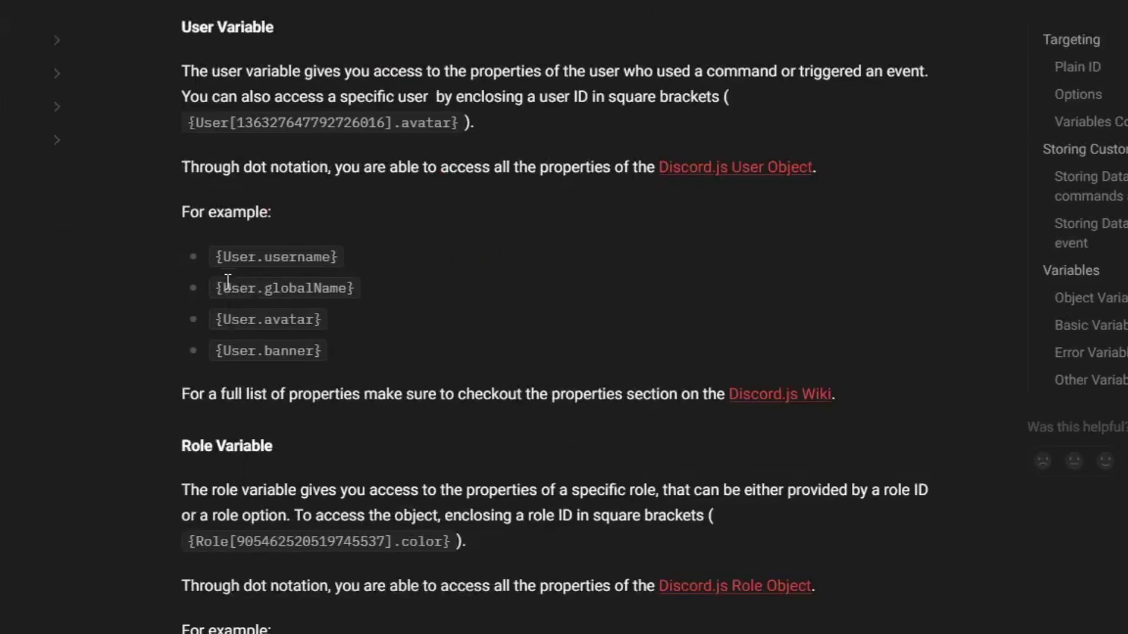
pyautogui.moveTo(221, 256); pyautogui.dragTo(318, 257)
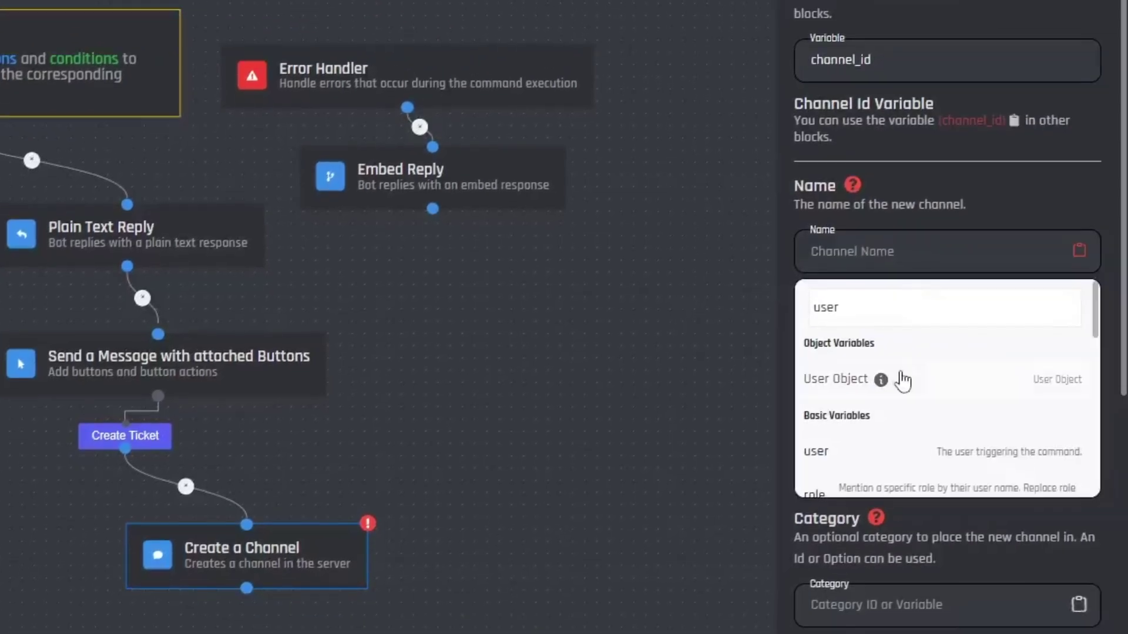
pyautogui.click(830, 378)
pyautogui.click(811, 258)
pyautogui.write('ticket-{User.')
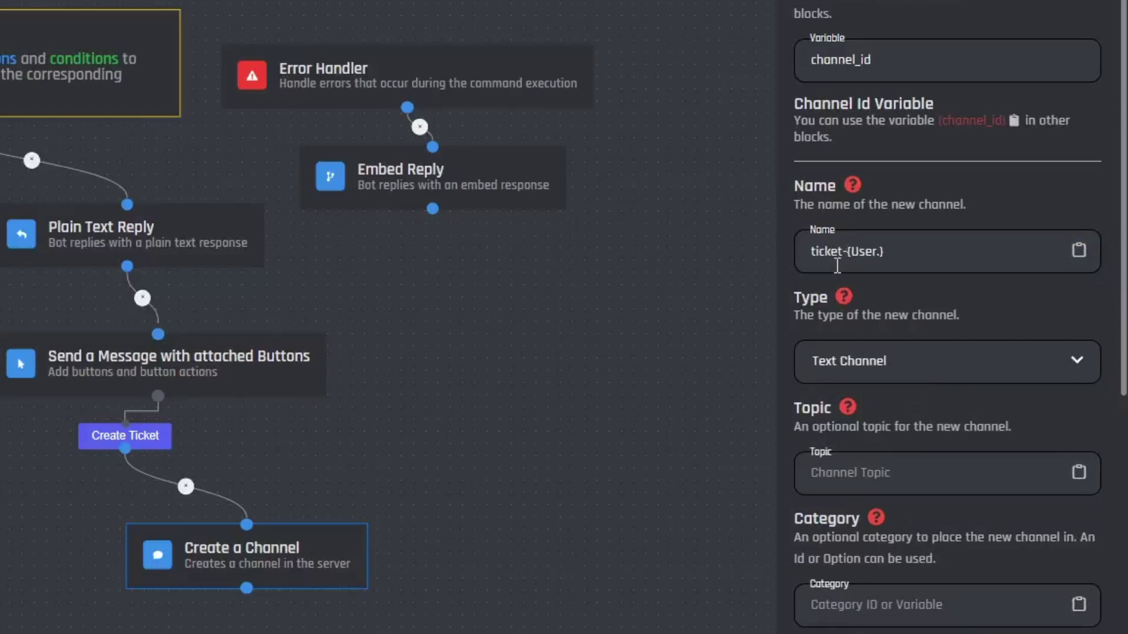
pyautogui.click(878, 253)
pyautogui.write('username')
pyautogui.scroll(-3, 893, 329)
# - Paste the TICKET category's ID into the channel's Category setting
pyautogui.scroll(-2, 886, 390)
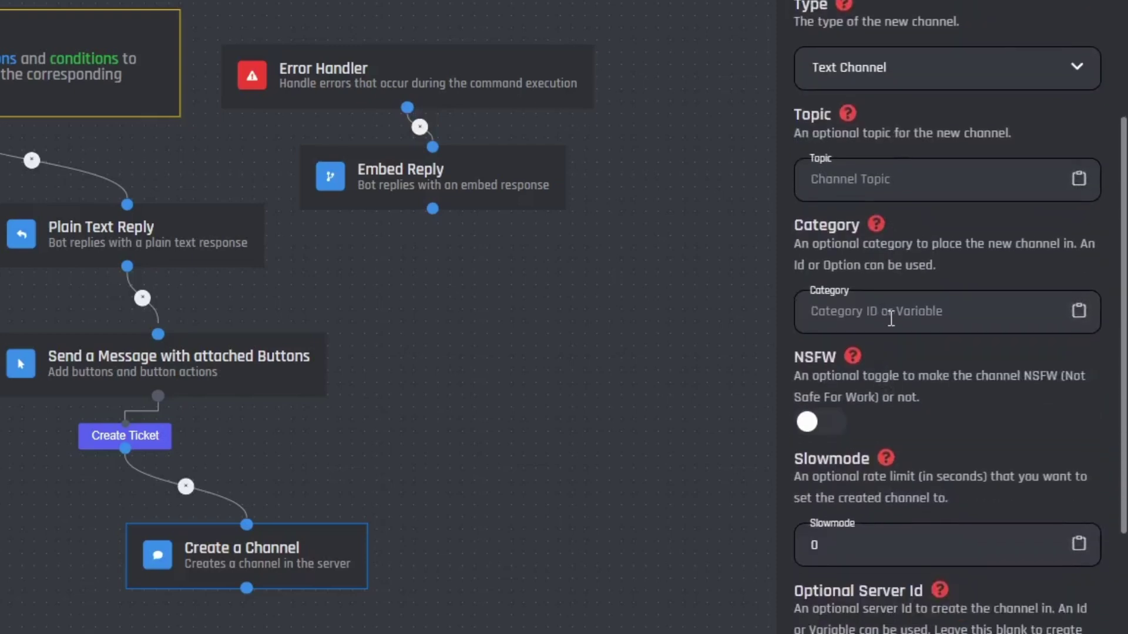
pyautogui.click(886, 313)
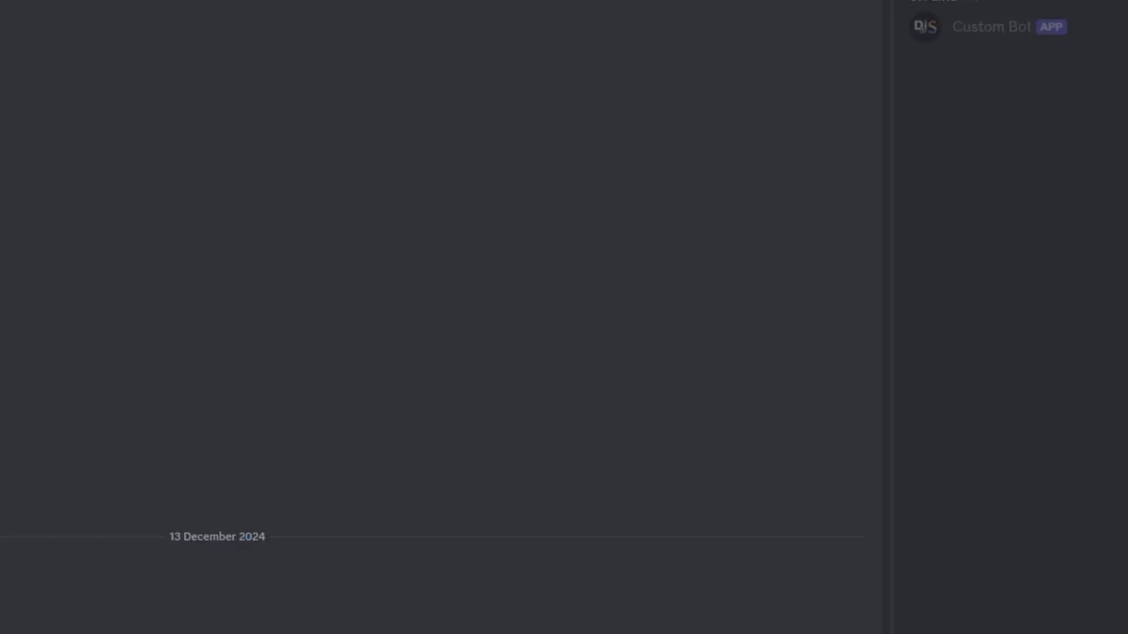
pyautogui.rightClick(151, 268)
pyautogui.click(329, 572)
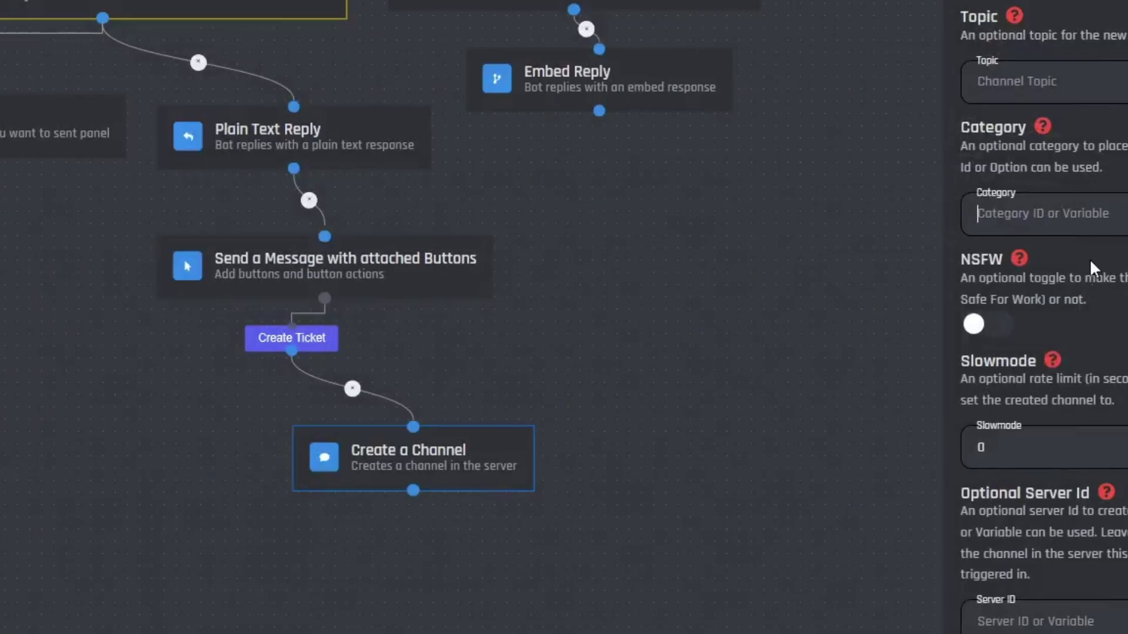
pyautogui.hotkey('ctrl', 'v')
# - Add a User permission overwrite targeting the User Object variable
pyautogui.scroll(-8, 919, 245)
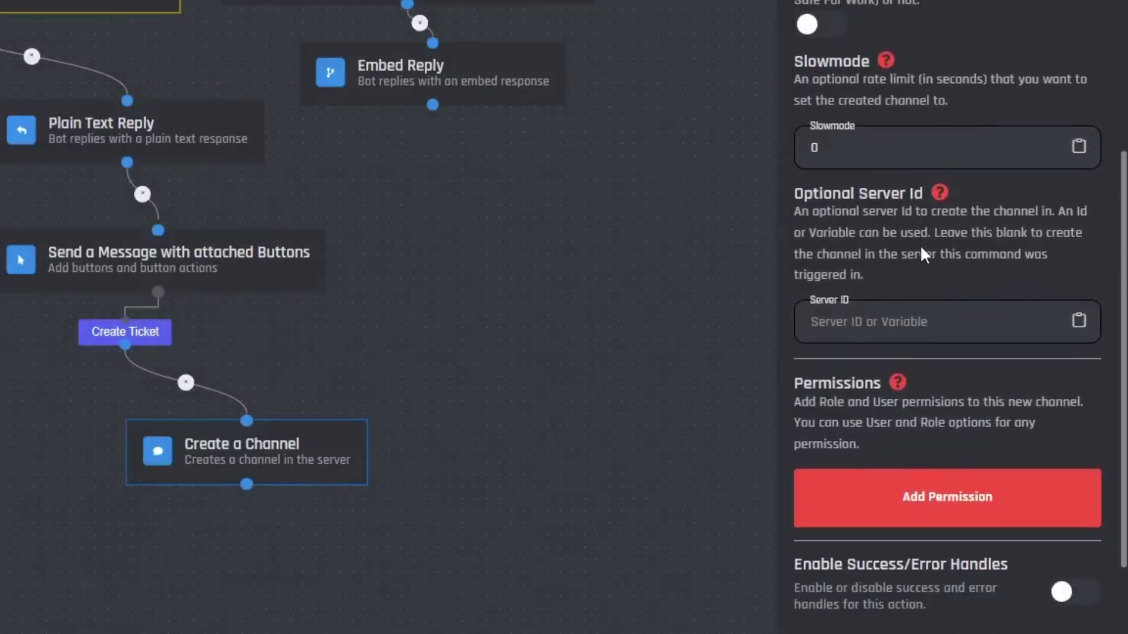
pyautogui.scroll(-1, 963, 333)
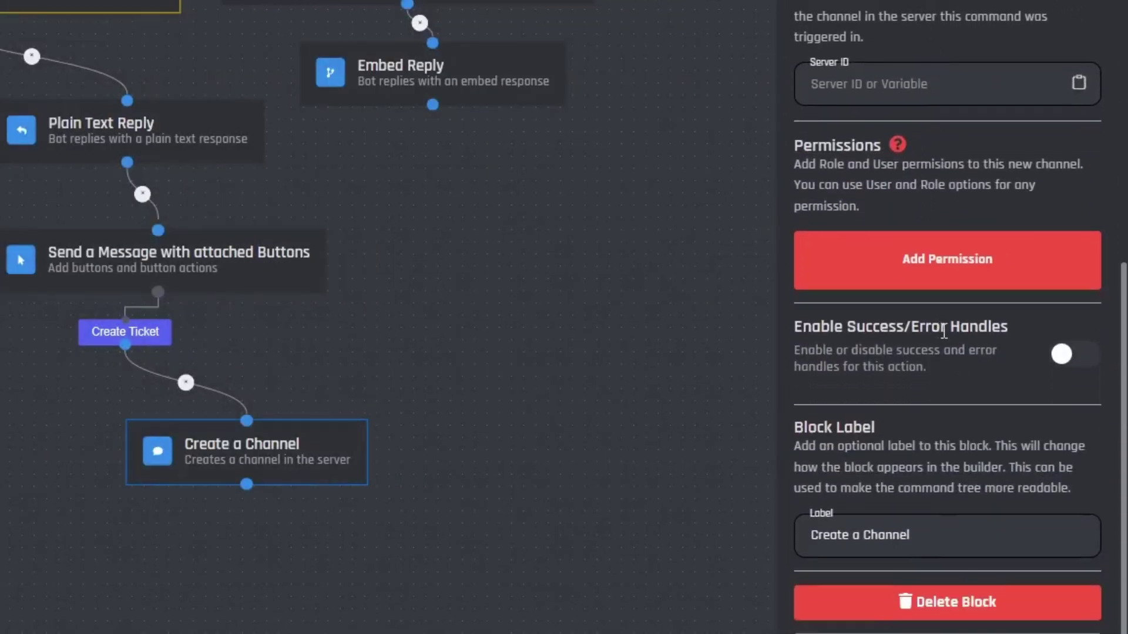
pyautogui.click(955, 281)
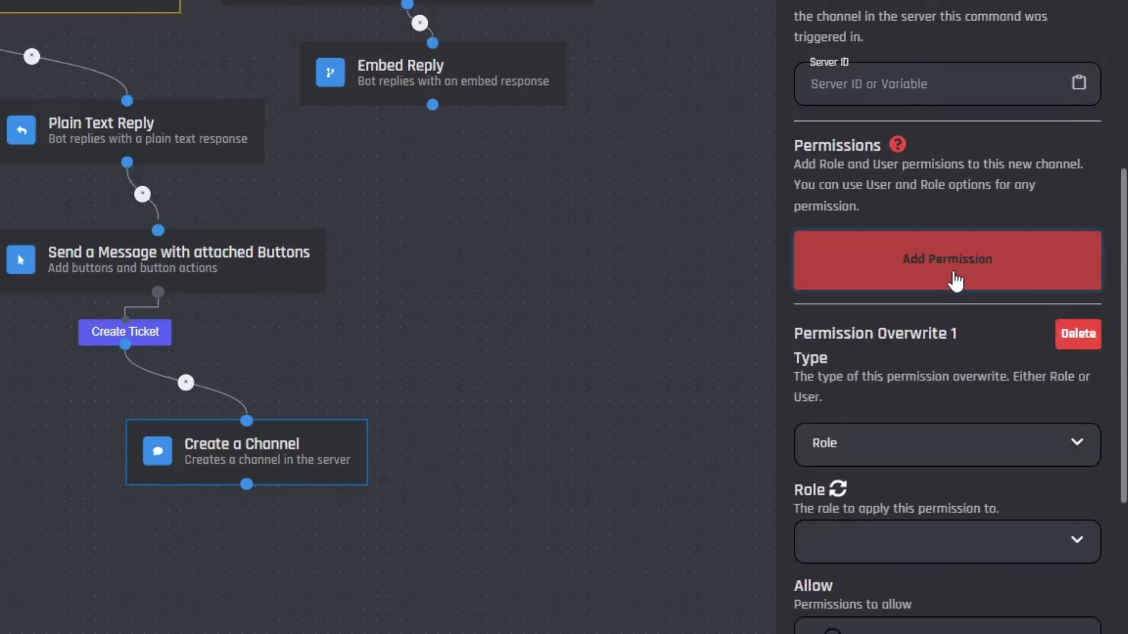
pyautogui.scroll(-5, 954, 276)
pyautogui.click(952, 270)
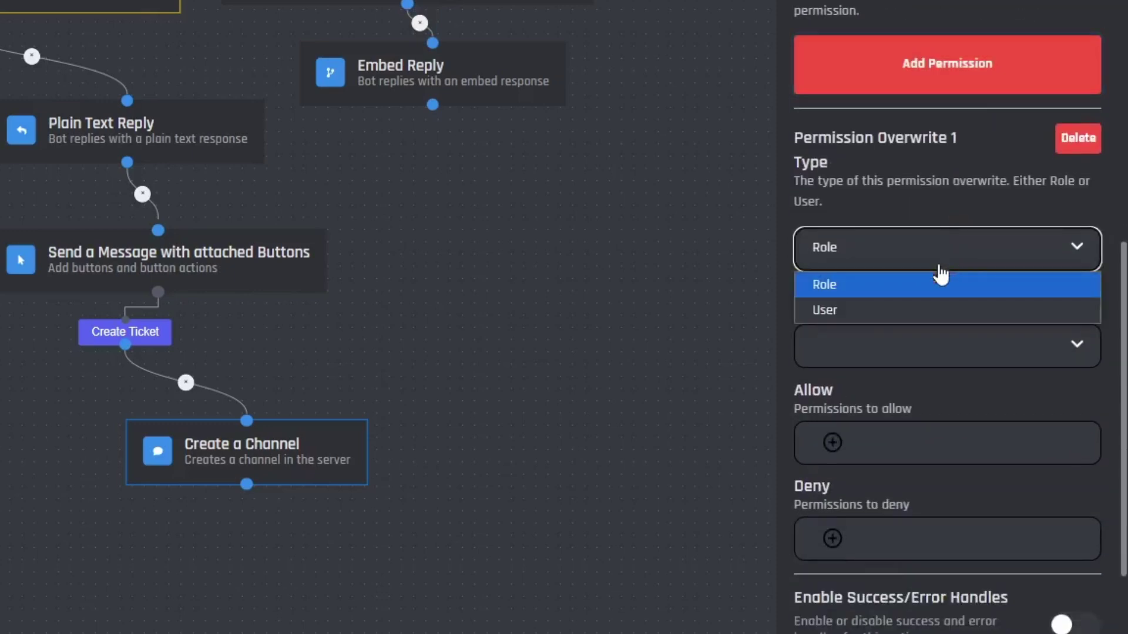
pyautogui.click(861, 314)
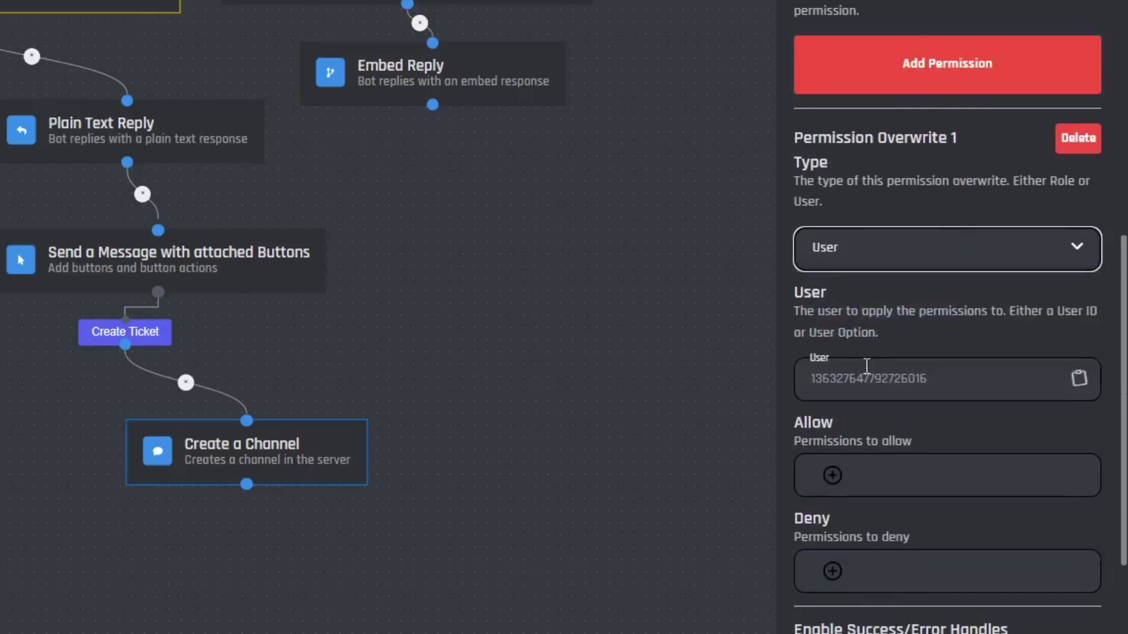
pyautogui.click(1079, 379)
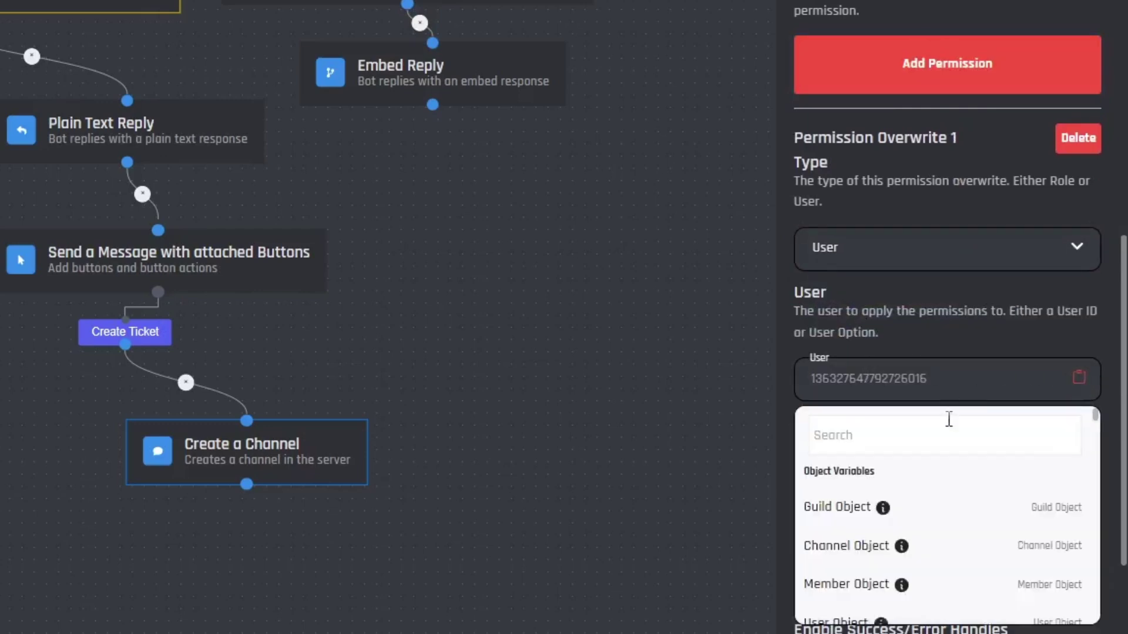
pyautogui.click(849, 435)
pyautogui.write('user')
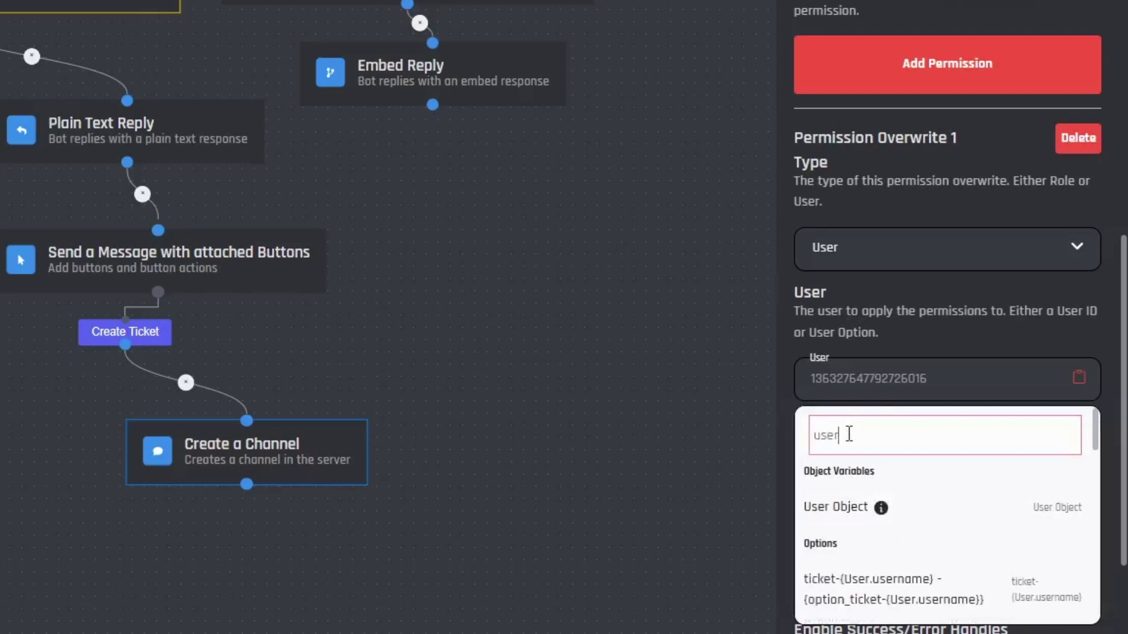
pyautogui.click(852, 507)
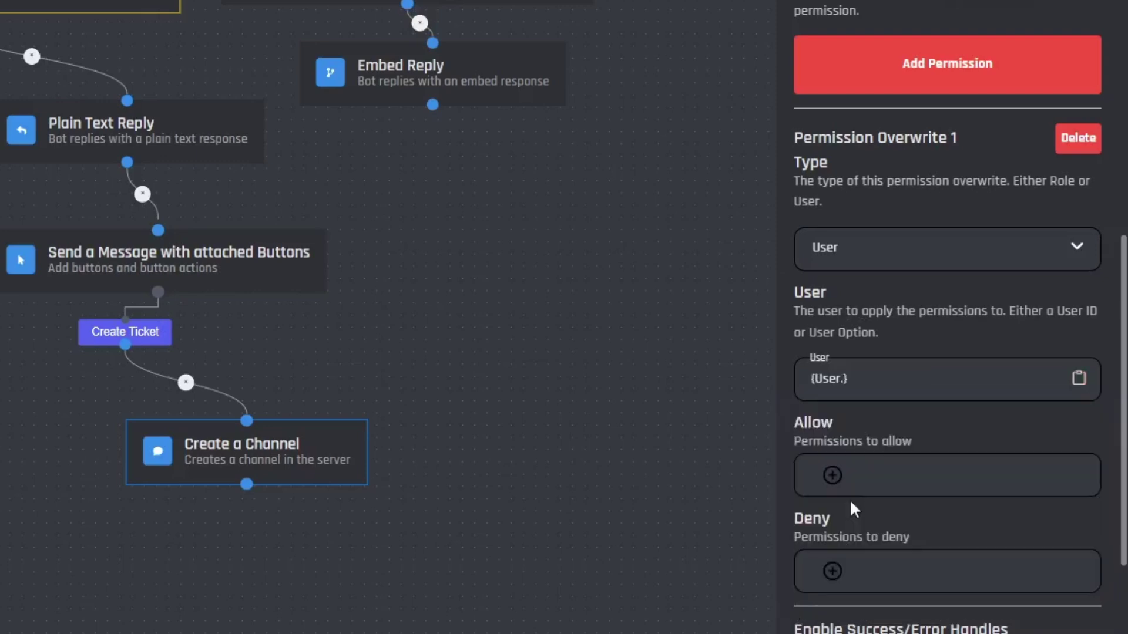
# - Allow READ_MESSAGE_HISTORY on the overwrite and save the /ticket command
pyautogui.scroll(-5, 853, 393)
pyautogui.scroll(1, 853, 393)
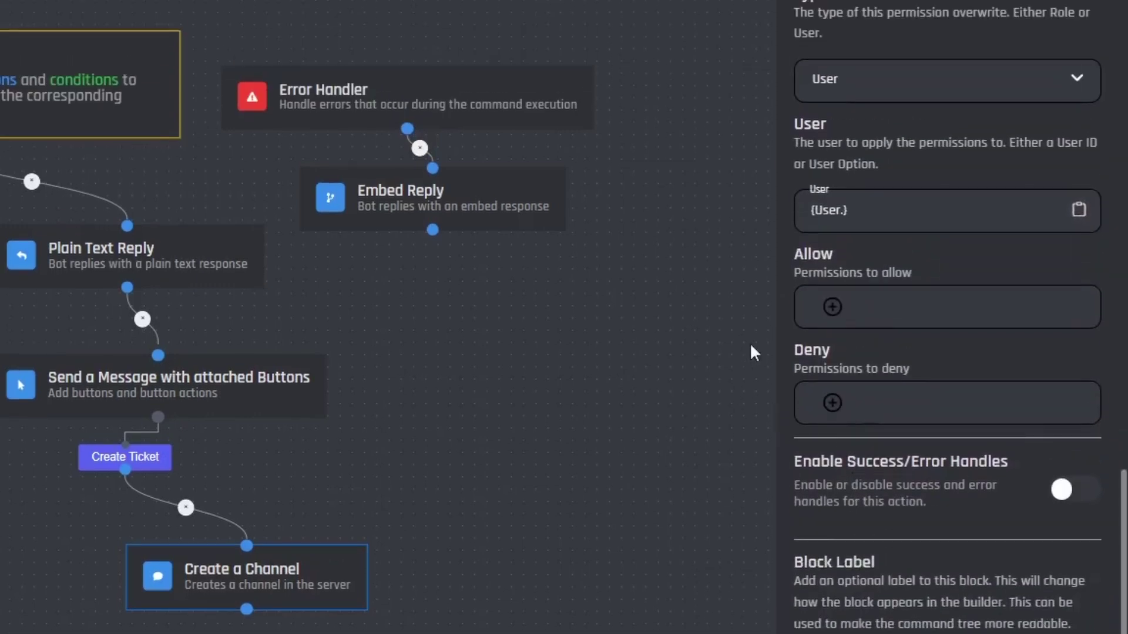
pyautogui.click(832, 306)
pyautogui.click(862, 21)
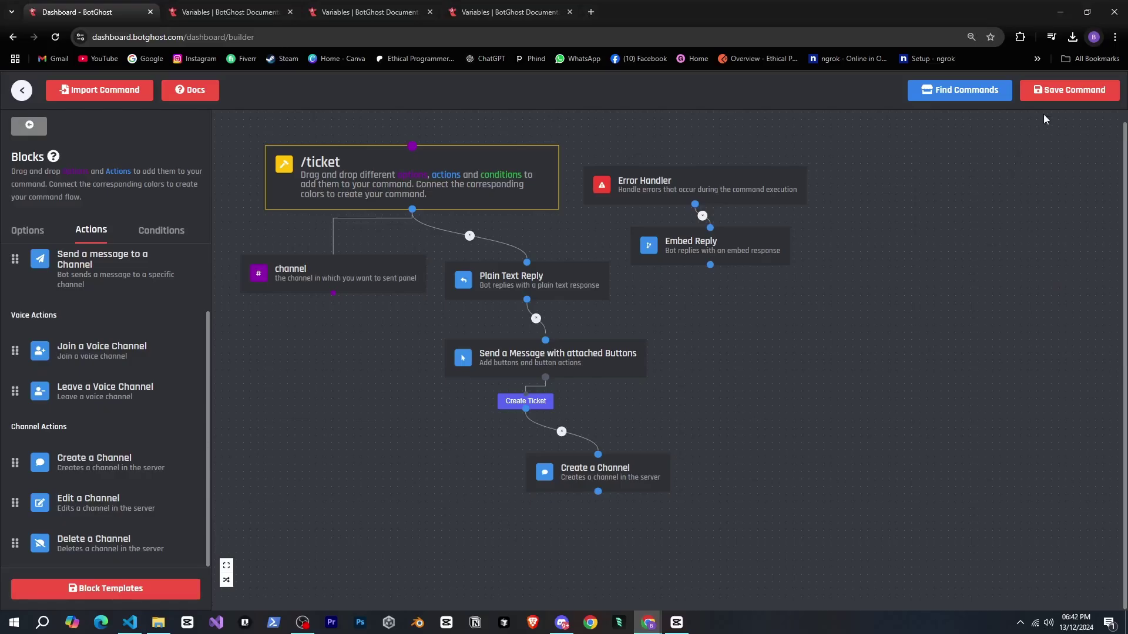
pyautogui.click(1056, 97)
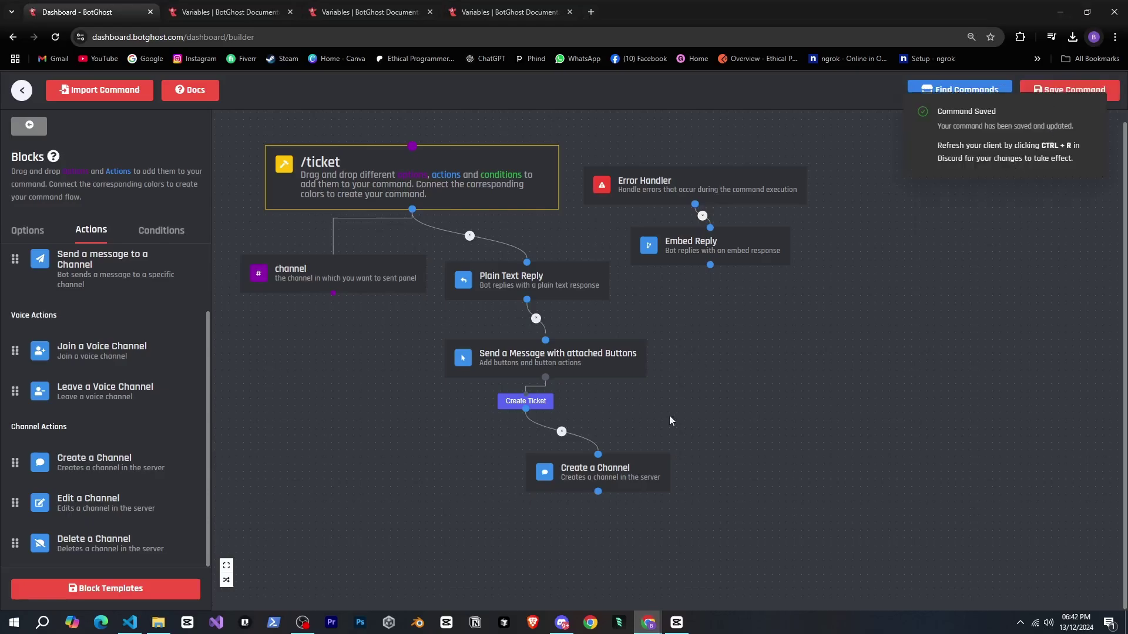
# - Request a new ticket from the Ticket Panel's Create Ticket button in Discord
pyautogui.click(558, 623)
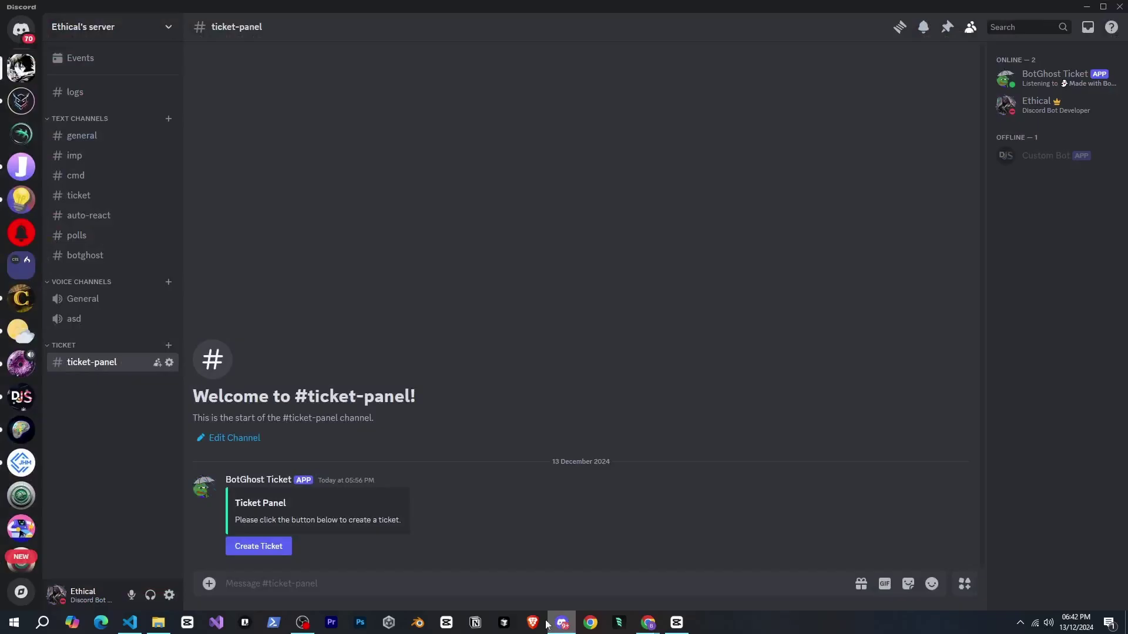
pyautogui.click(240, 549)
pyautogui.click(282, 551)
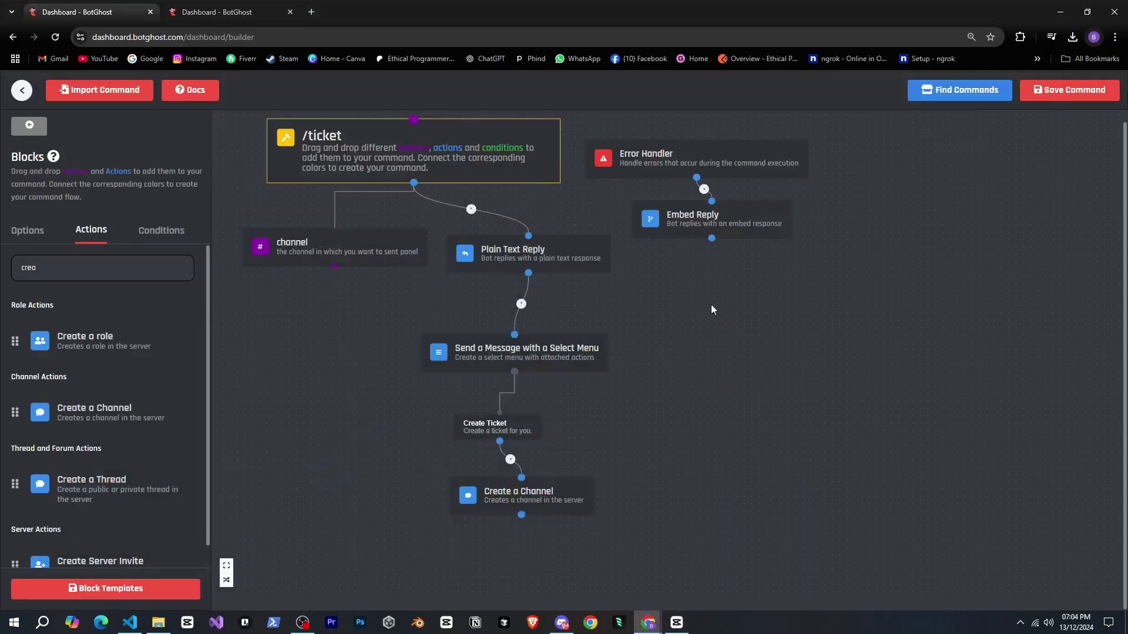
pyautogui.moveTo(711, 305); pyautogui.dragTo(727, 318)
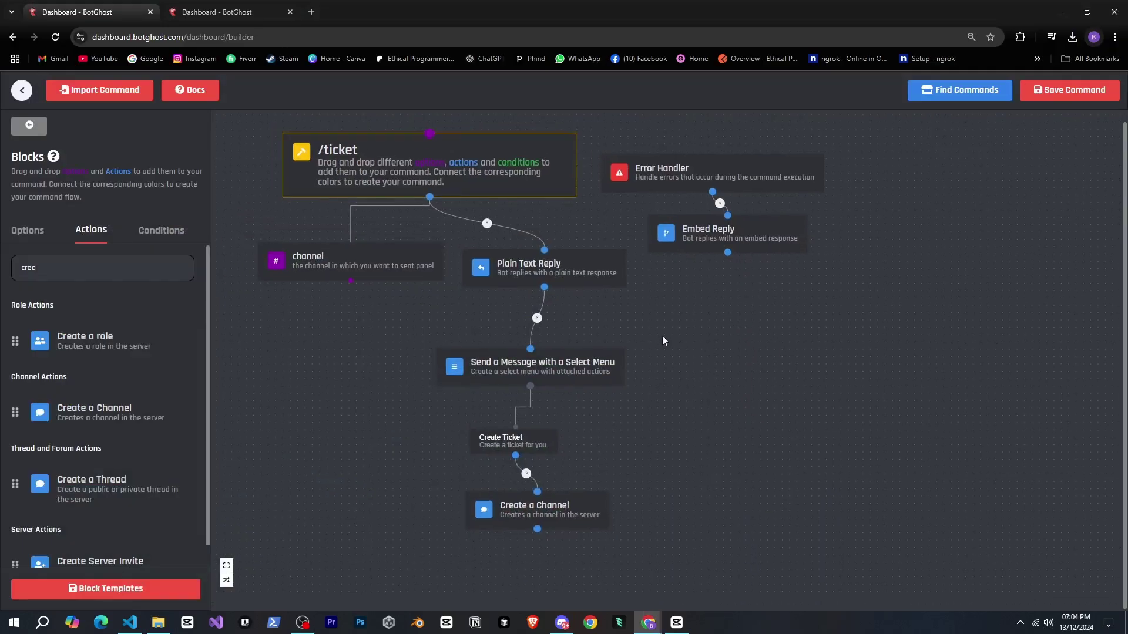
# - Arrange the Plain Text Reply, select-menu message and Create Ticket option blocks on the canvas
pyautogui.moveTo(583, 278); pyautogui.dragTo(589, 288)
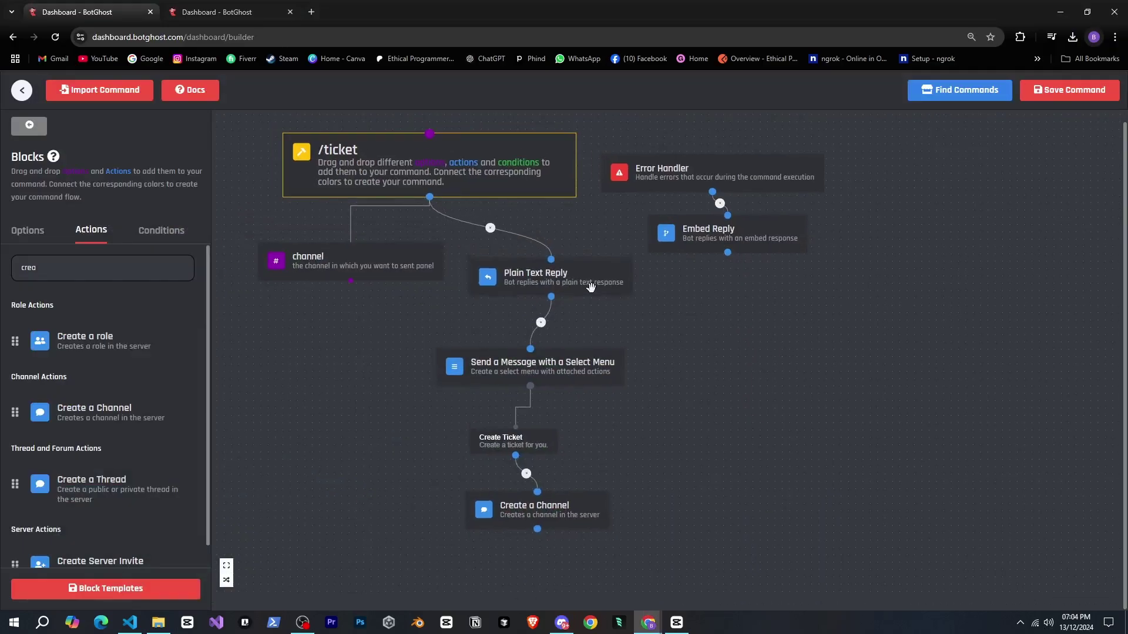
pyautogui.click(654, 311)
pyautogui.scroll(-2, 633, 393)
pyautogui.scroll(2, 633, 392)
pyautogui.moveTo(656, 391); pyautogui.dragTo(666, 380)
pyautogui.moveTo(542, 355); pyautogui.dragTo(514, 356)
pyautogui.moveTo(538, 434); pyautogui.dragTo(534, 426)
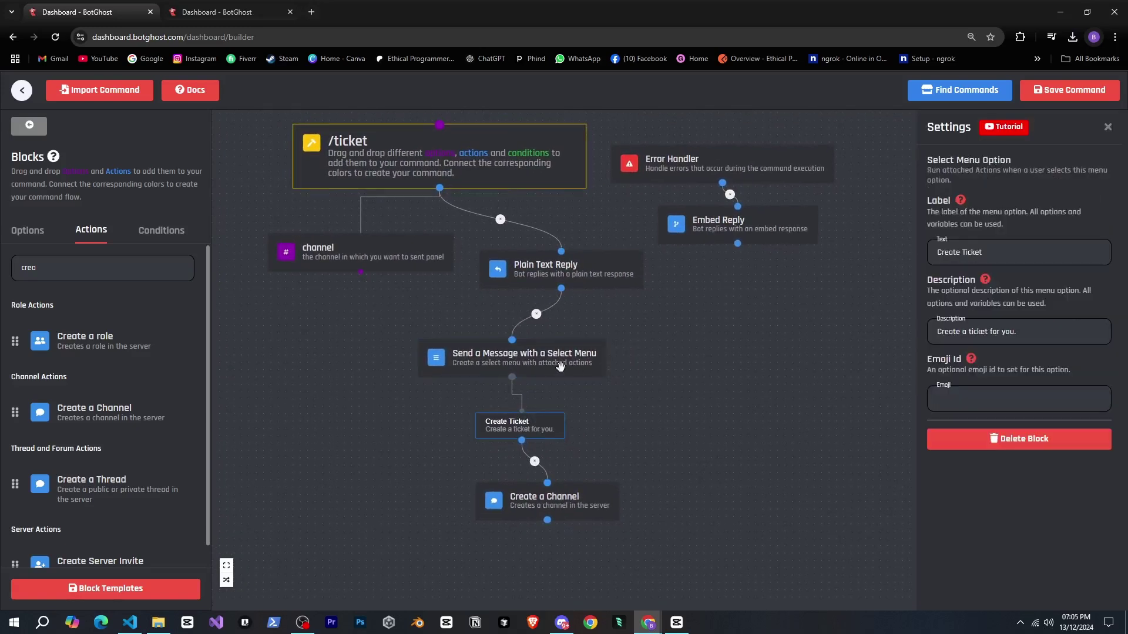
# - Review the select-menu message, channel-creation and Create Ticket settings, then save the /ticket command
pyautogui.click(758, 319)
pyautogui.scroll(-5, 953, 293)
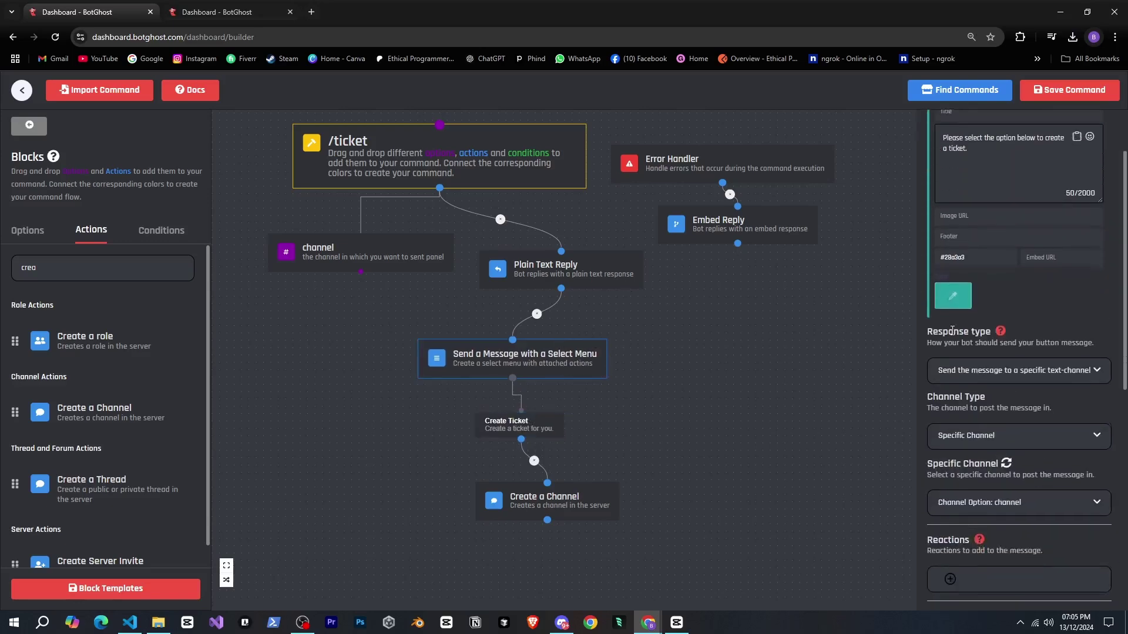
pyautogui.click(568, 490)
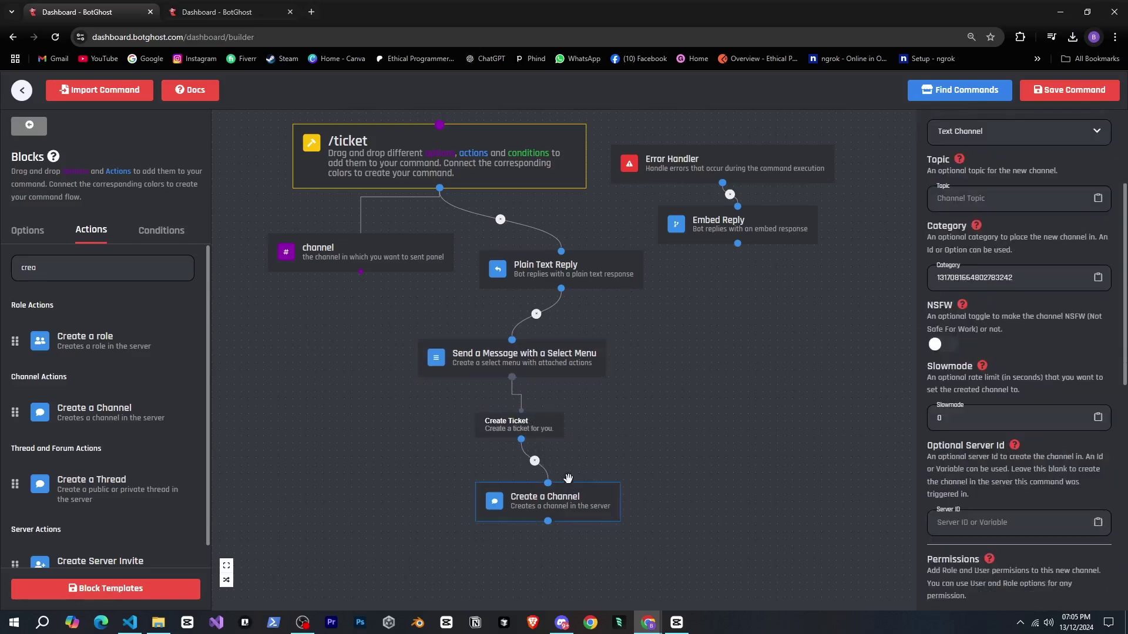
pyautogui.click(520, 423)
pyautogui.click(1069, 89)
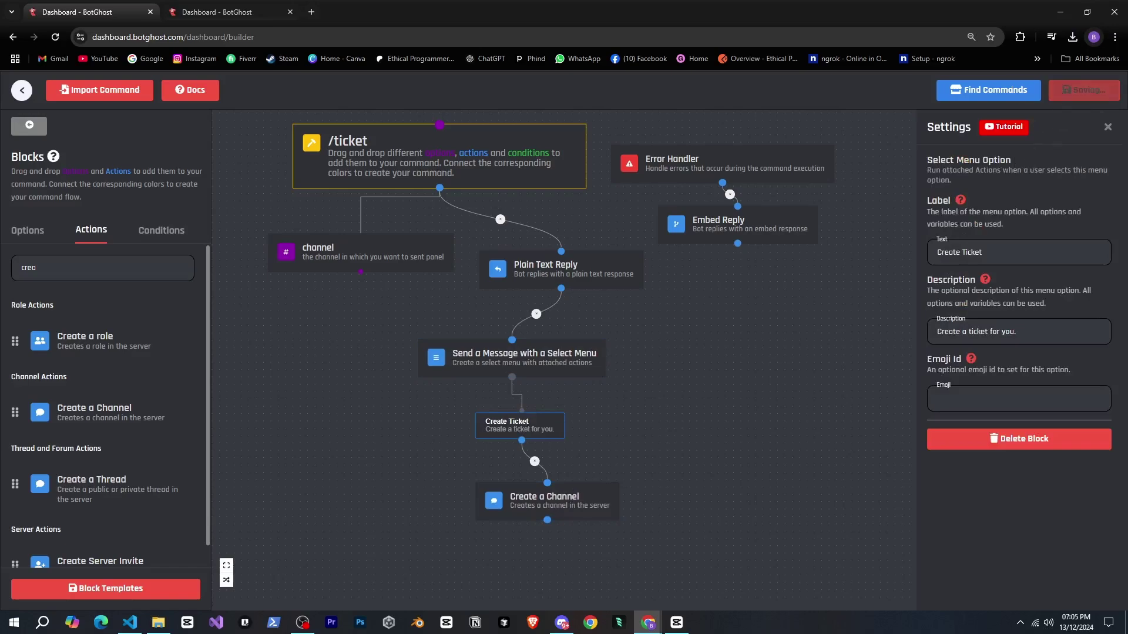
# - In Discord's #ticket-panel, pick Create Ticket from the bot's selection menu to test it
pyautogui.click(561, 622)
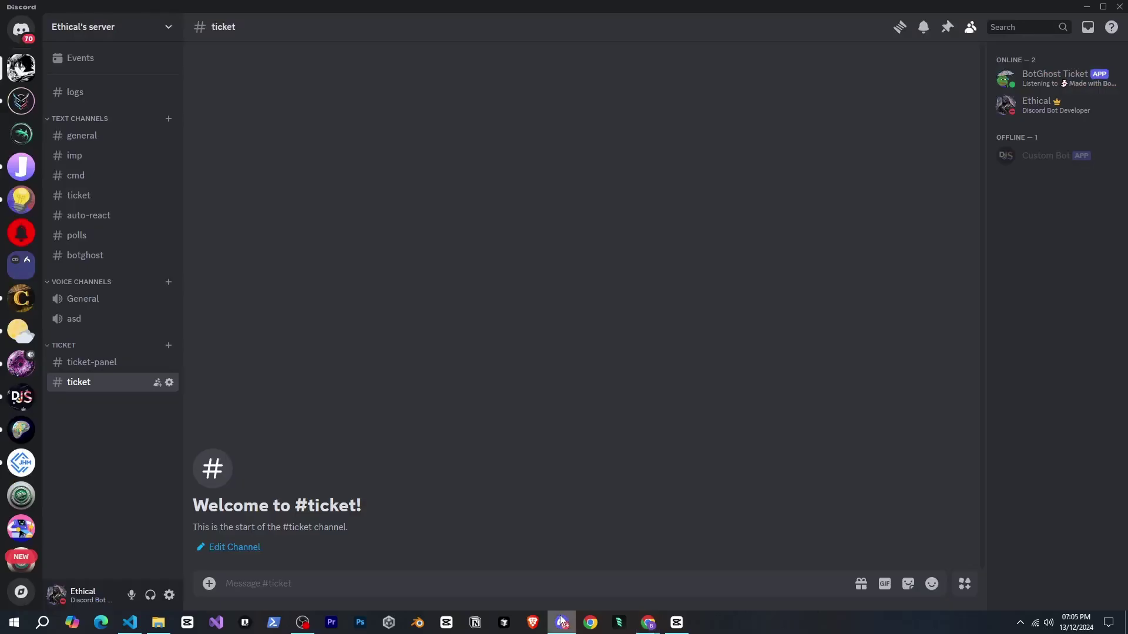
pyautogui.click(92, 362)
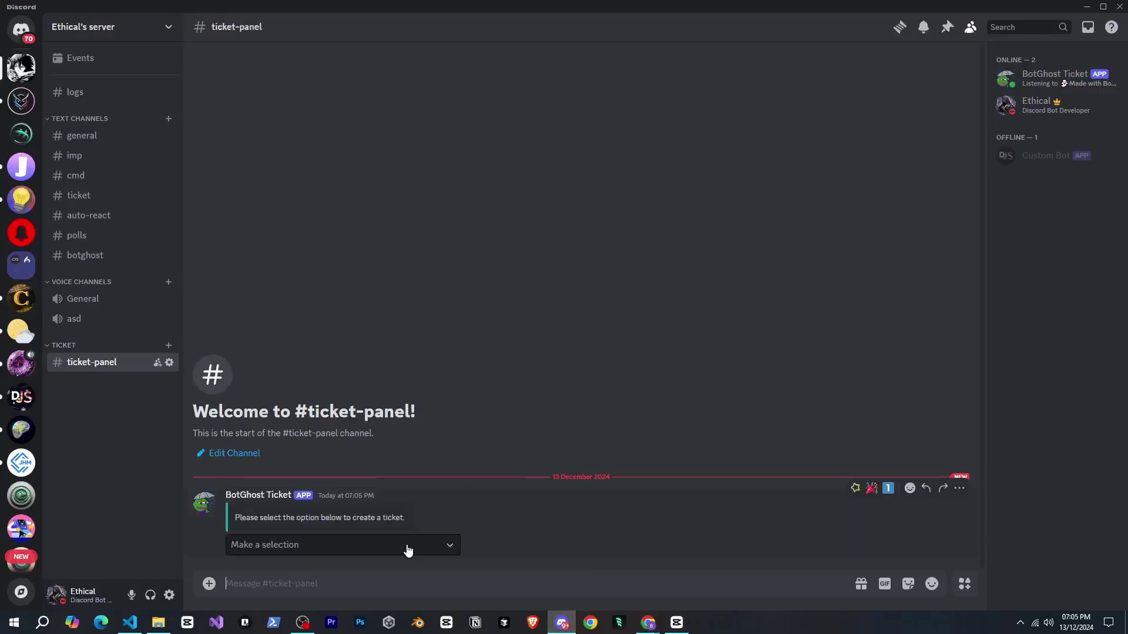
pyautogui.click(406, 547)
pyautogui.click(376, 574)
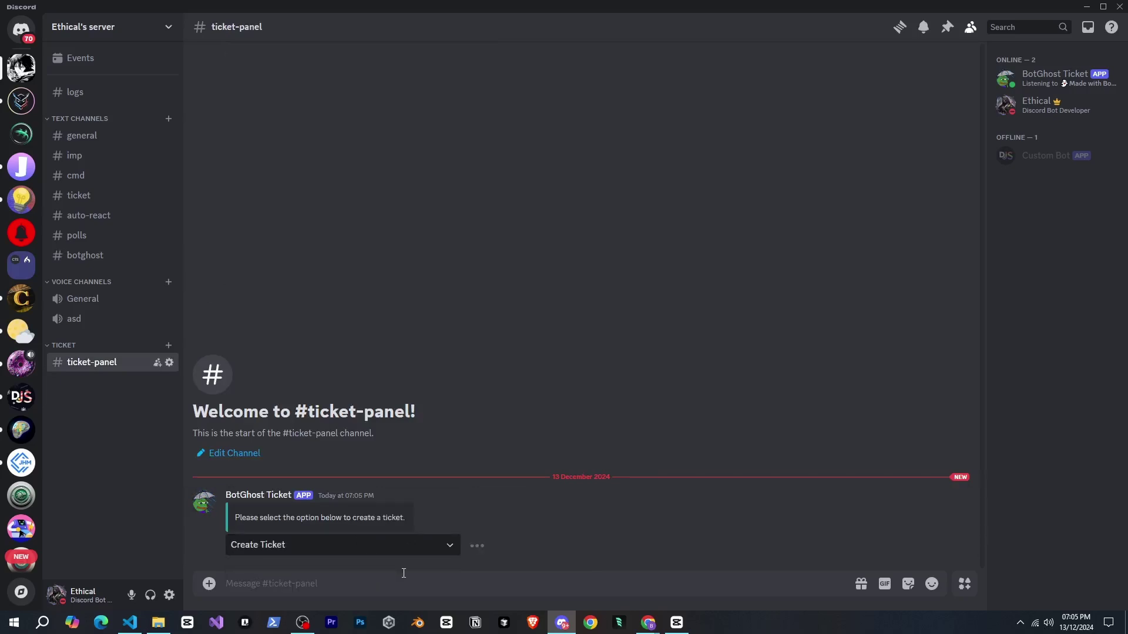
# - Check the channel-creation block naming channels ticket-{User.username} and save the command again
pyautogui.hotkey('alt', 'Tab')
pyautogui.click(568, 504)
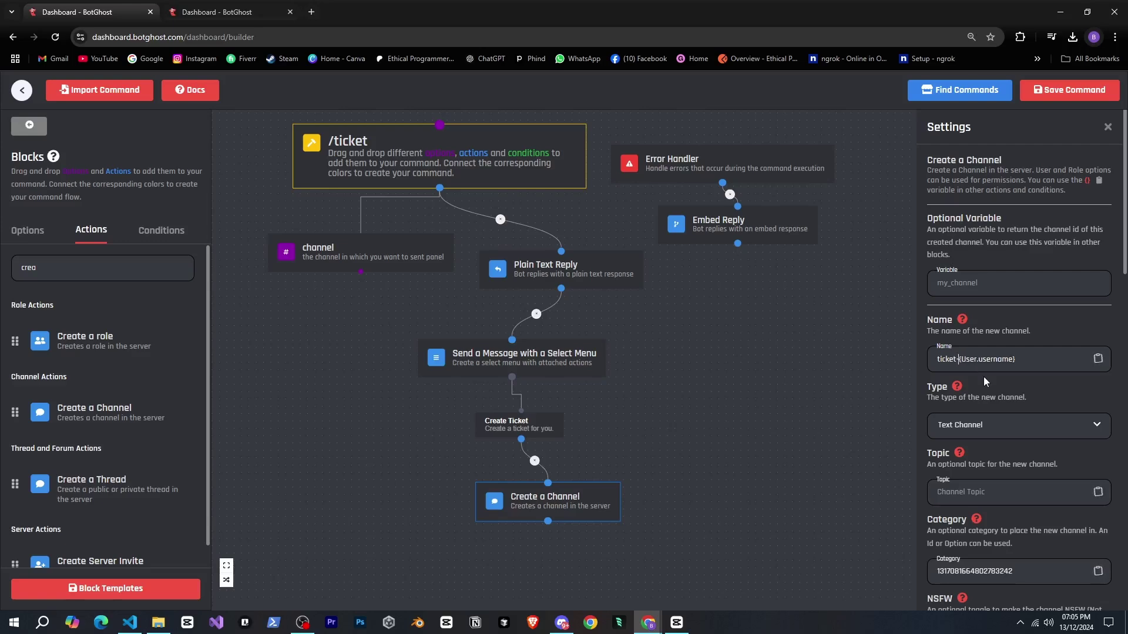
pyautogui.click(1057, 90)
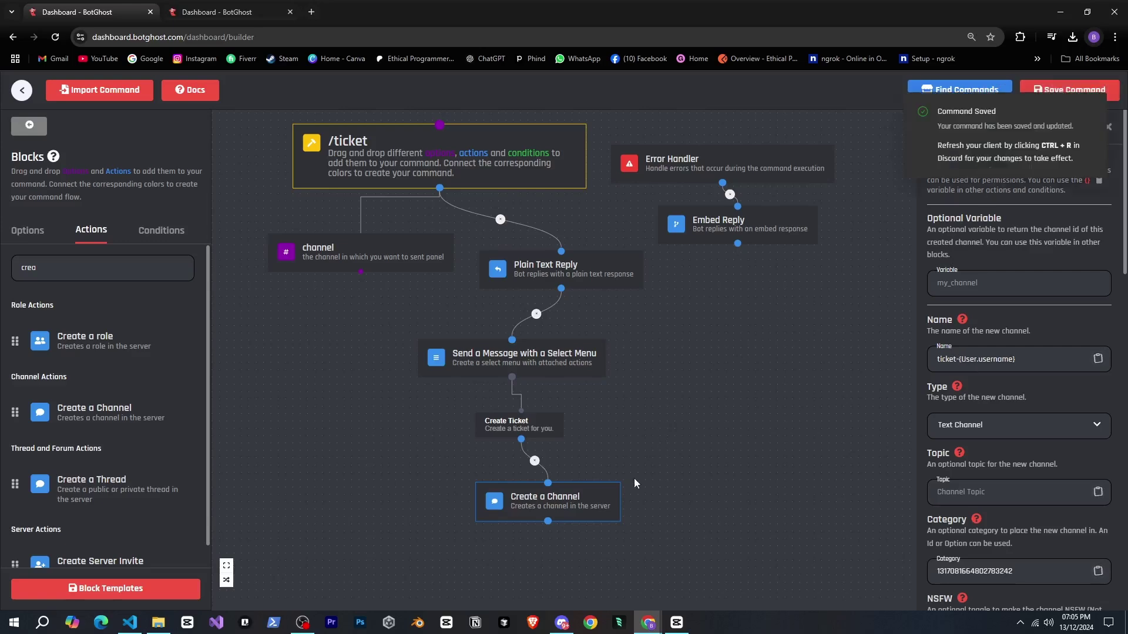
# - Retest by choosing Create Ticket from the selection menu twice in Discord
pyautogui.click(568, 620)
pyautogui.click(366, 543)
pyautogui.click(378, 566)
pyautogui.click(412, 545)
pyautogui.click(446, 571)
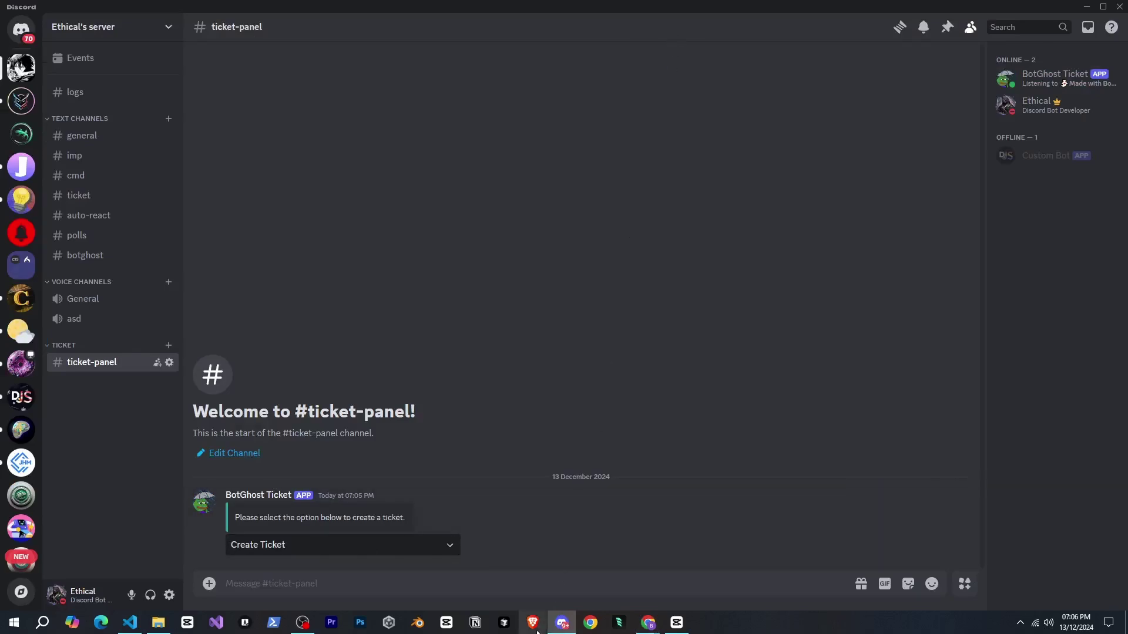
# - Back in the builder, review the Create Ticket option and Create a Channel settings
pyautogui.click(554, 626)
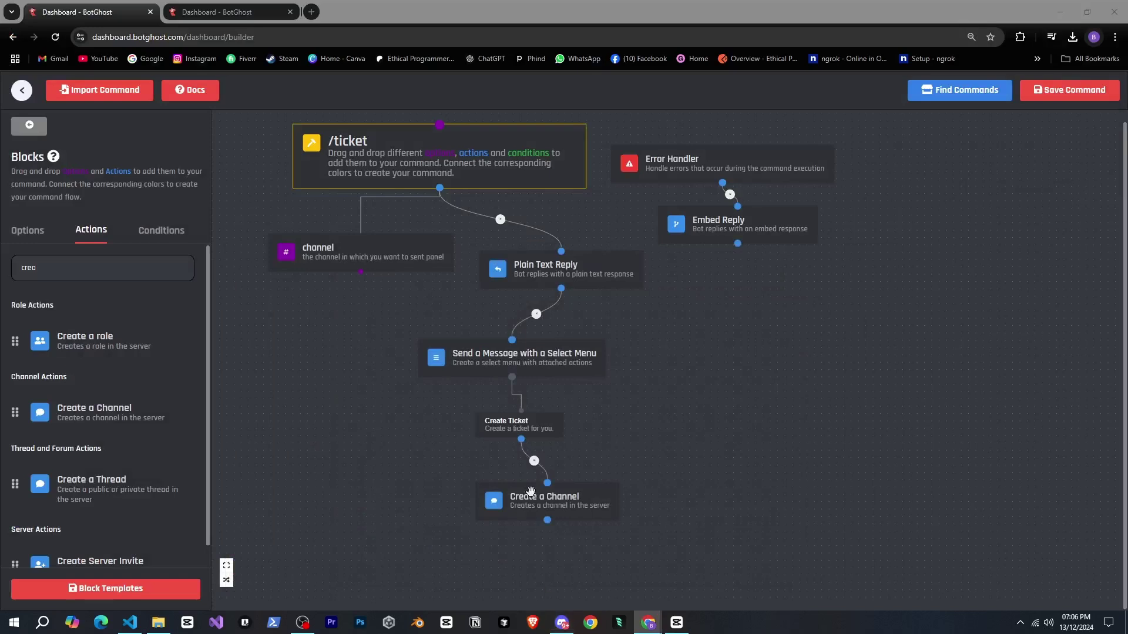
pyautogui.click(535, 430)
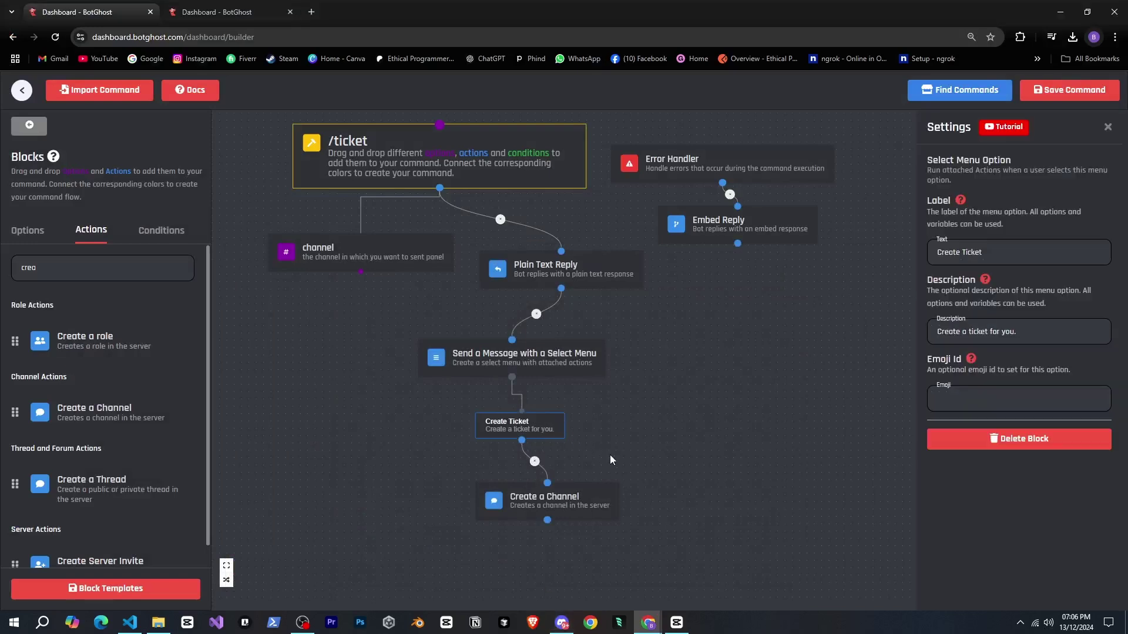
pyautogui.click(601, 500)
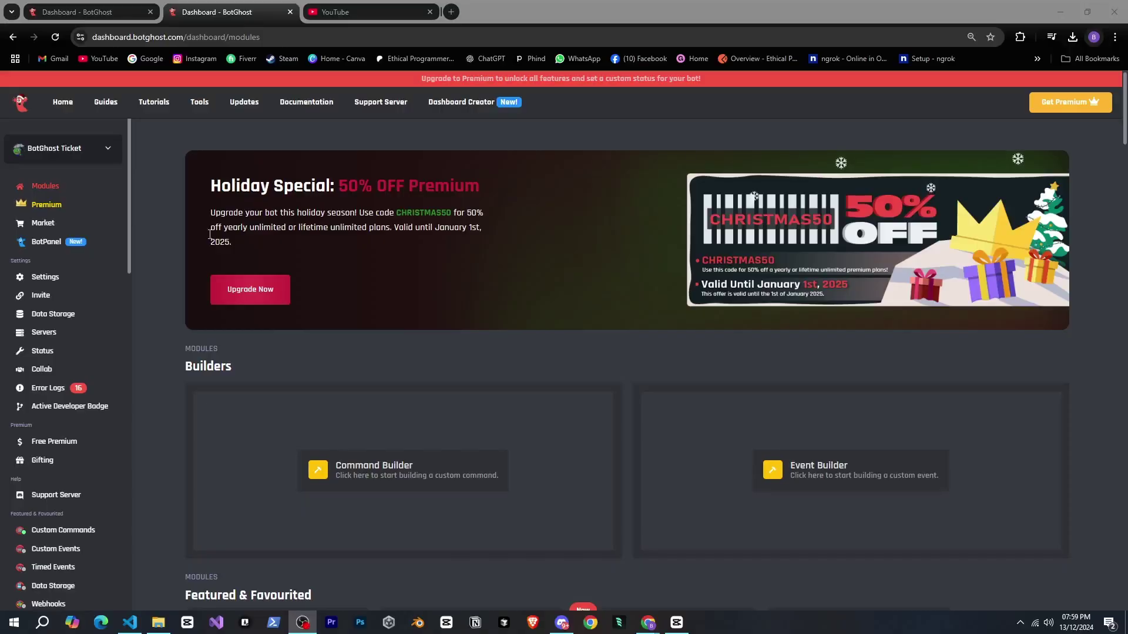
# - Review the bot's error logs for the channel-creation failure
pyautogui.scroll(-3, 206, 253)
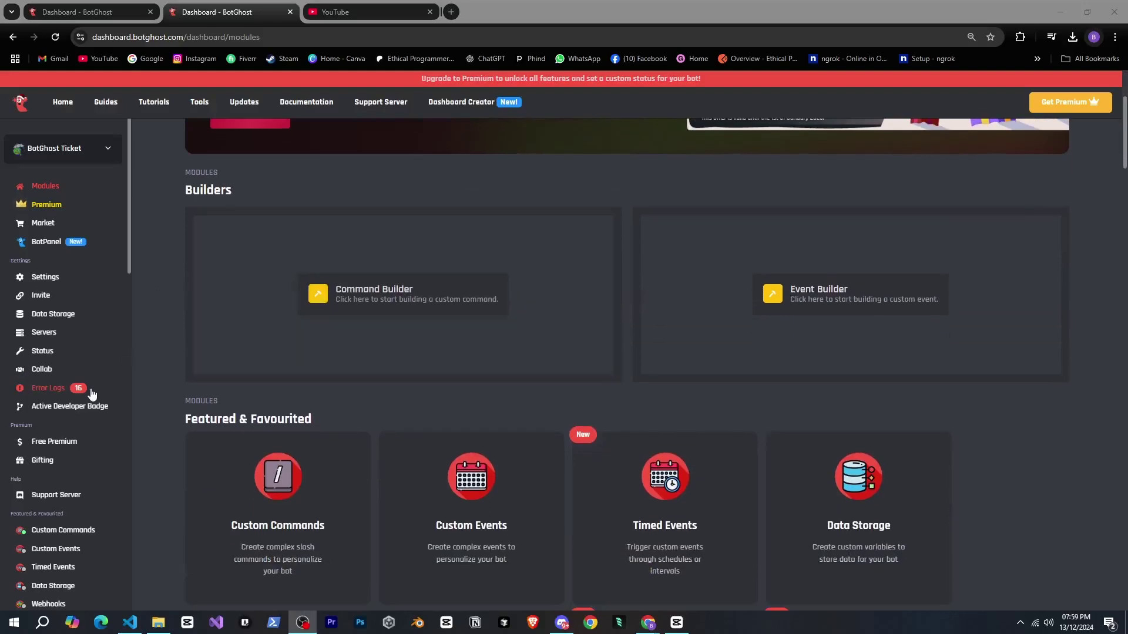
pyautogui.click(48, 388)
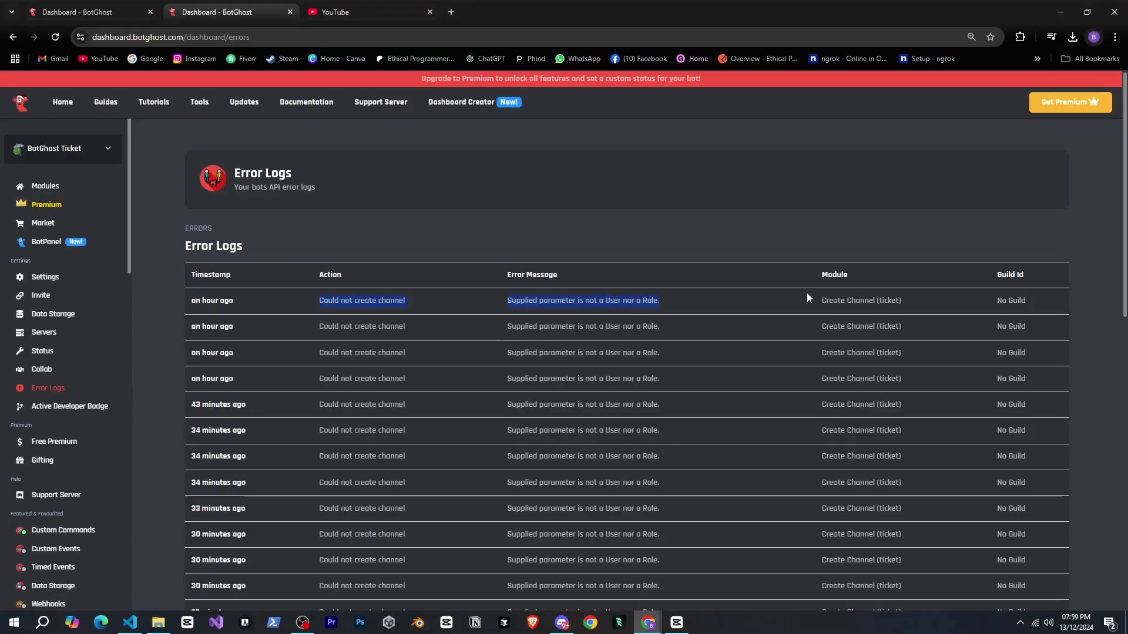
pyautogui.click(806, 294)
pyautogui.click(120, 7)
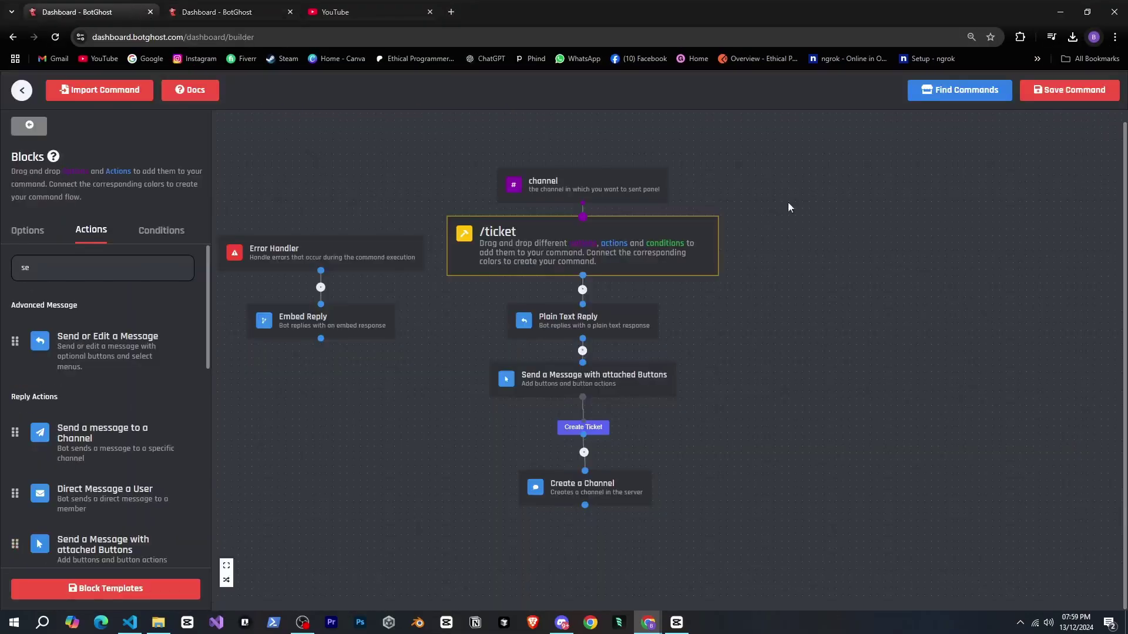
# - Inspect the Create a Channel name template and trigger Create Ticket to test again
pyautogui.click(603, 477)
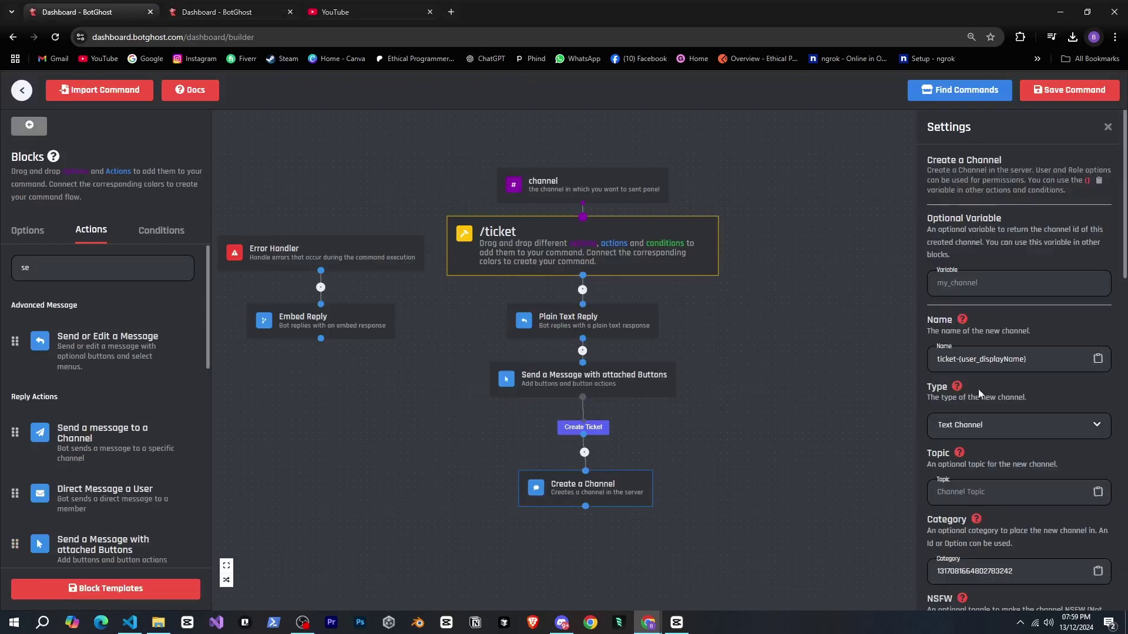
pyautogui.moveTo(1026, 360); pyautogui.dragTo(956, 360)
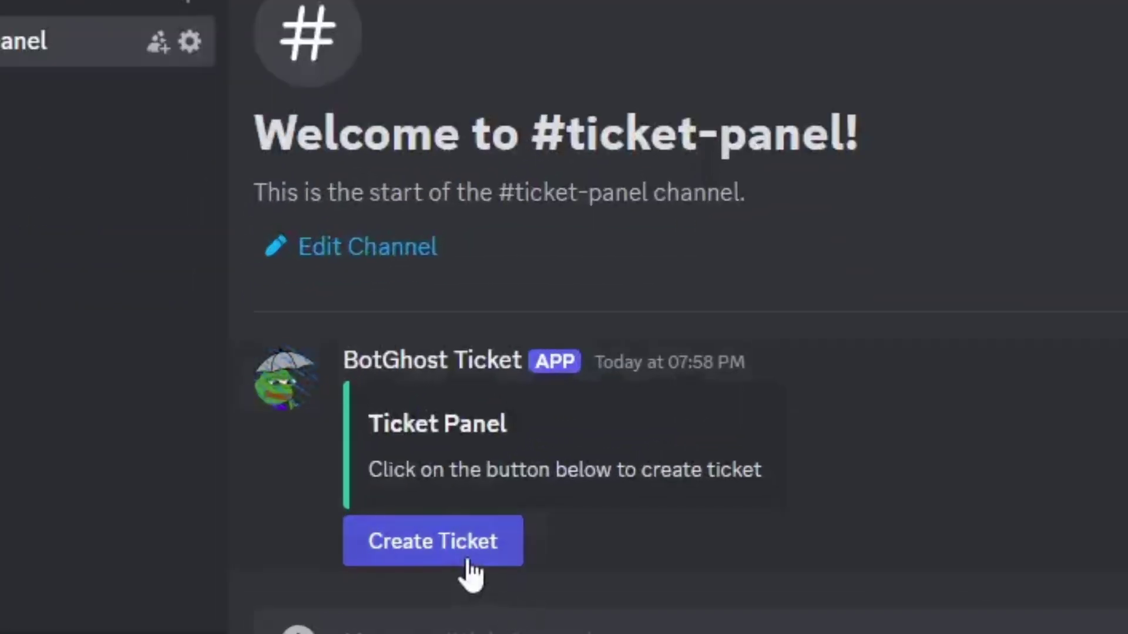
pyautogui.click(469, 561)
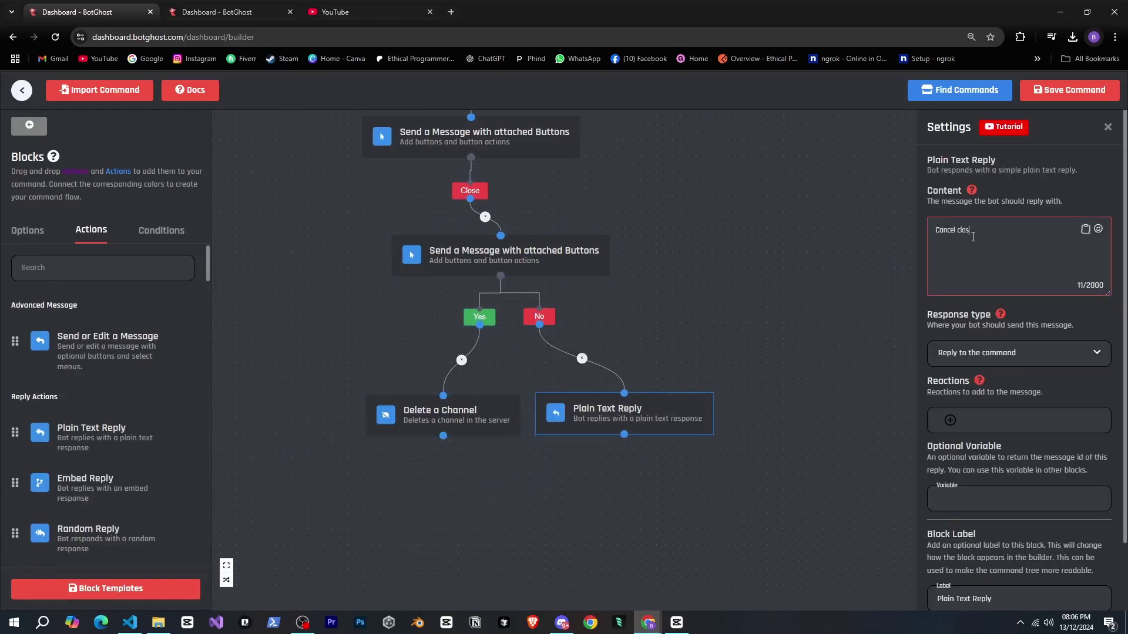
# - Create a ticket from #ticket-panel, then close it with Close and Yes, deleting the channel
pyautogui.click(564, 624)
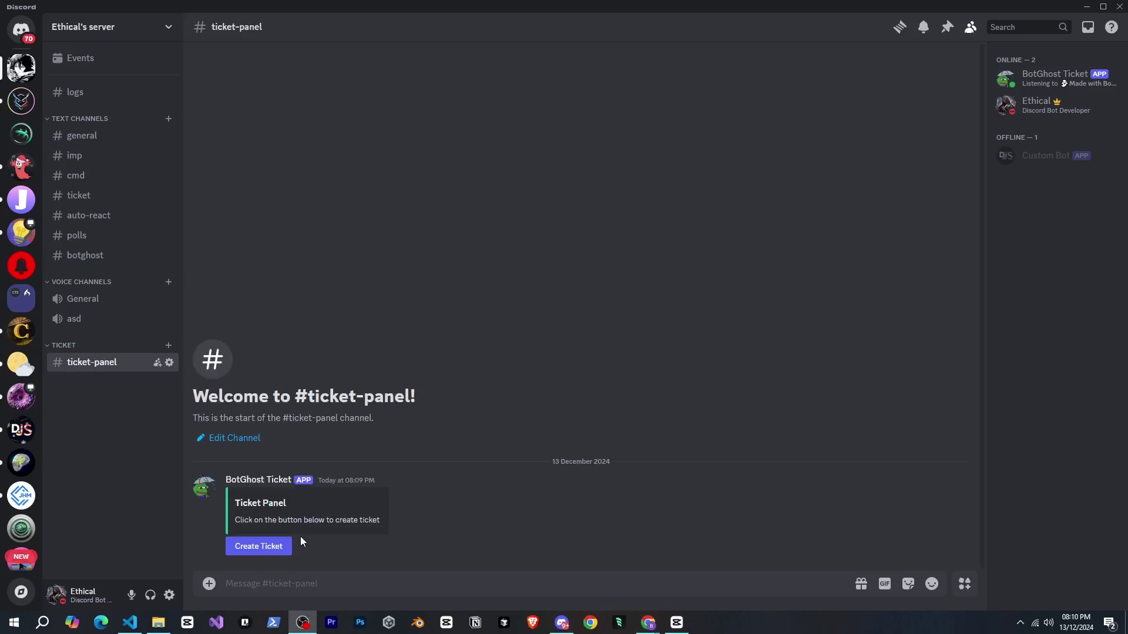
pyautogui.click(287, 548)
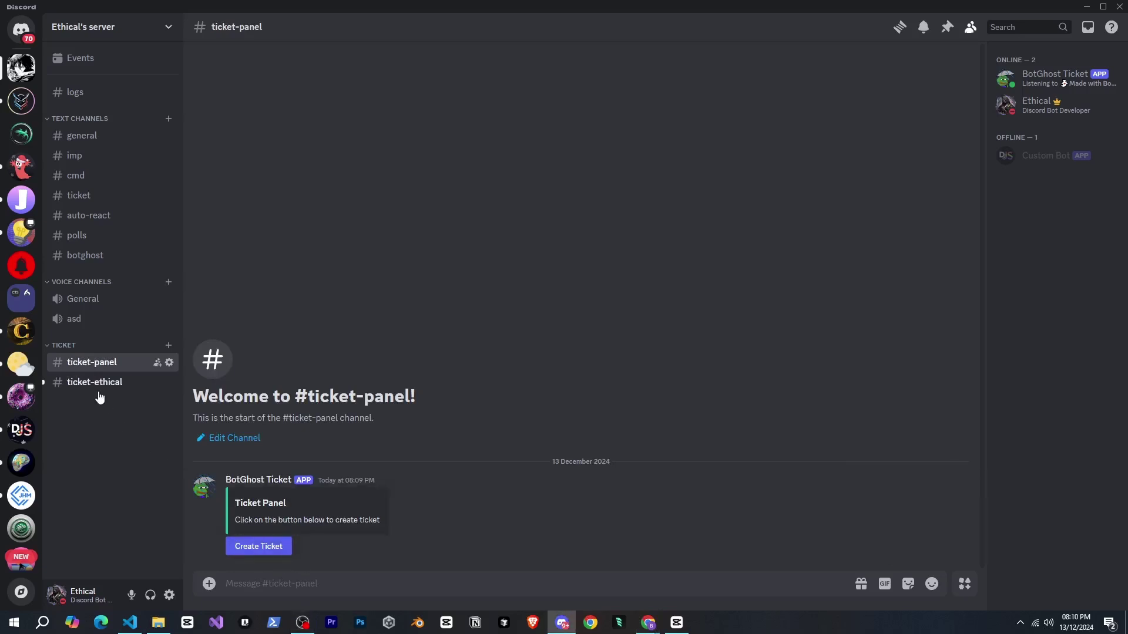
pyautogui.click(96, 390)
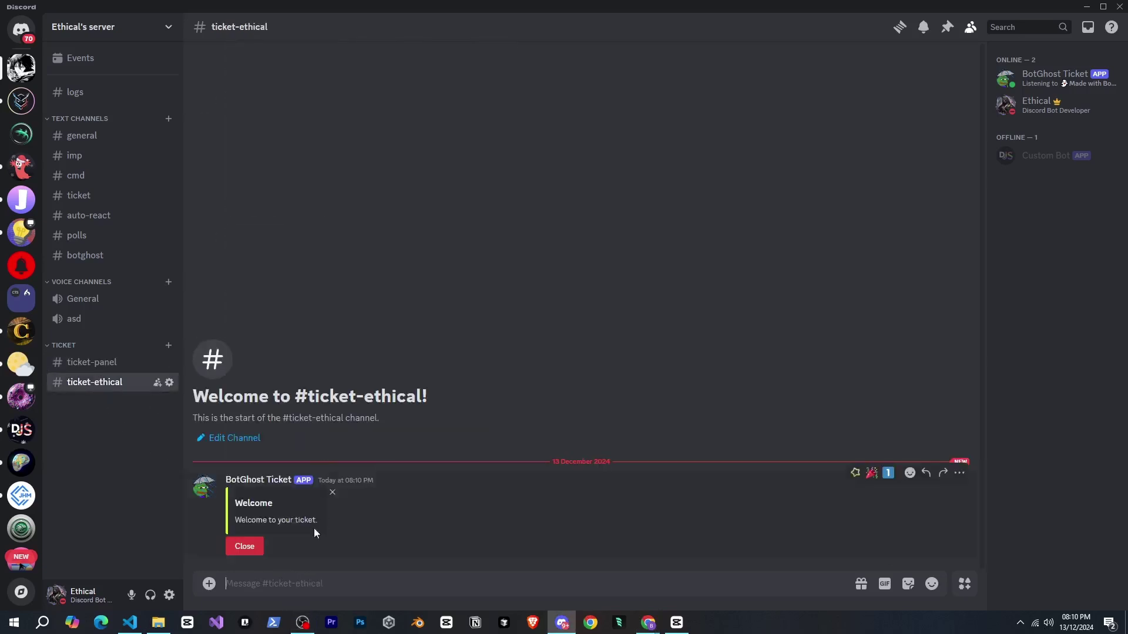
pyautogui.click(229, 548)
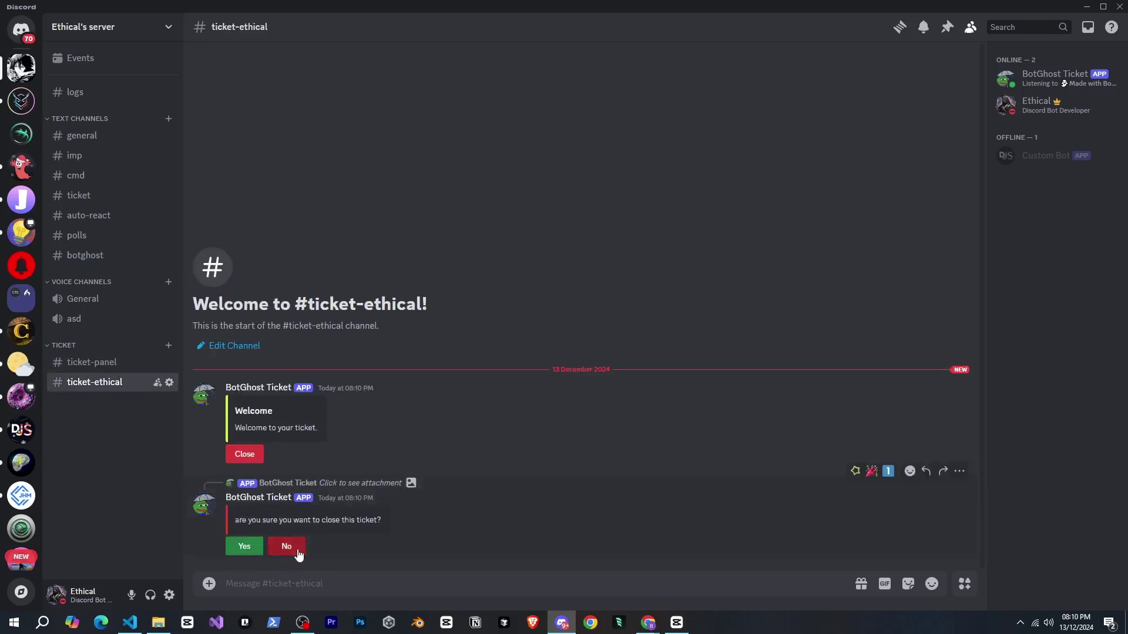
pyautogui.click(254, 551)
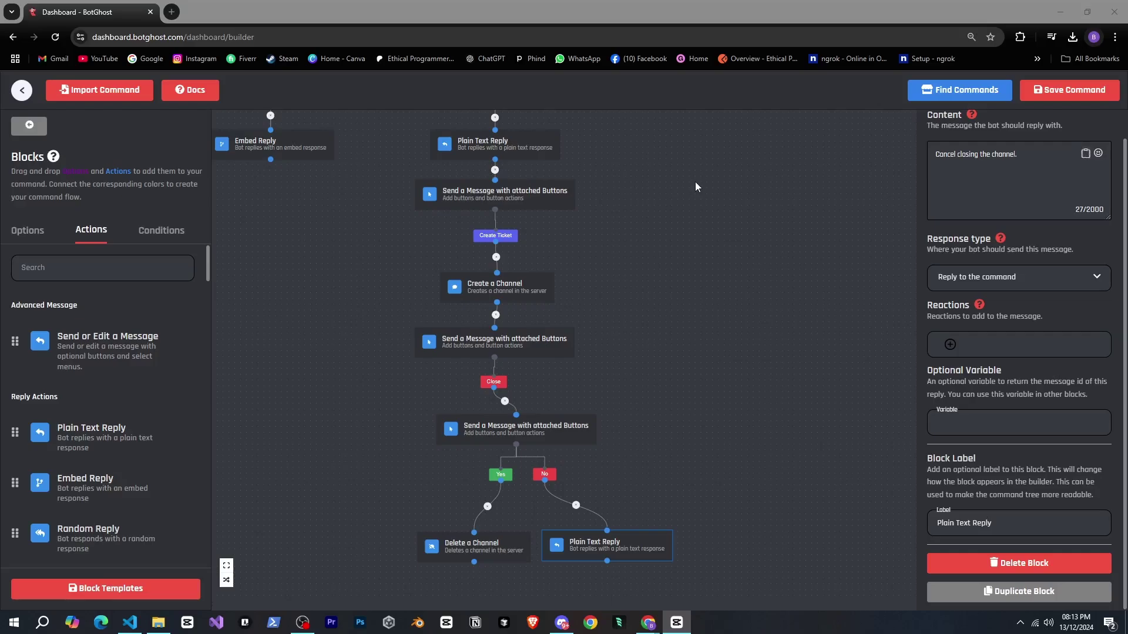
# - Pan across the full /ticket tree and close the block Settings panel
pyautogui.scroll(-1, 699, 197)
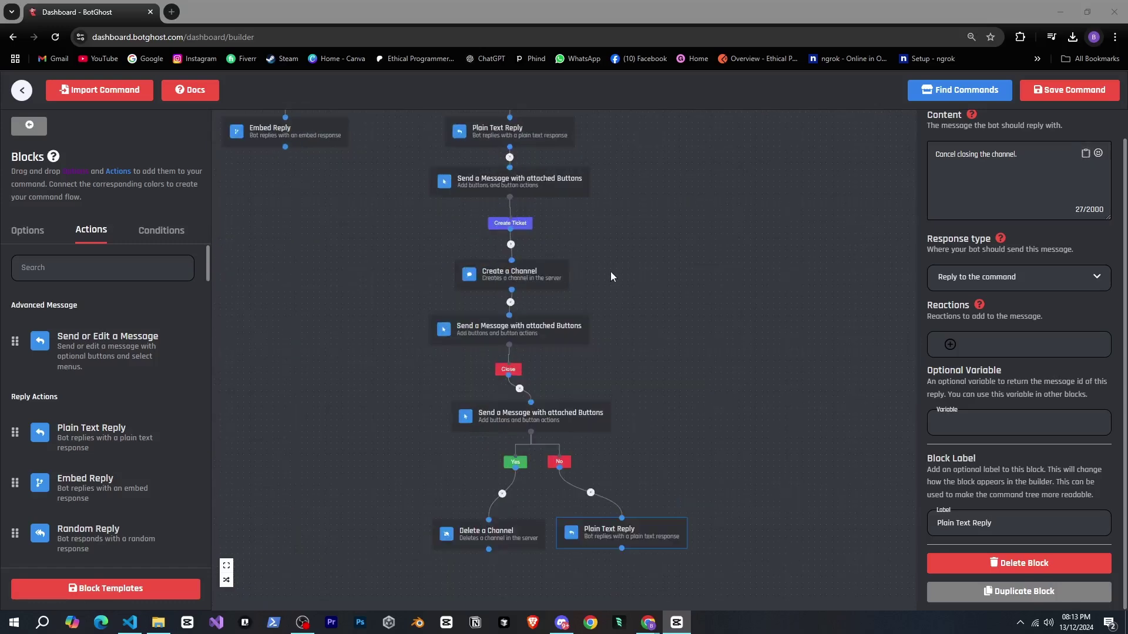
pyautogui.moveTo(612, 270); pyautogui.dragTo(646, 197)
pyautogui.scroll(-2, 650, 228)
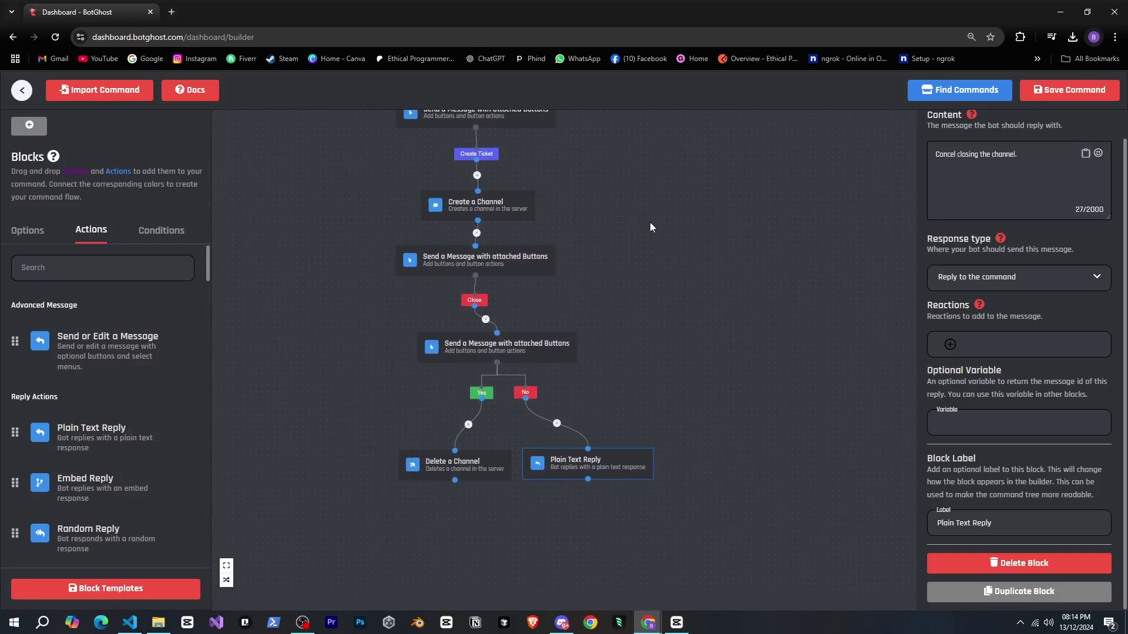
pyautogui.scroll(3, 657, 209)
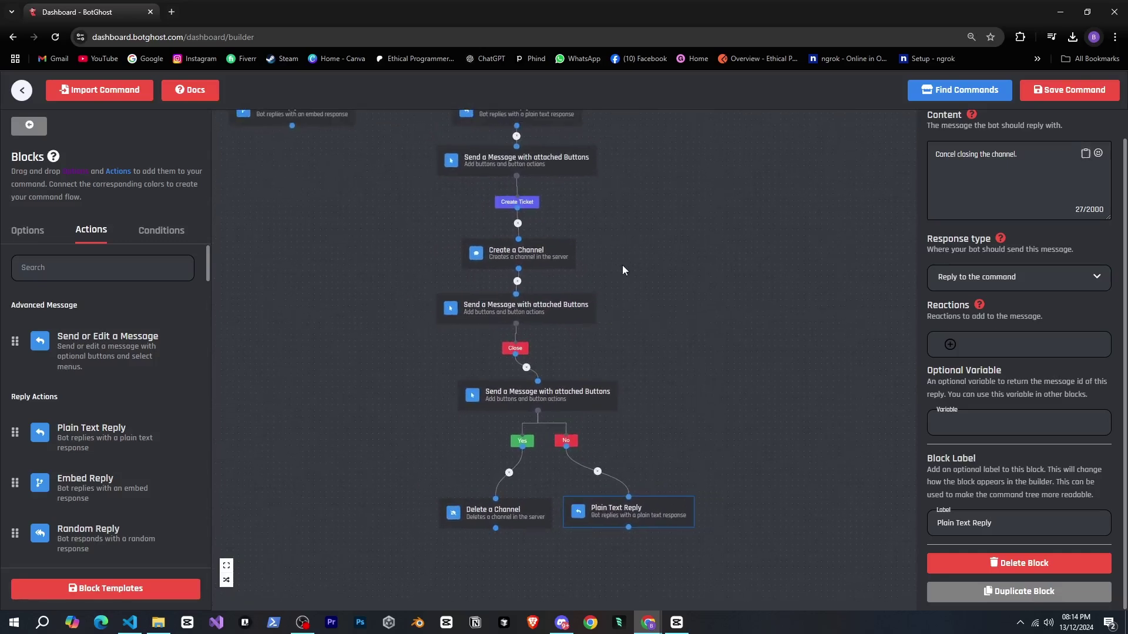
pyautogui.scroll(2, 946, 229)
pyautogui.click(1107, 127)
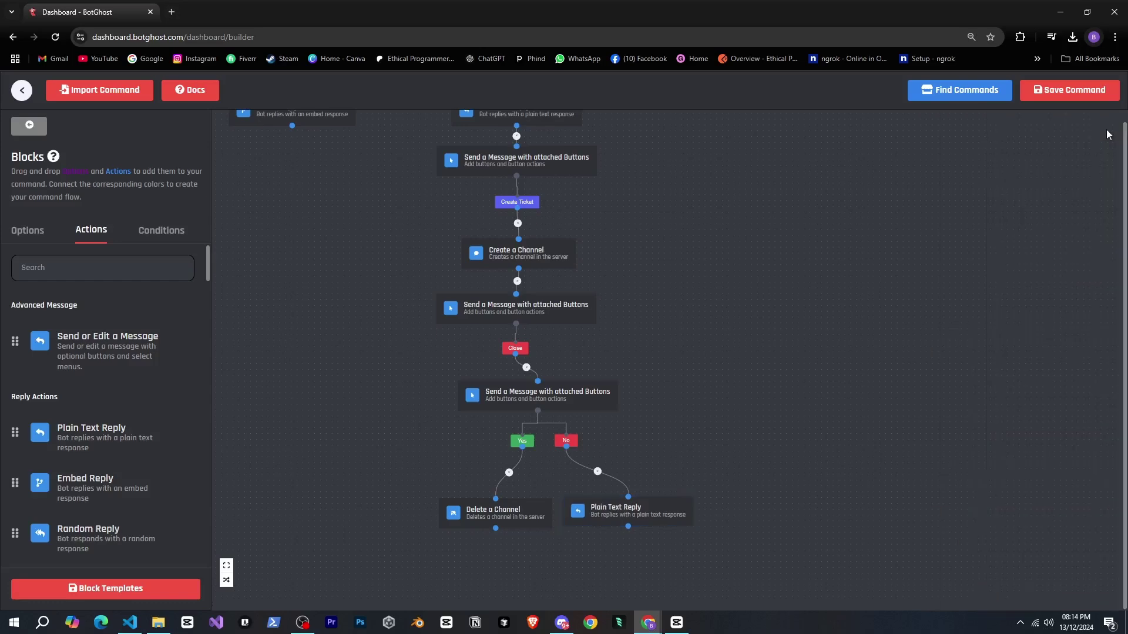